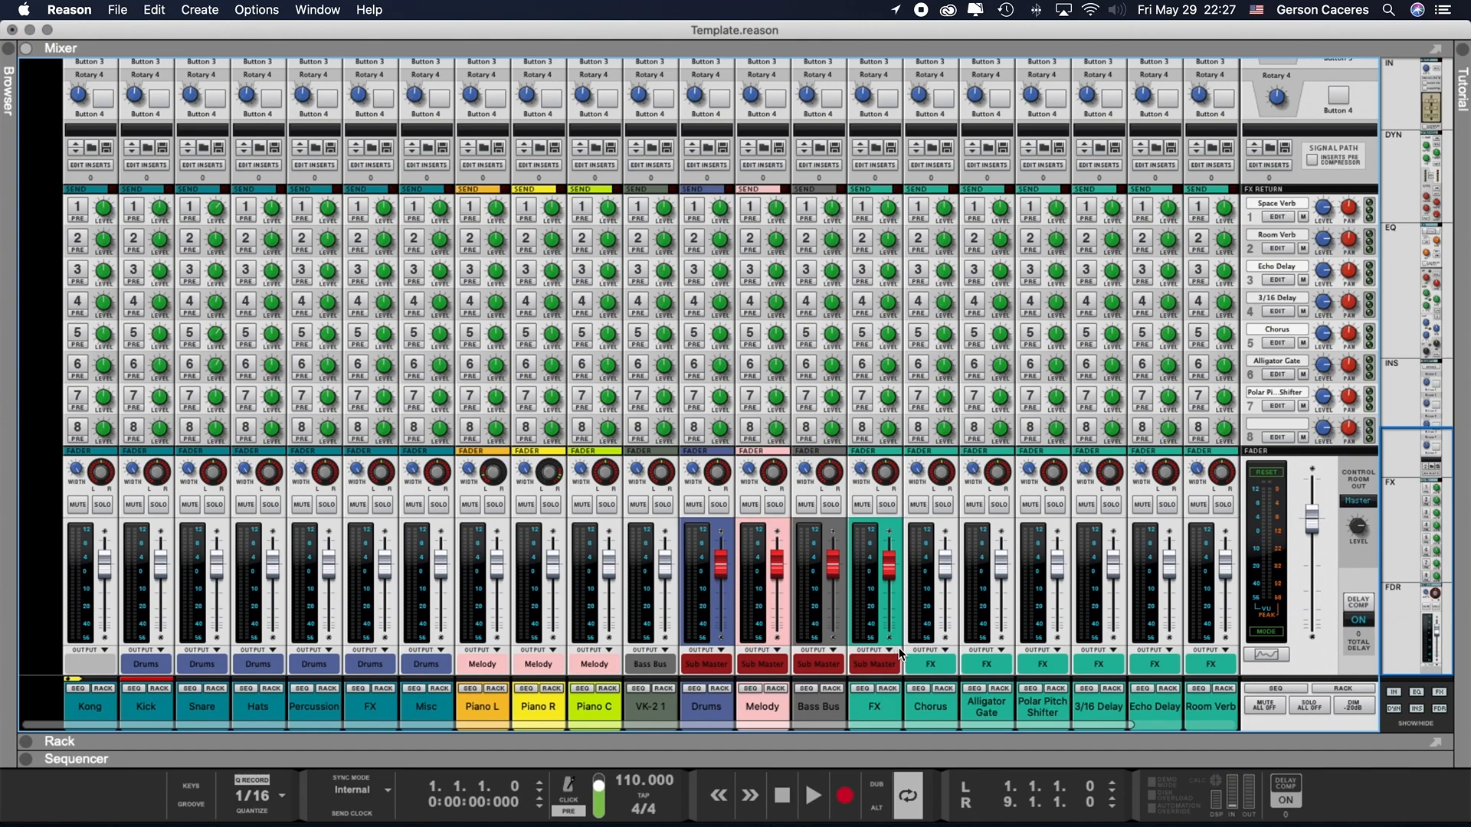
- Select the Drums, Melody, Bass Bus and FX bus channels one after another in the mixer
click(723, 707)
click(751, 707)
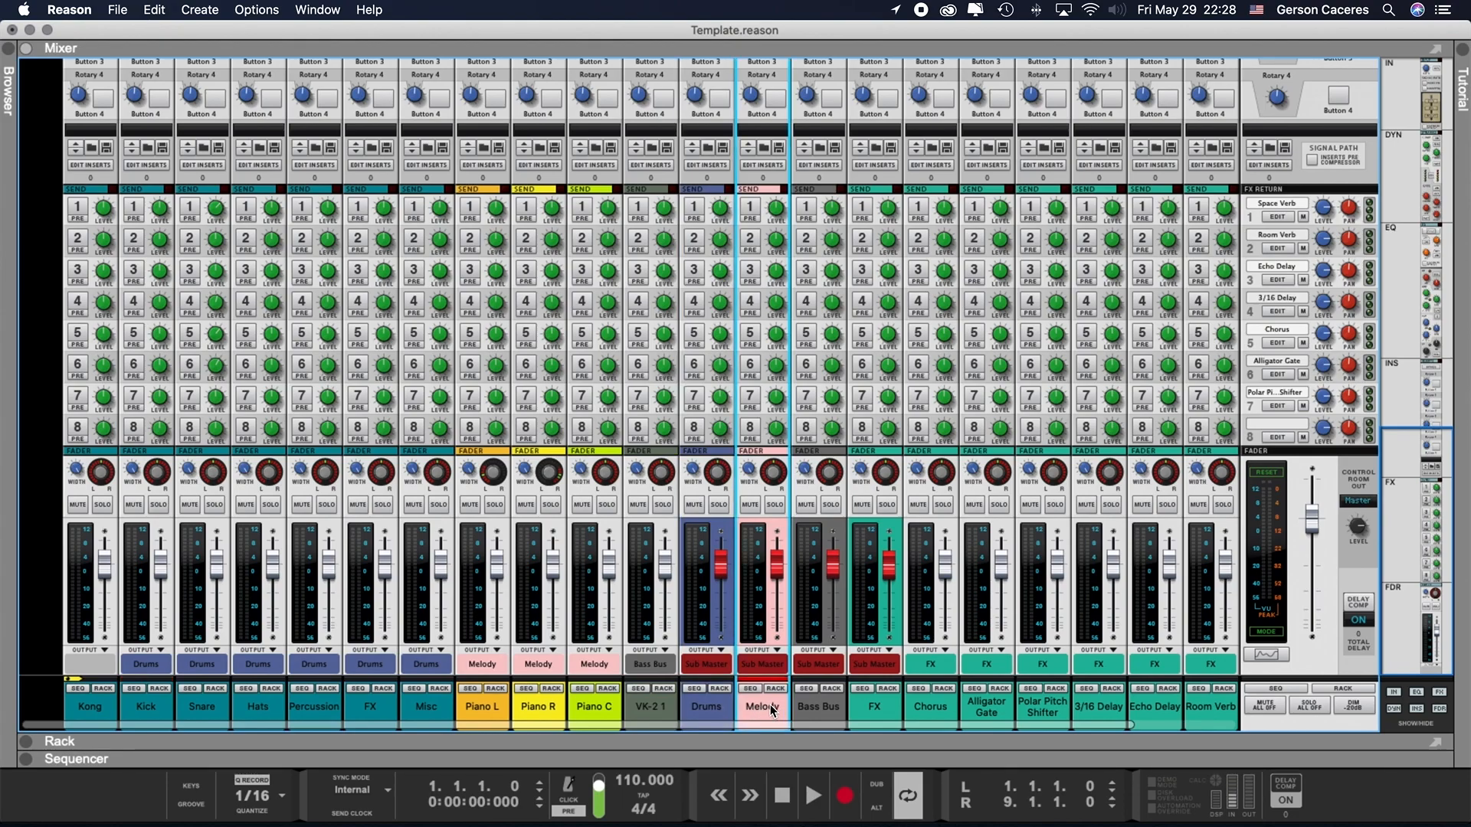
click(812, 711)
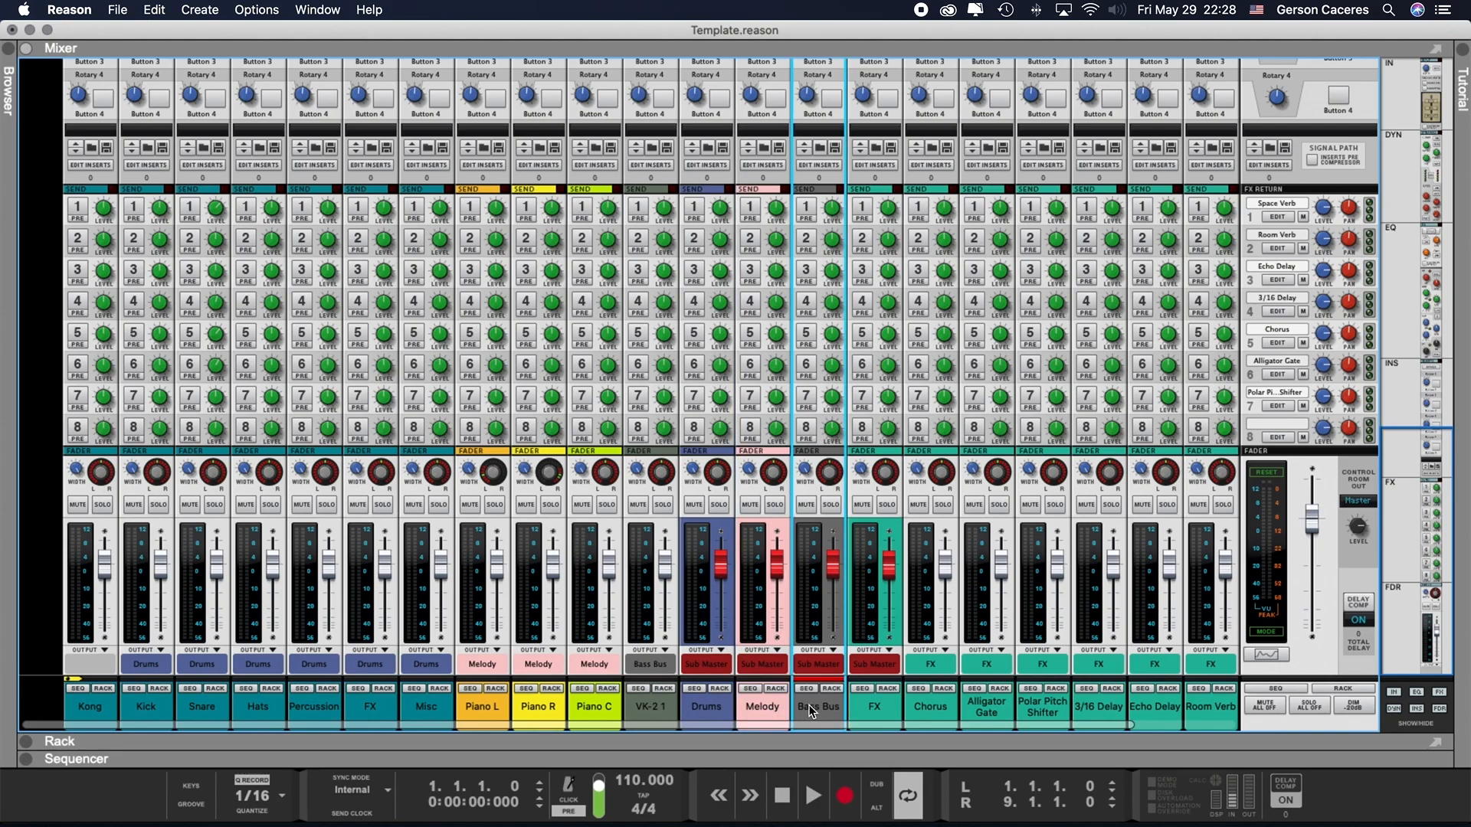
click(882, 705)
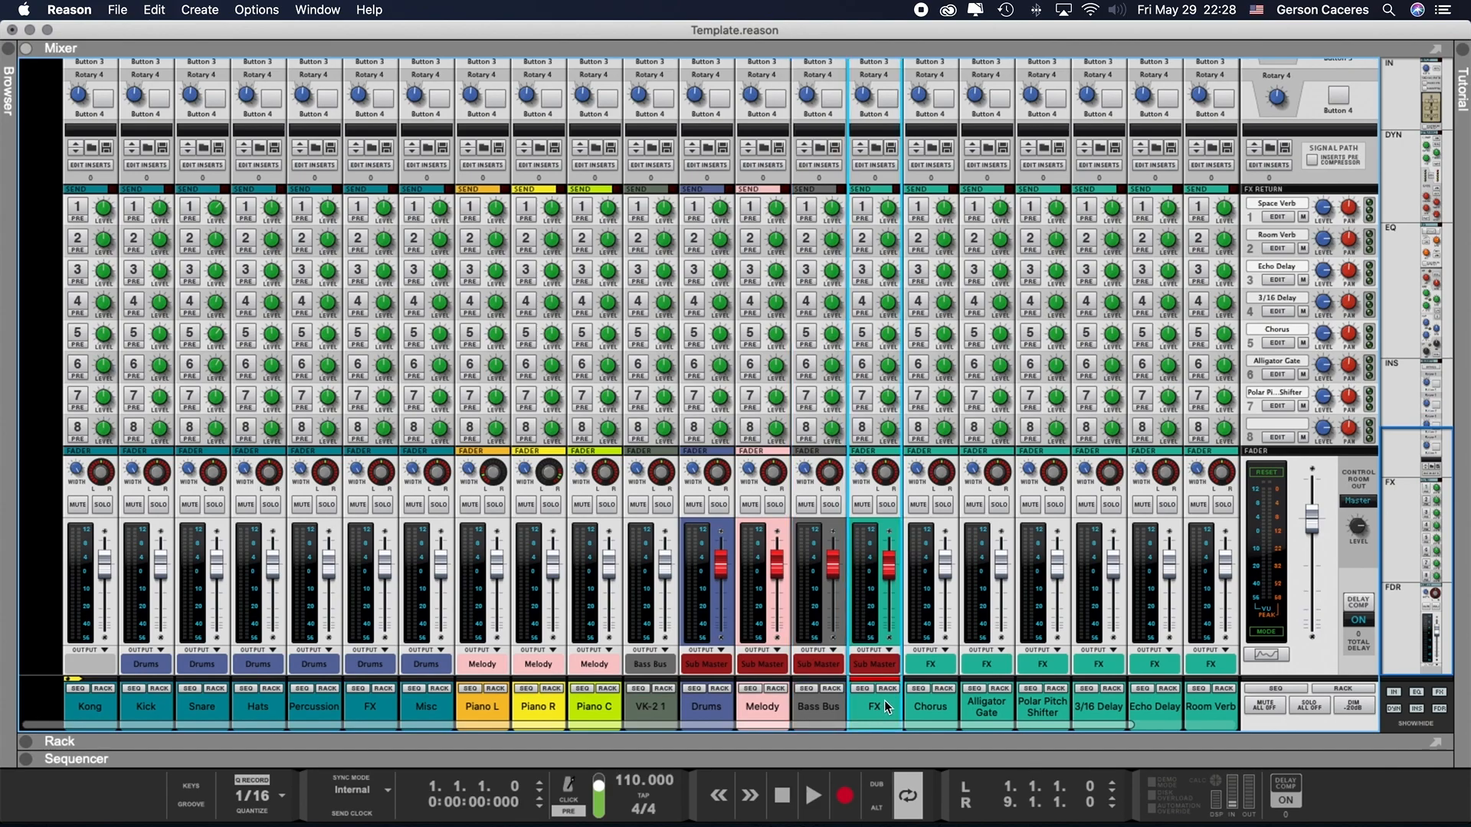
- Select all the effect channels from Chorus through Space Verb in the mixer
click(950, 705)
scroll(1120, 706, right, 5)
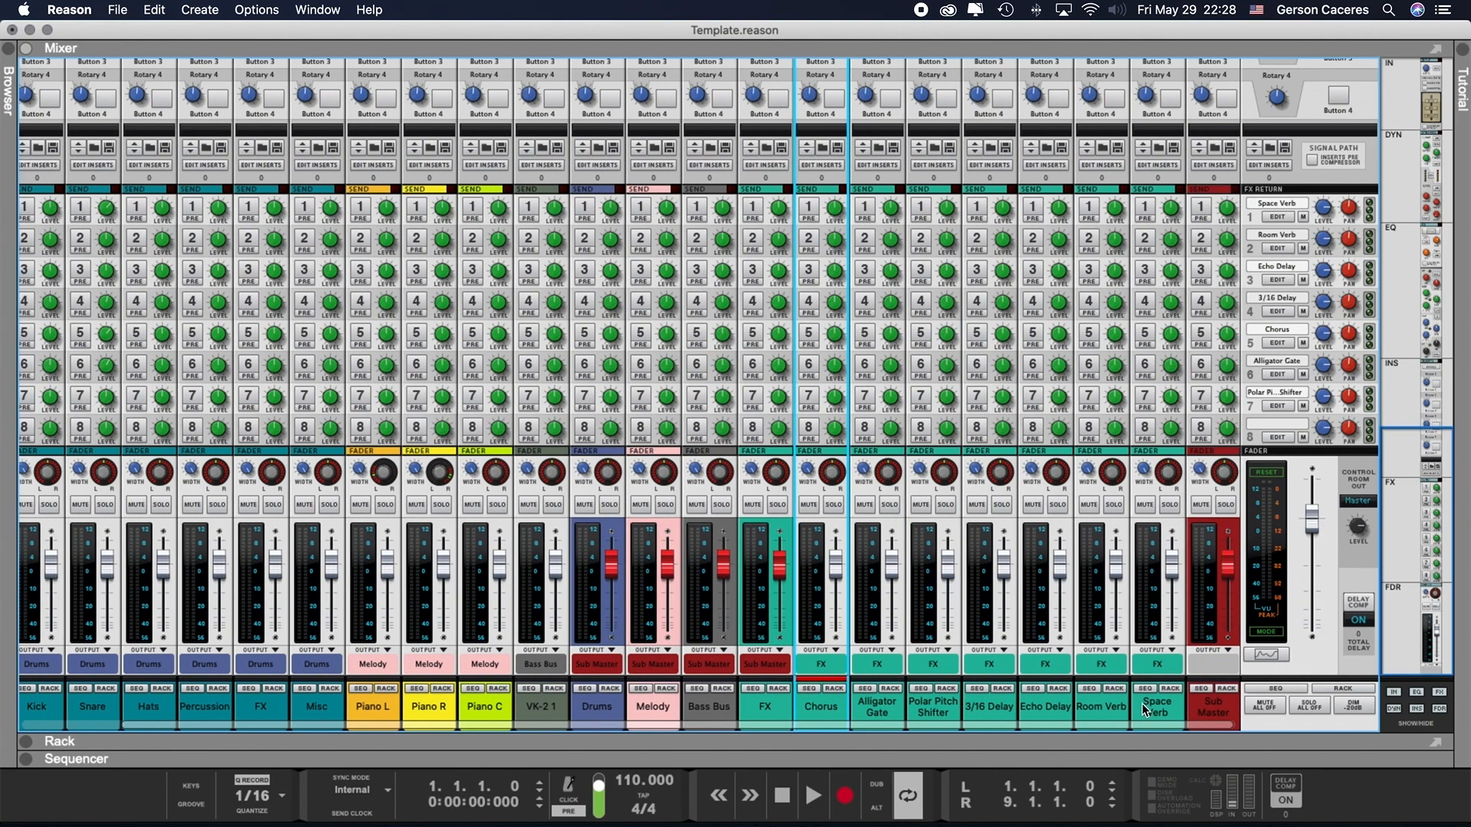
shift+click(1145, 710)
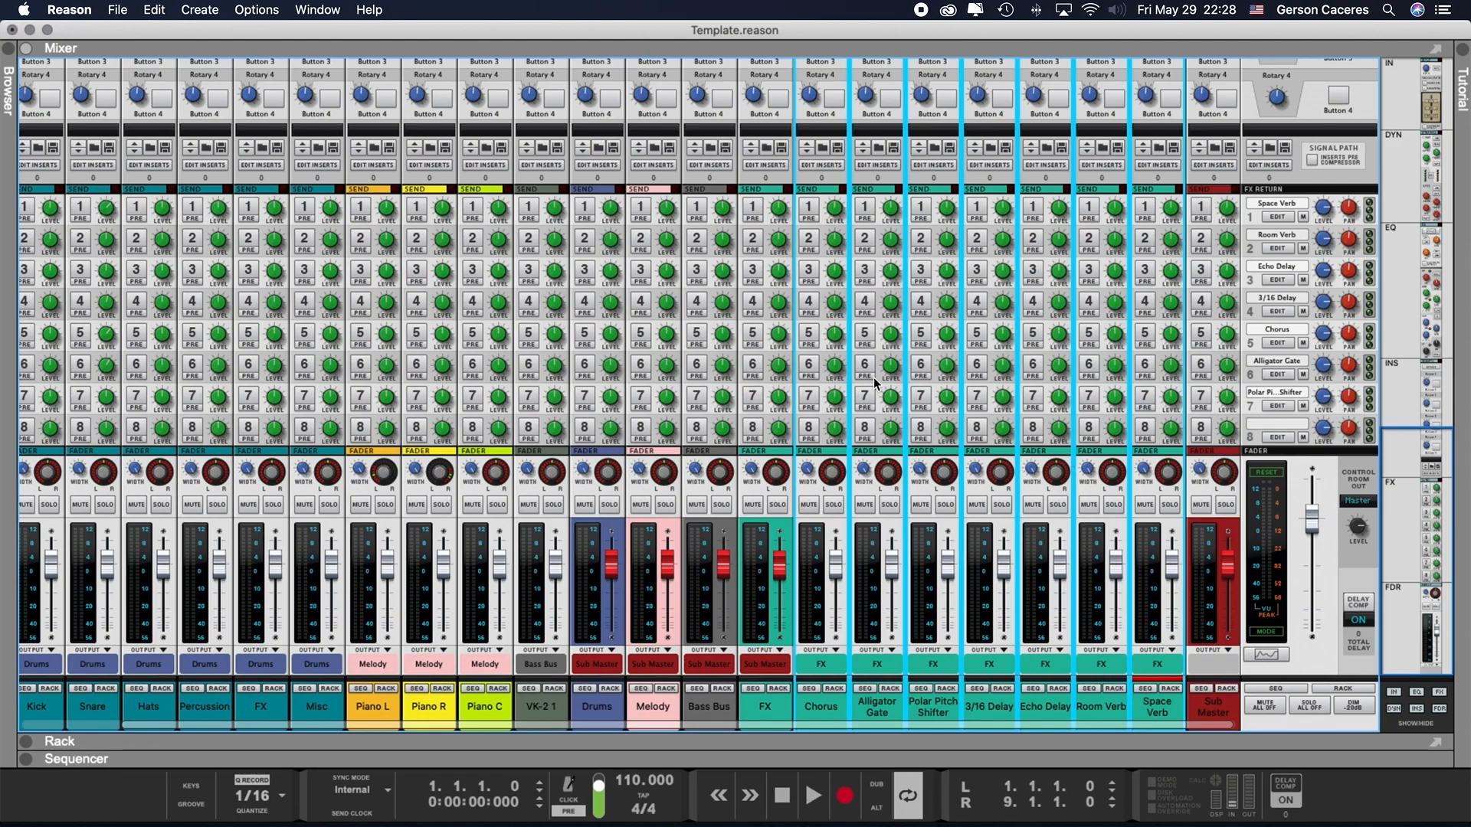
mouse_move(1048, 479)
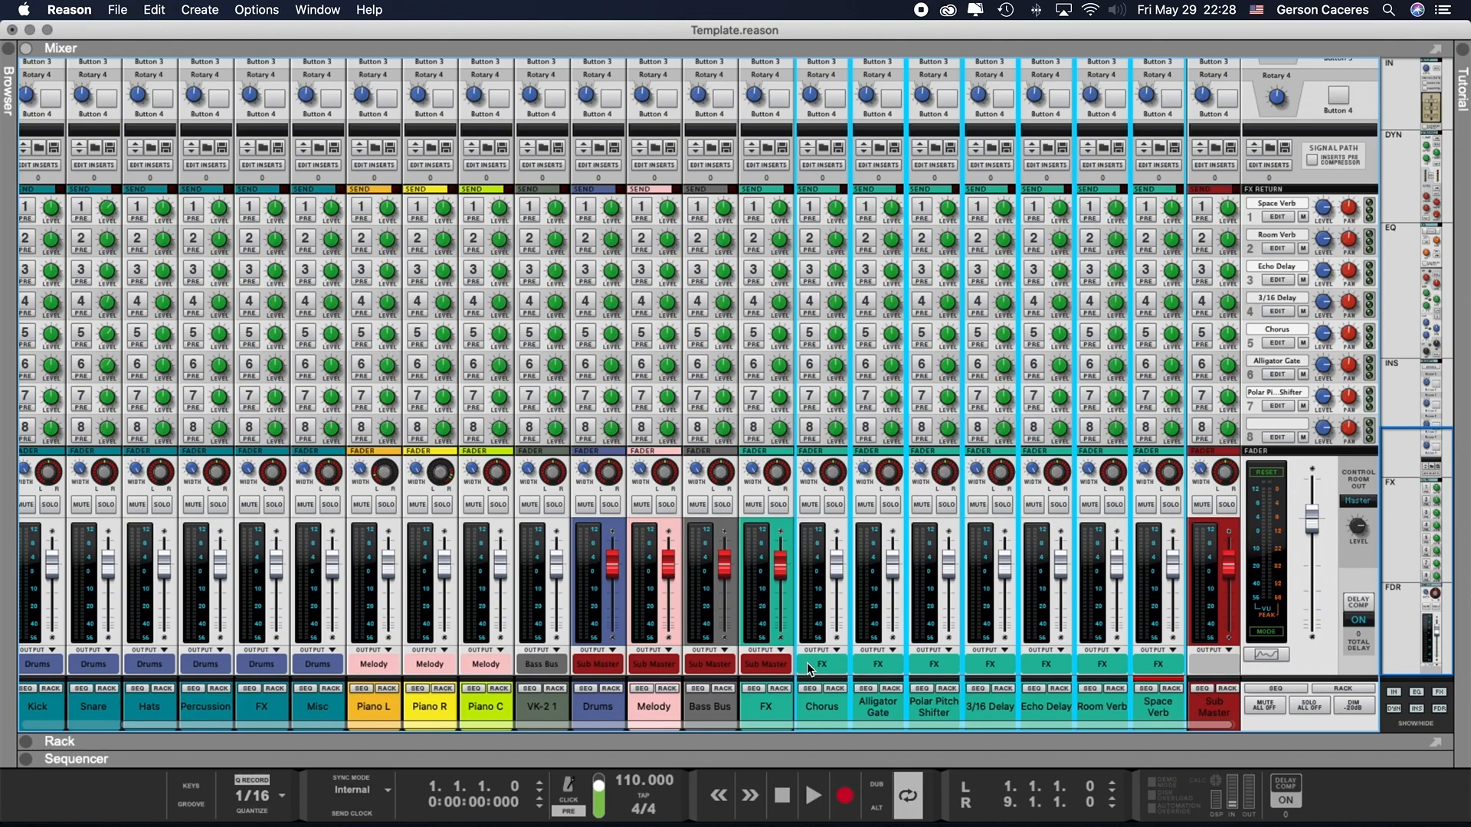
- Switch from the mixer to the rack and bring the Kong drum designer into view
scroll(824, 667, left, 3)
key(F6)
scroll(366, 457, up, 3)
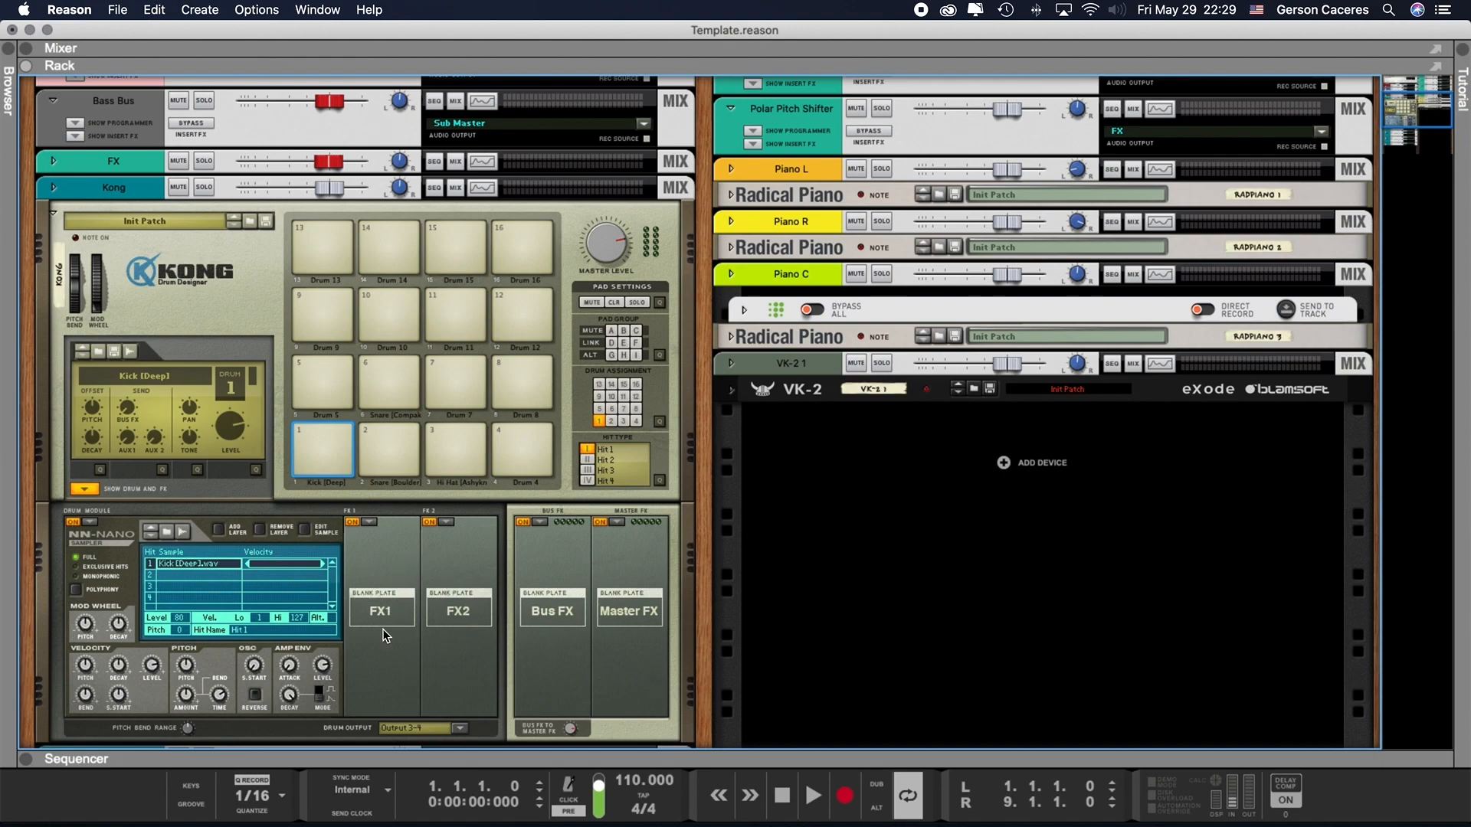
- Load a Parametric EQ into both the FX1 and FX2 slots of Kong's kick drum module
click(371, 522)
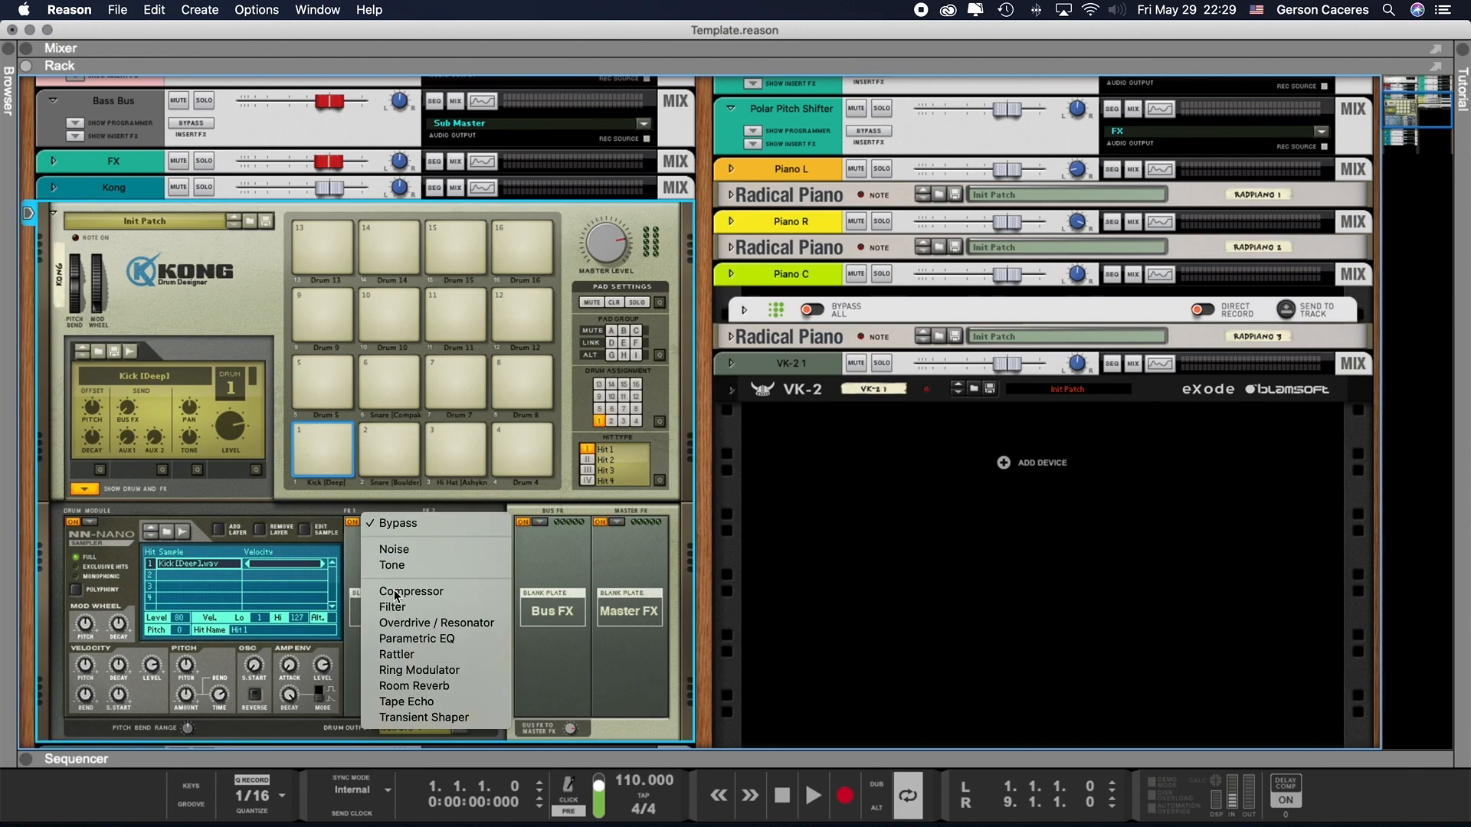
click(417, 638)
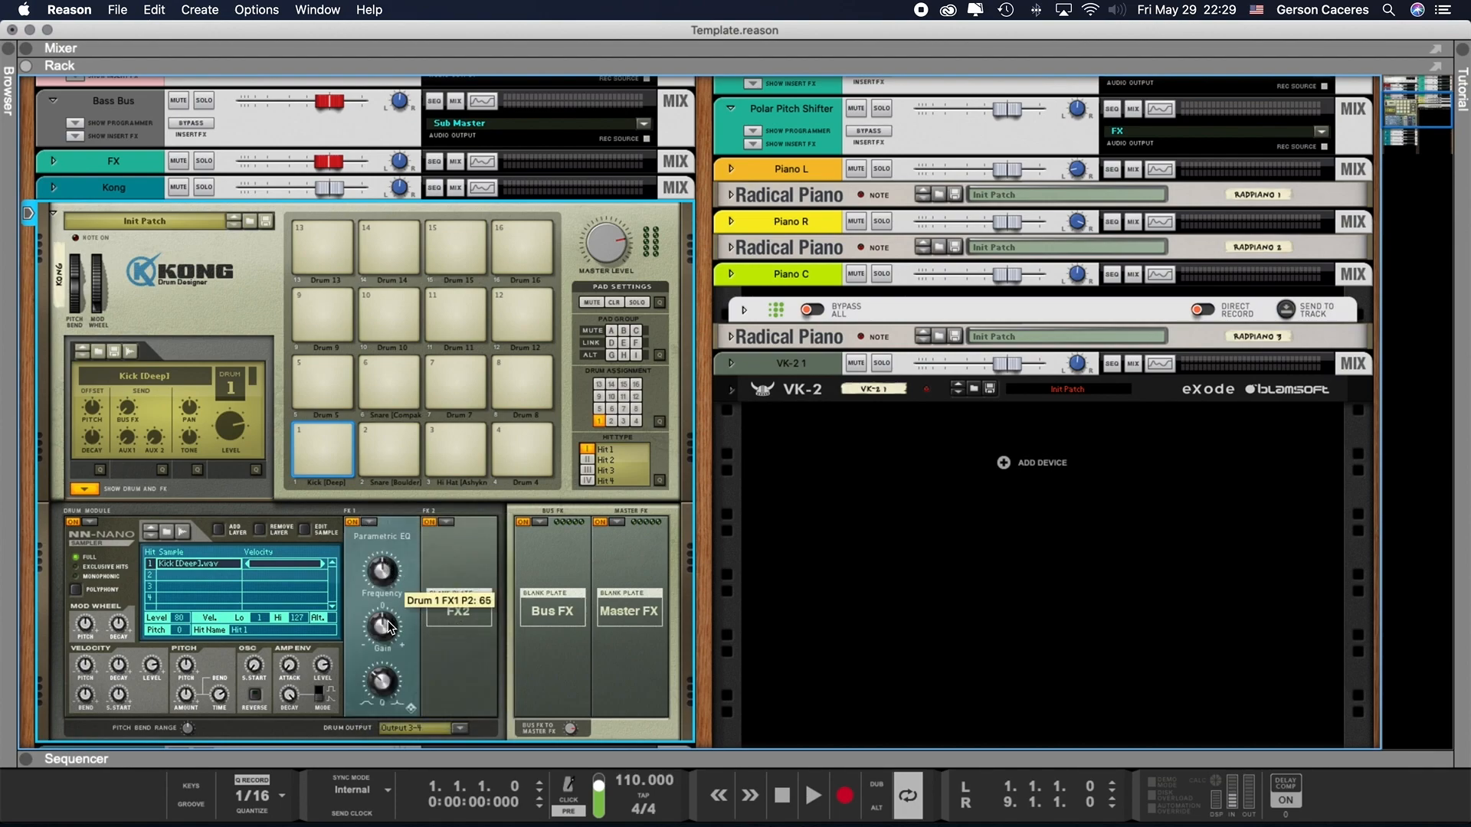
mouse_move(391, 678)
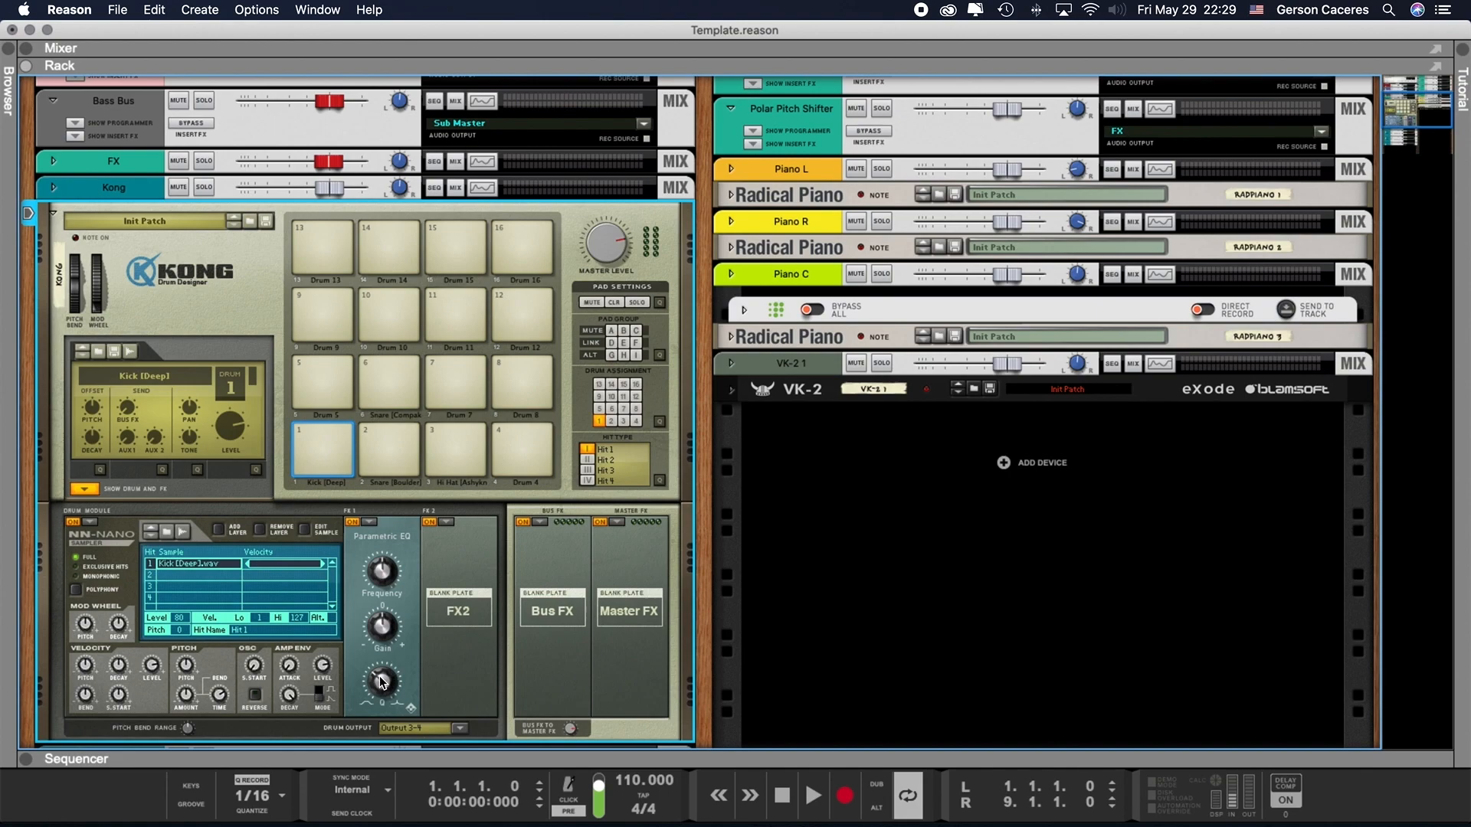
click(447, 524)
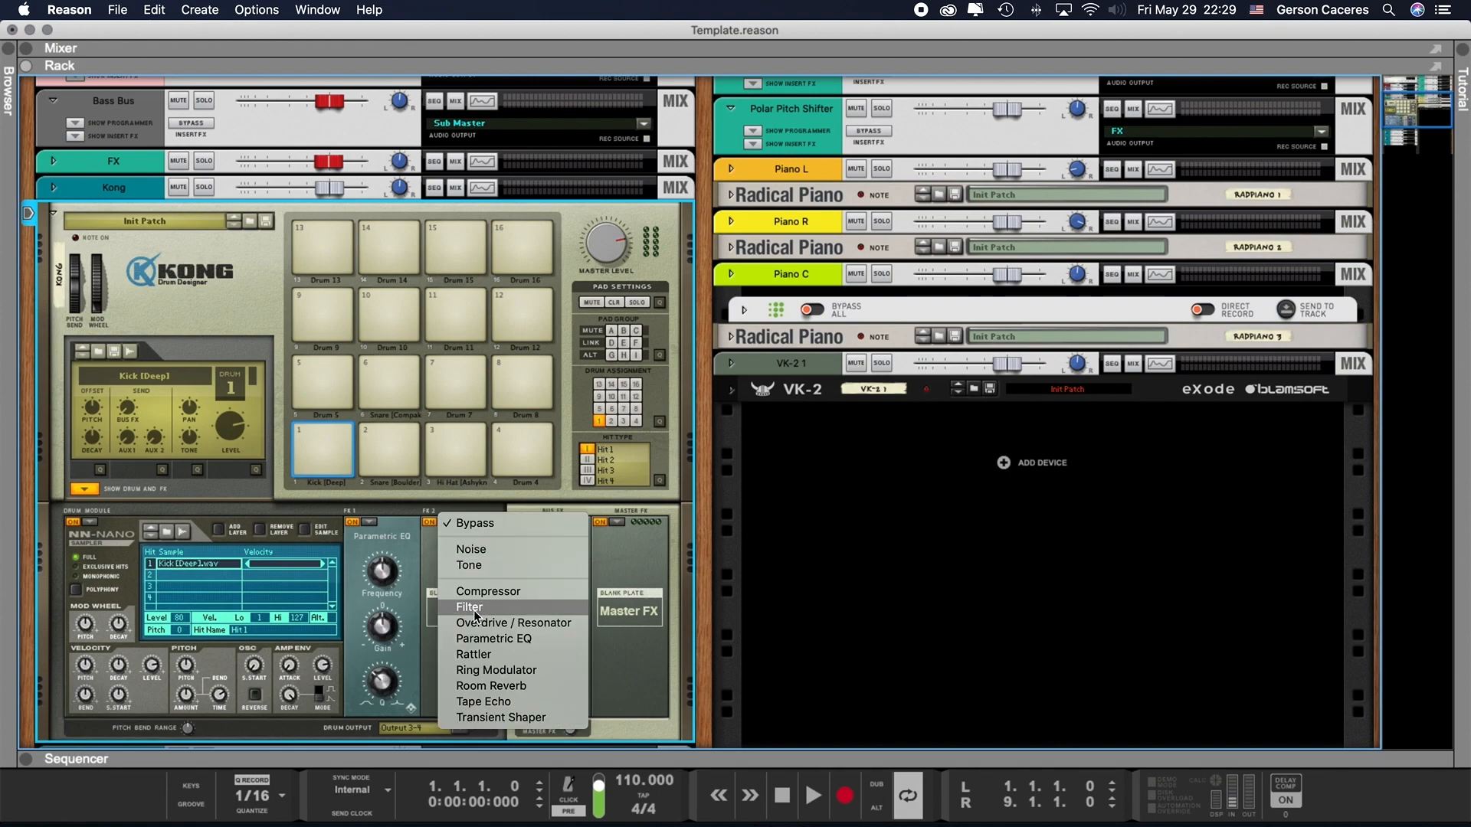
click(481, 638)
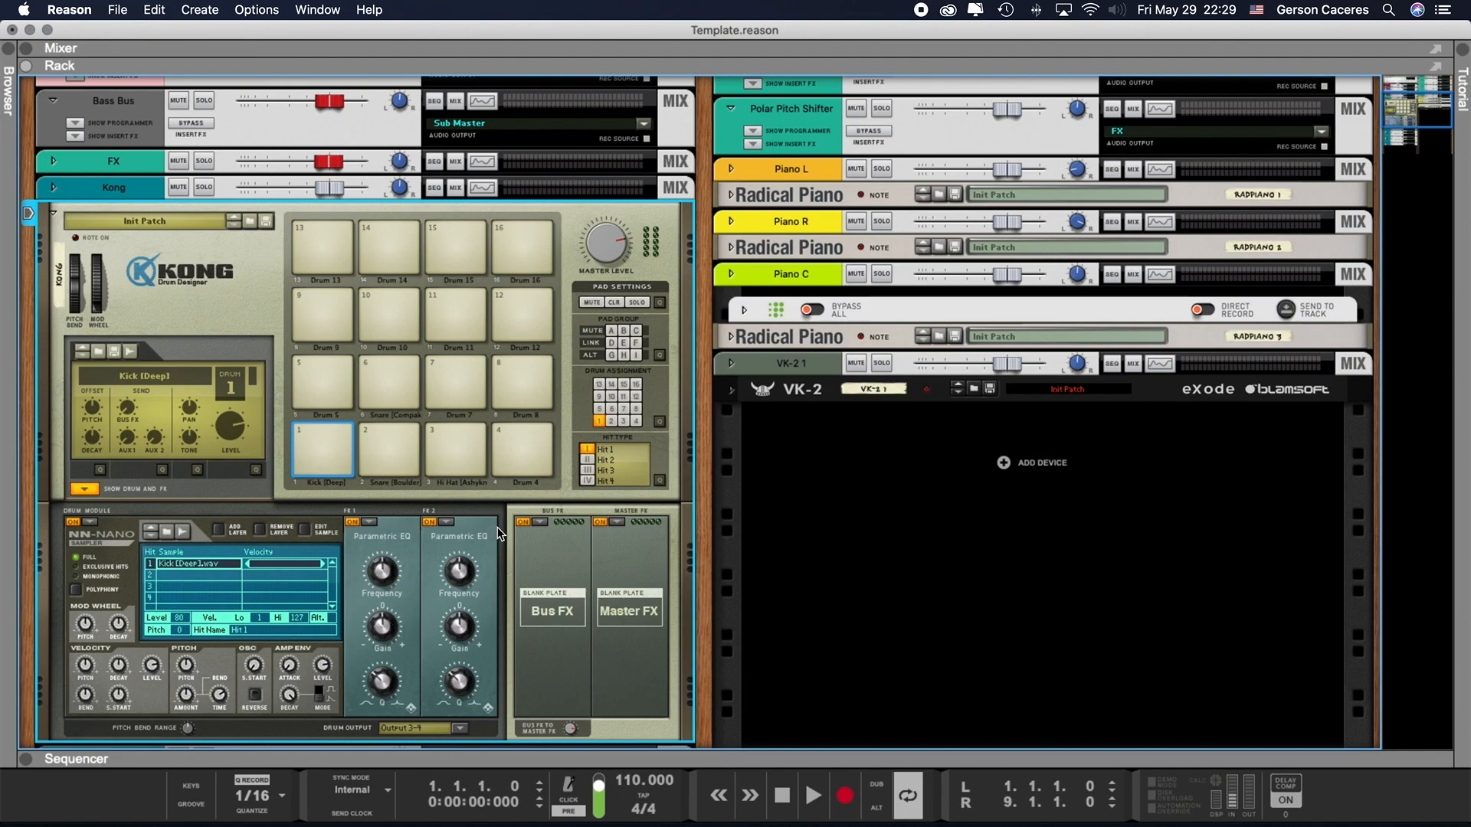
- Set the kick drum's FX1 and FX2 slots back to Bypass
click(370, 523)
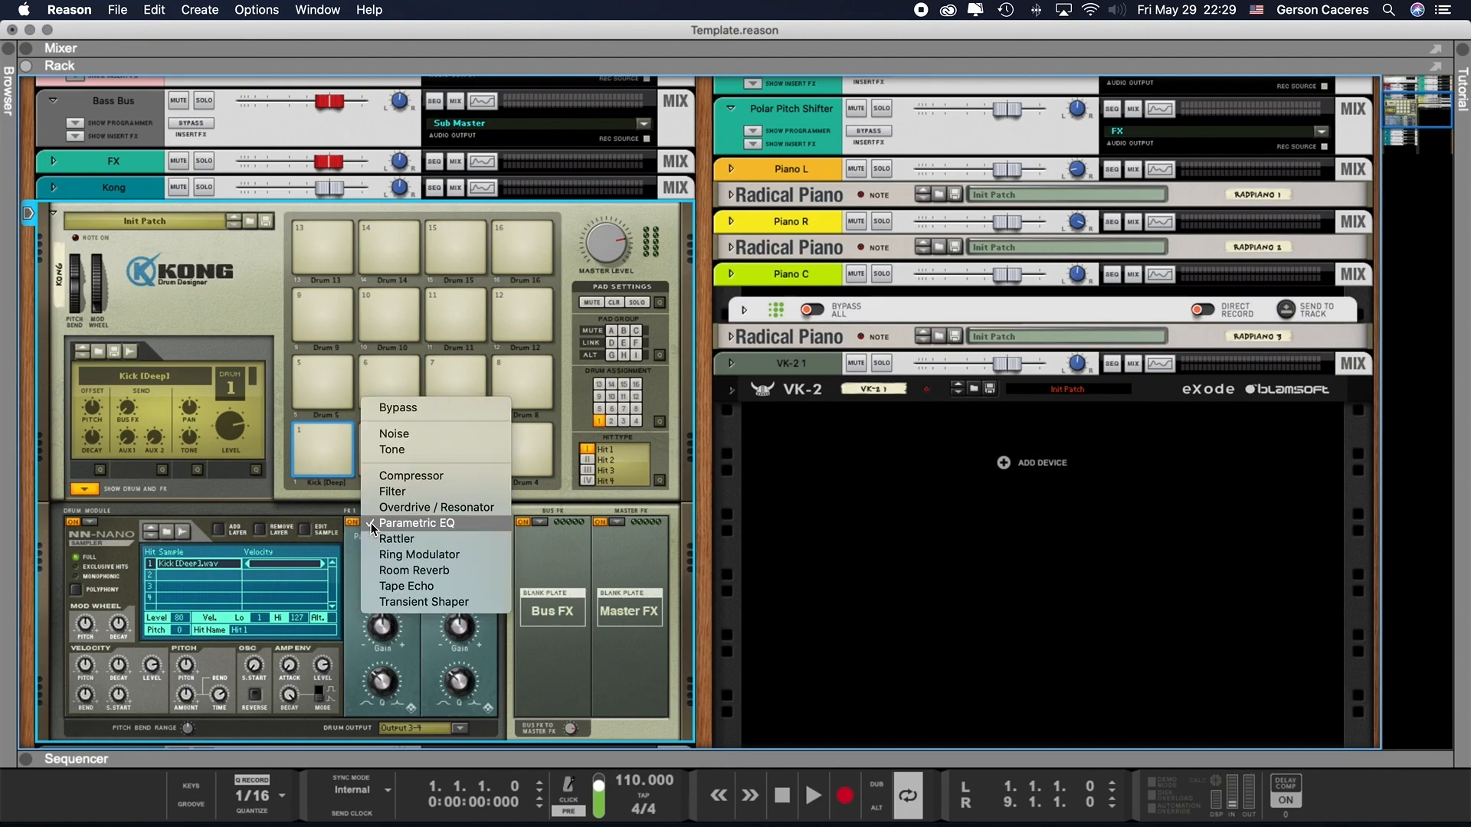
click(417, 411)
click(447, 522)
click(480, 414)
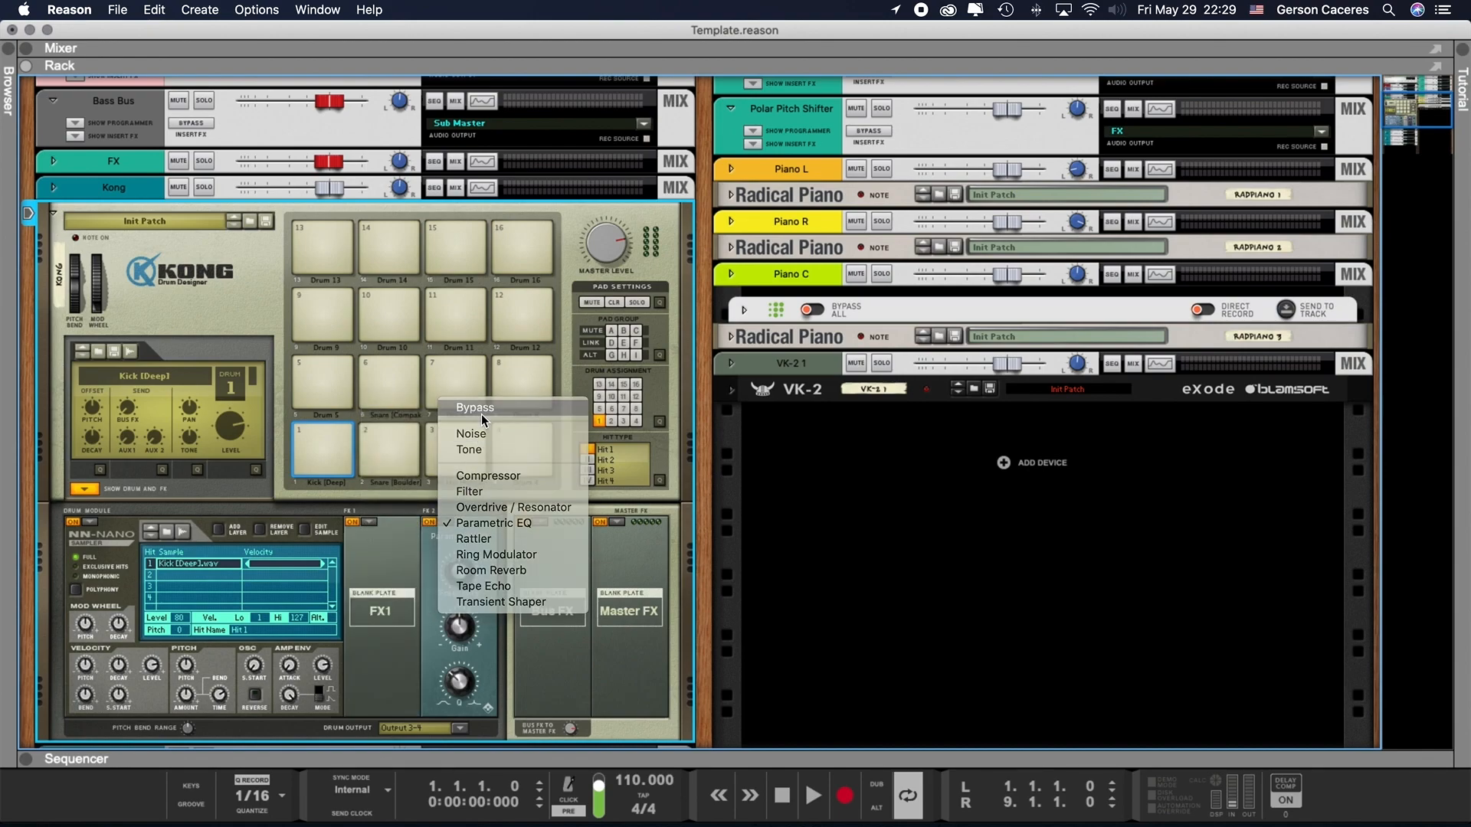
scroll(471, 509, down, 5)
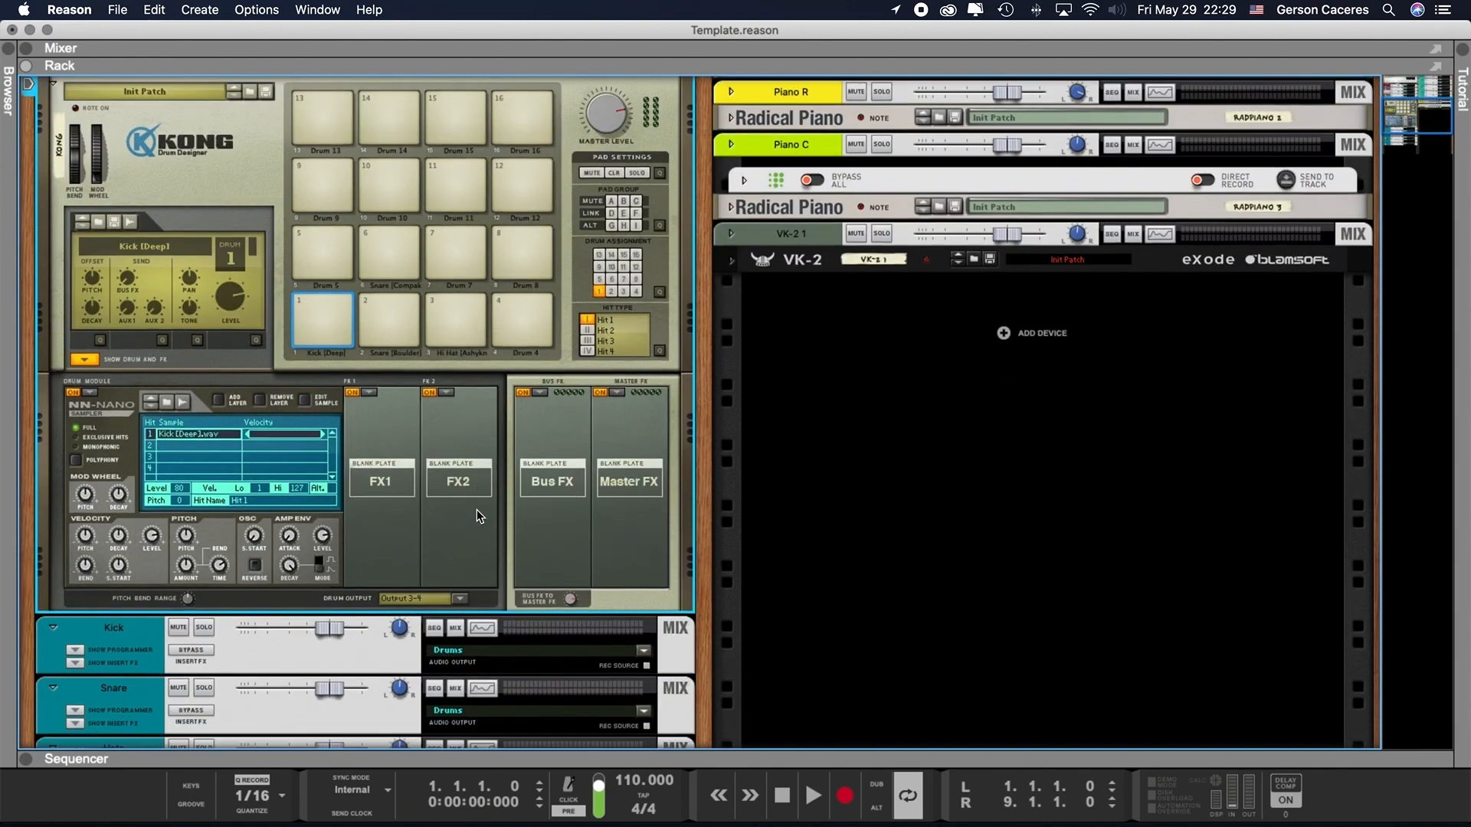
- Flip the rack around to inspect the cabling of Kong's audio outputs, and return to the front view
scroll(393, 330, up, 4)
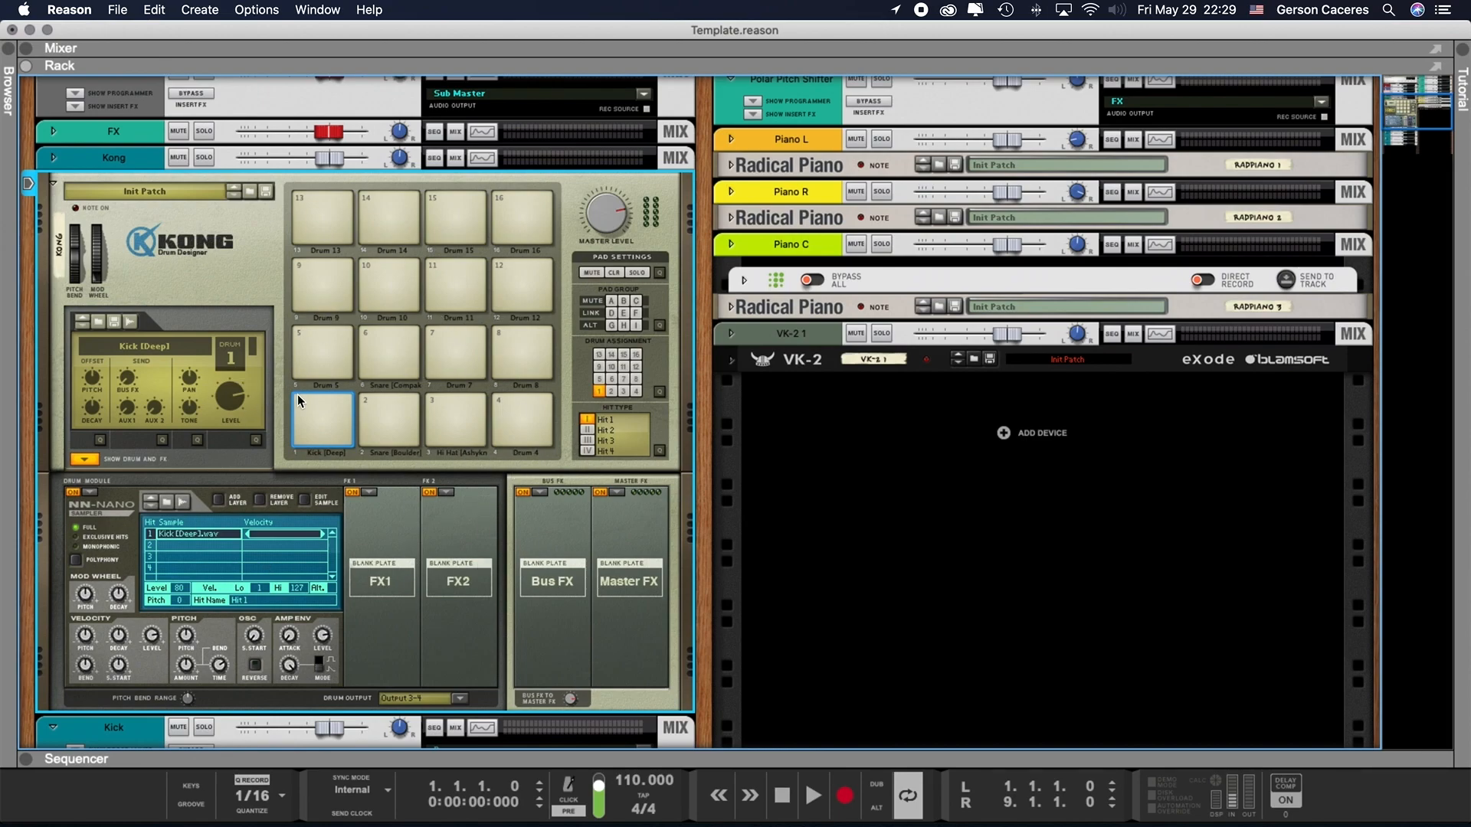
key(Tab)
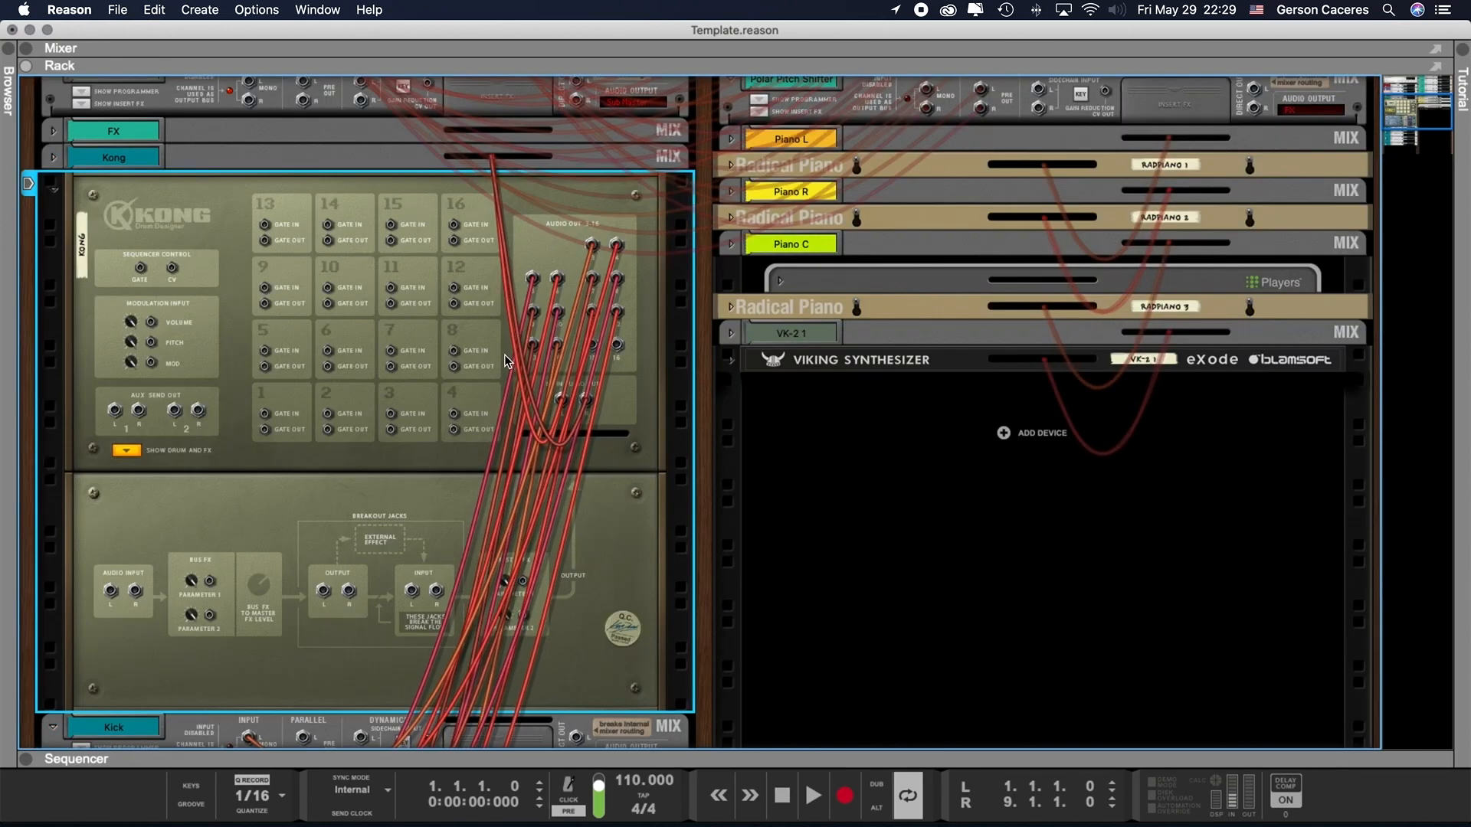
key(Tab)
key(Tab)
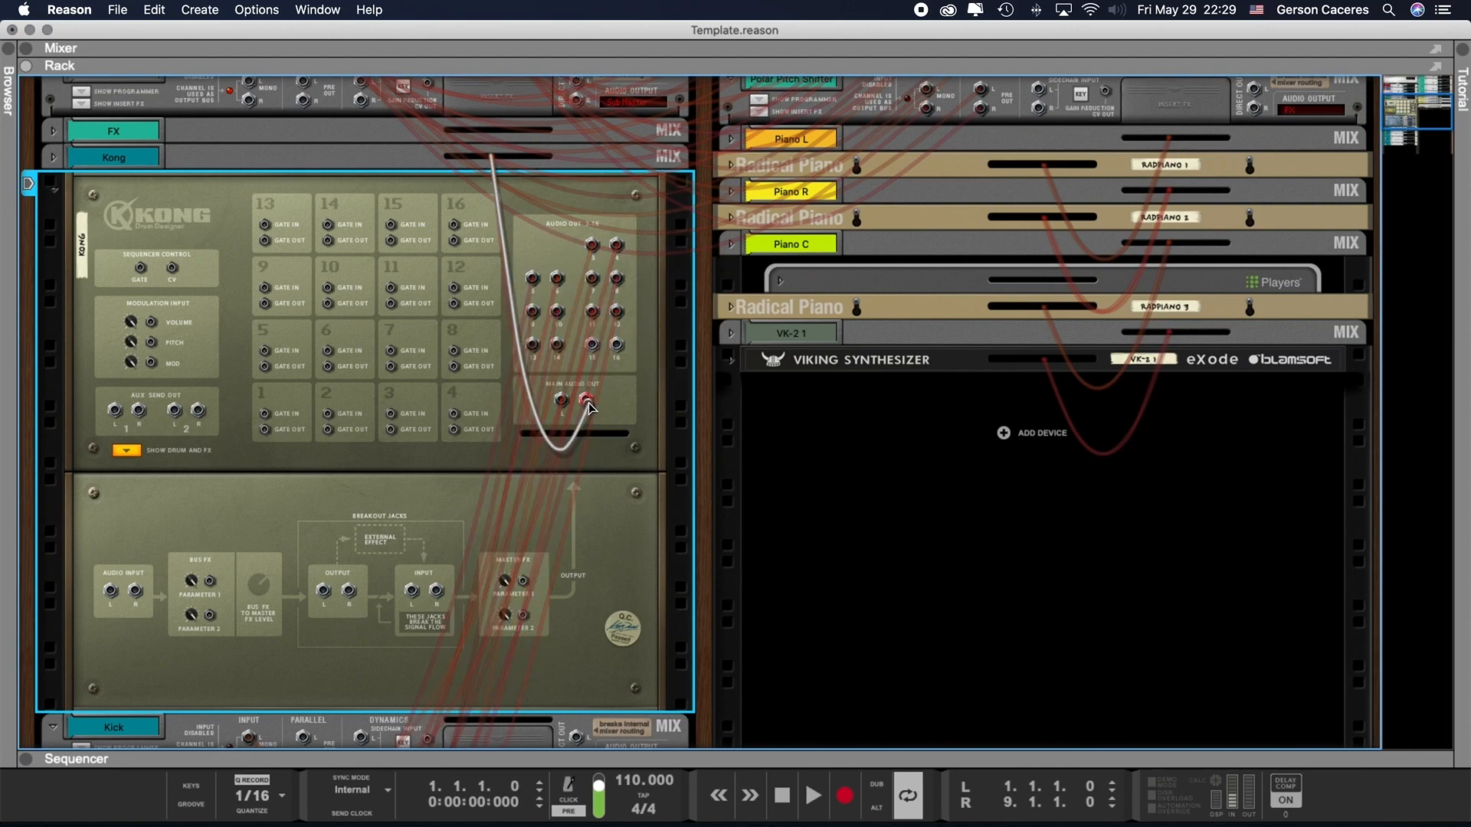
key(Tab)
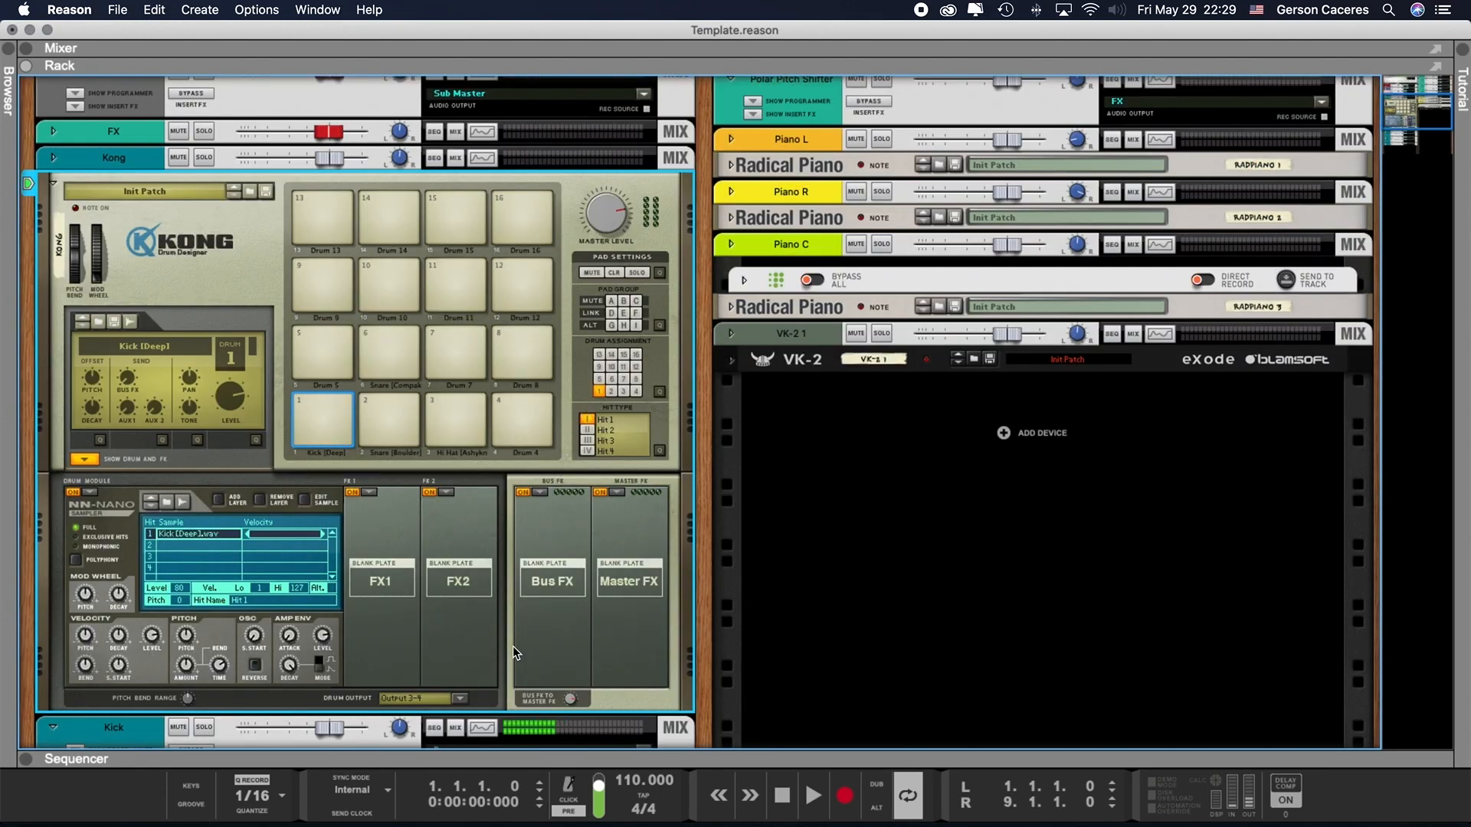
- Switch the kick's drum output to Master FX and return it to Output 3–4
click(458, 698)
click(383, 675)
click(458, 698)
click(468, 651)
click(463, 697)
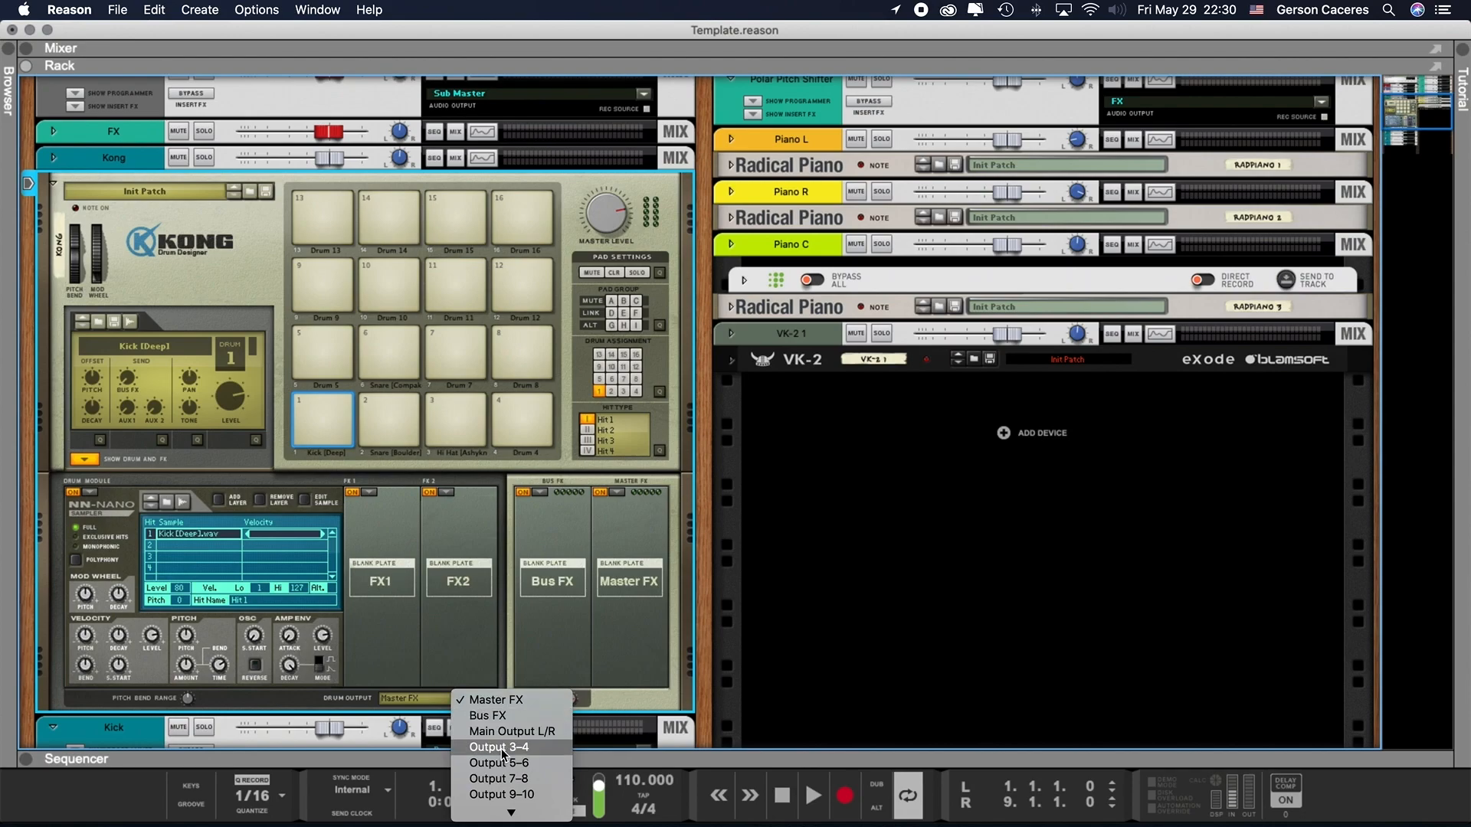
click(501, 748)
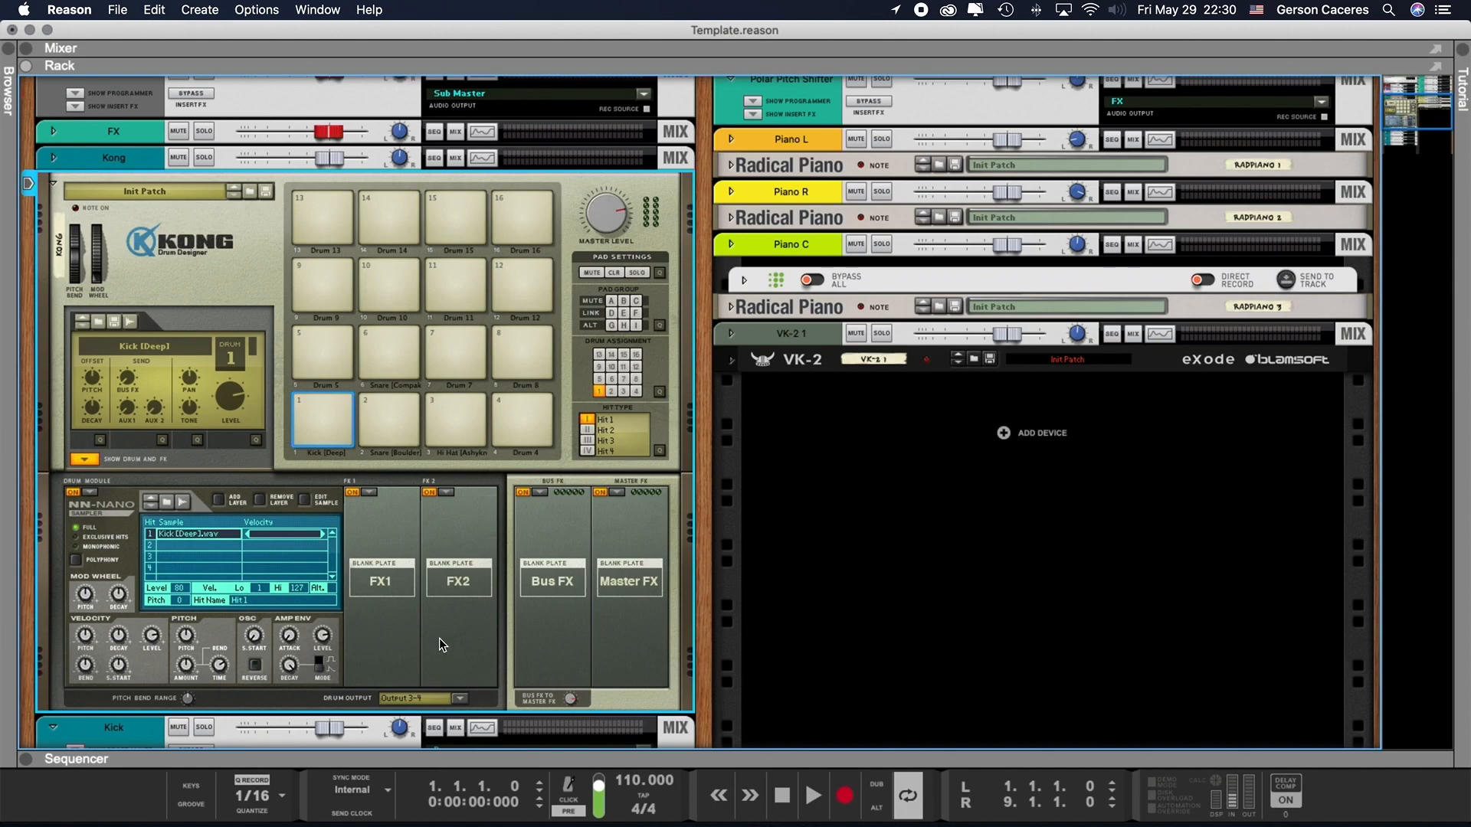
- Add a Mix Channel below the Misc channel in the rack and delete it again
scroll(381, 618, down, 10)
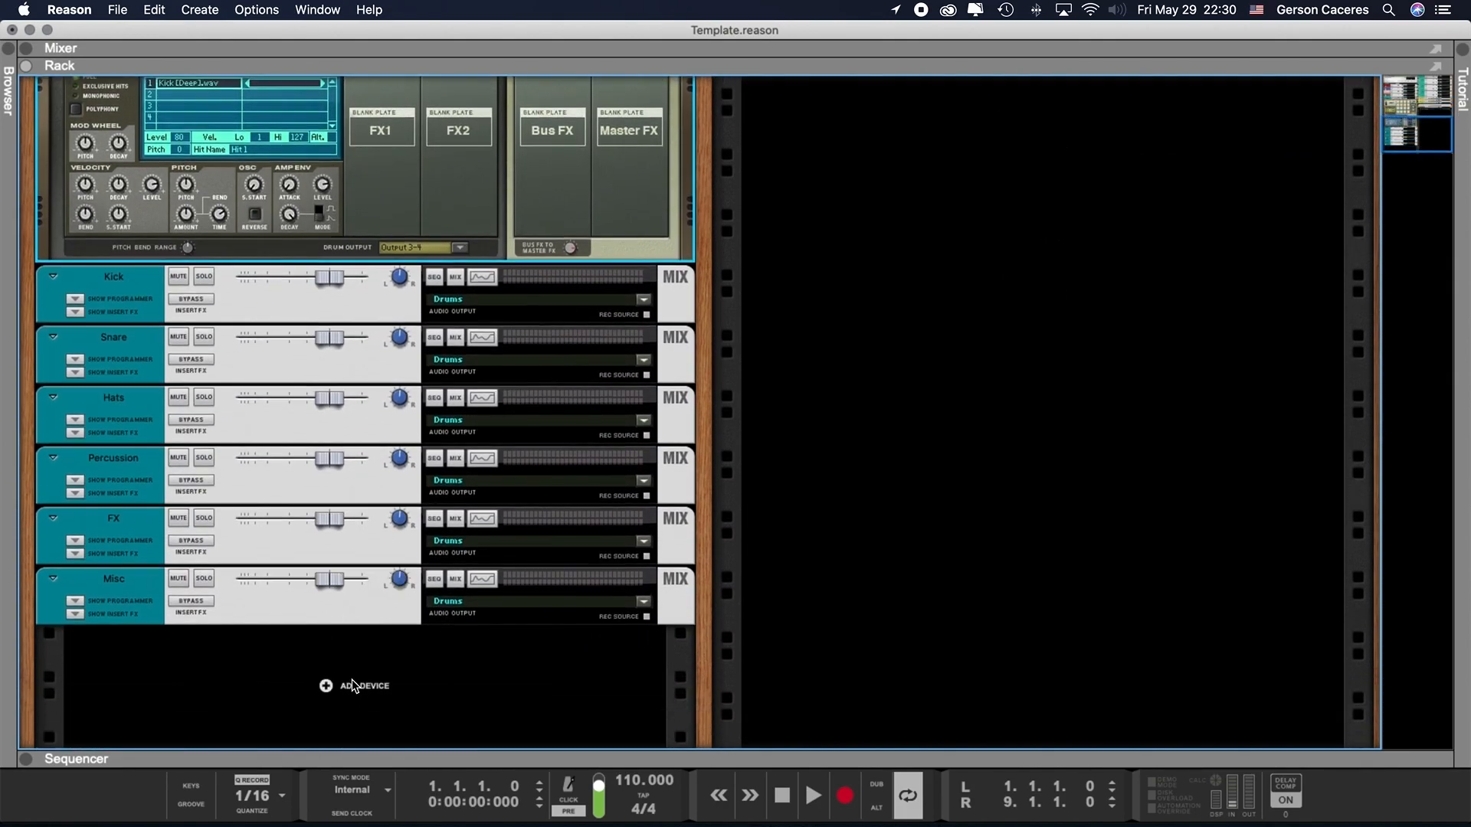
click(351, 684)
click(440, 685)
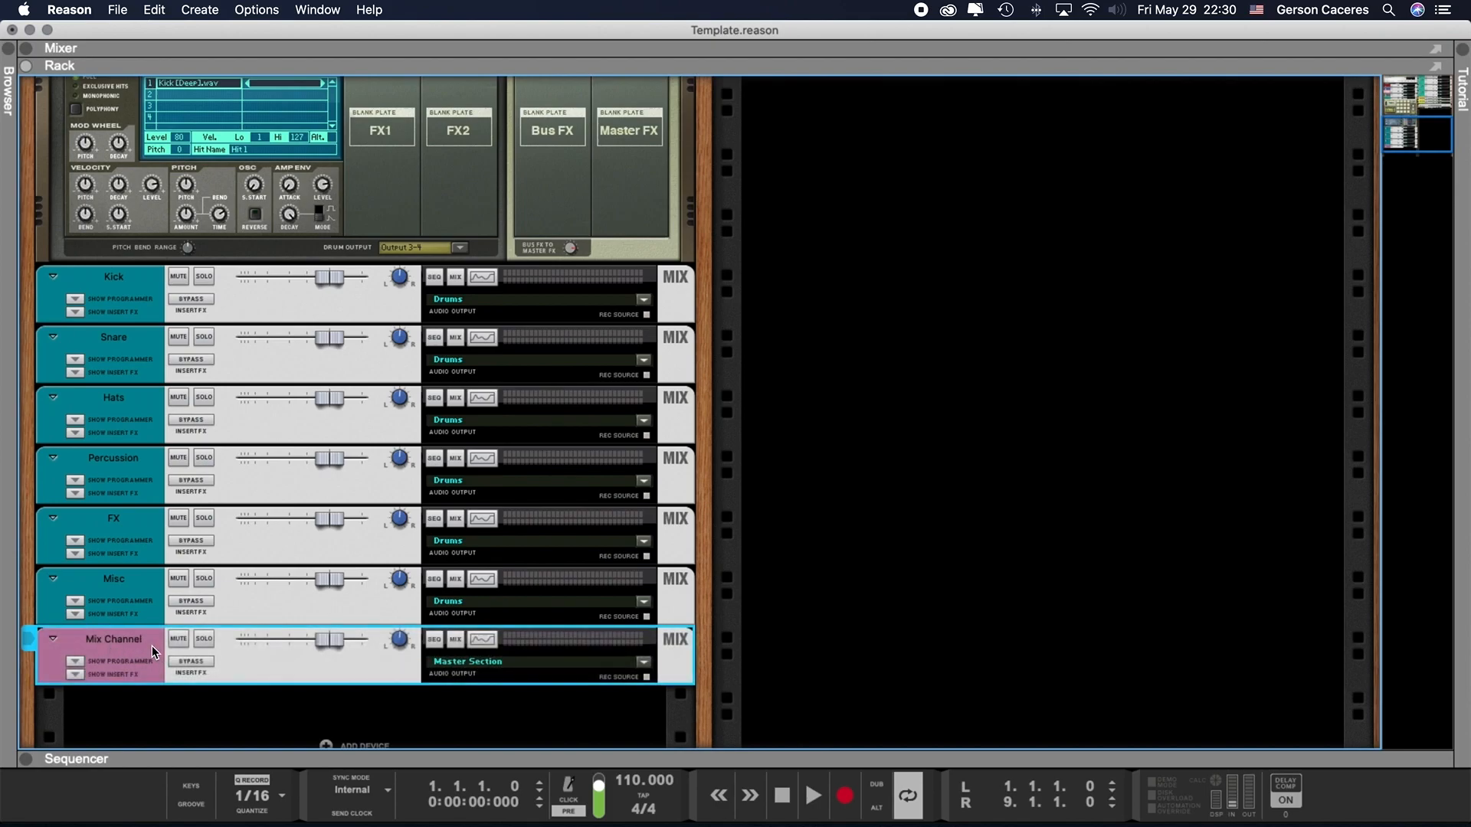
key(Delete)
- Select the Kick mix channel and inspect its input cables from Kong on the back of the rack
click(126, 279)
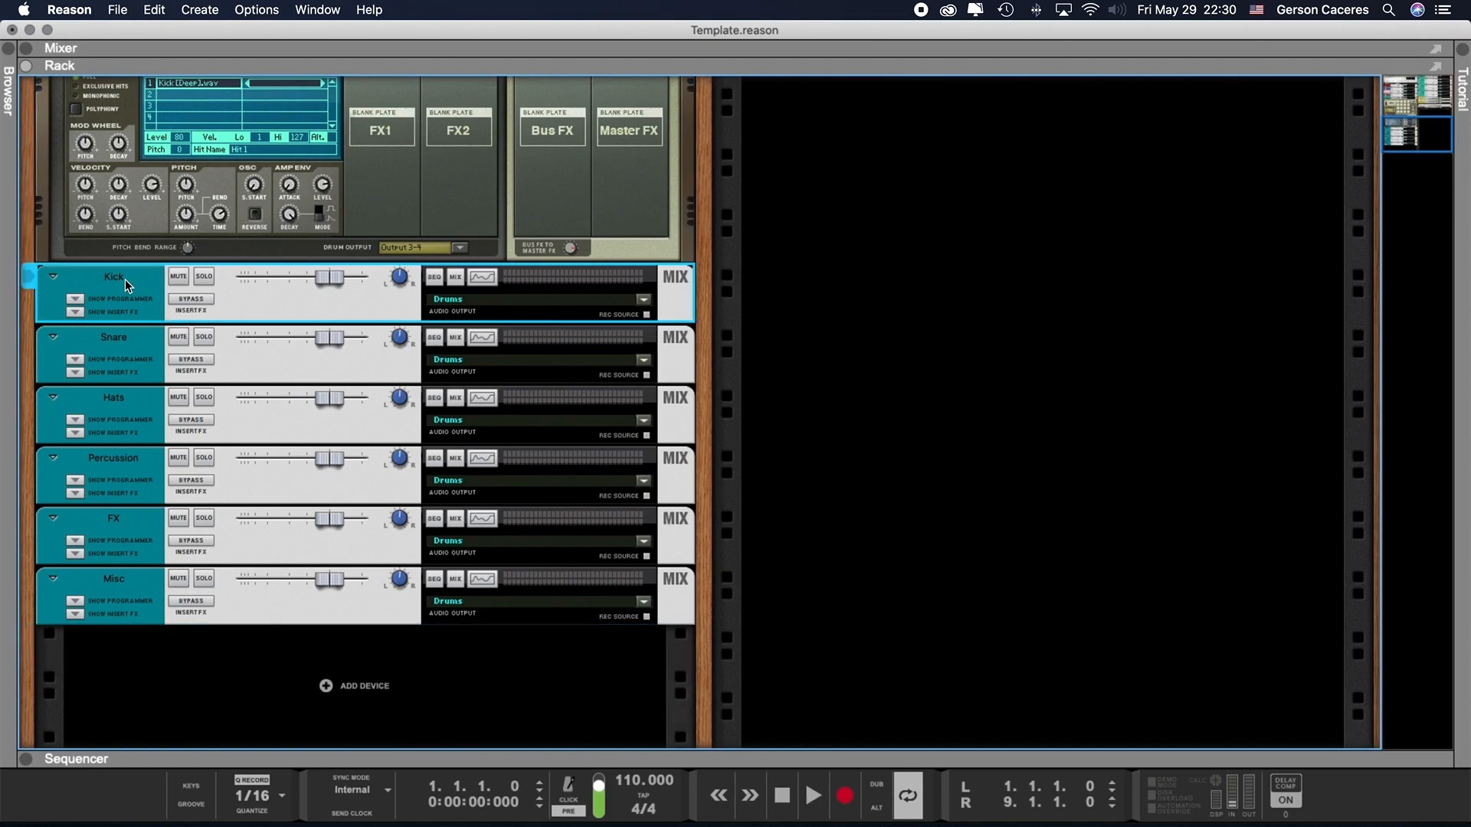
key(Tab)
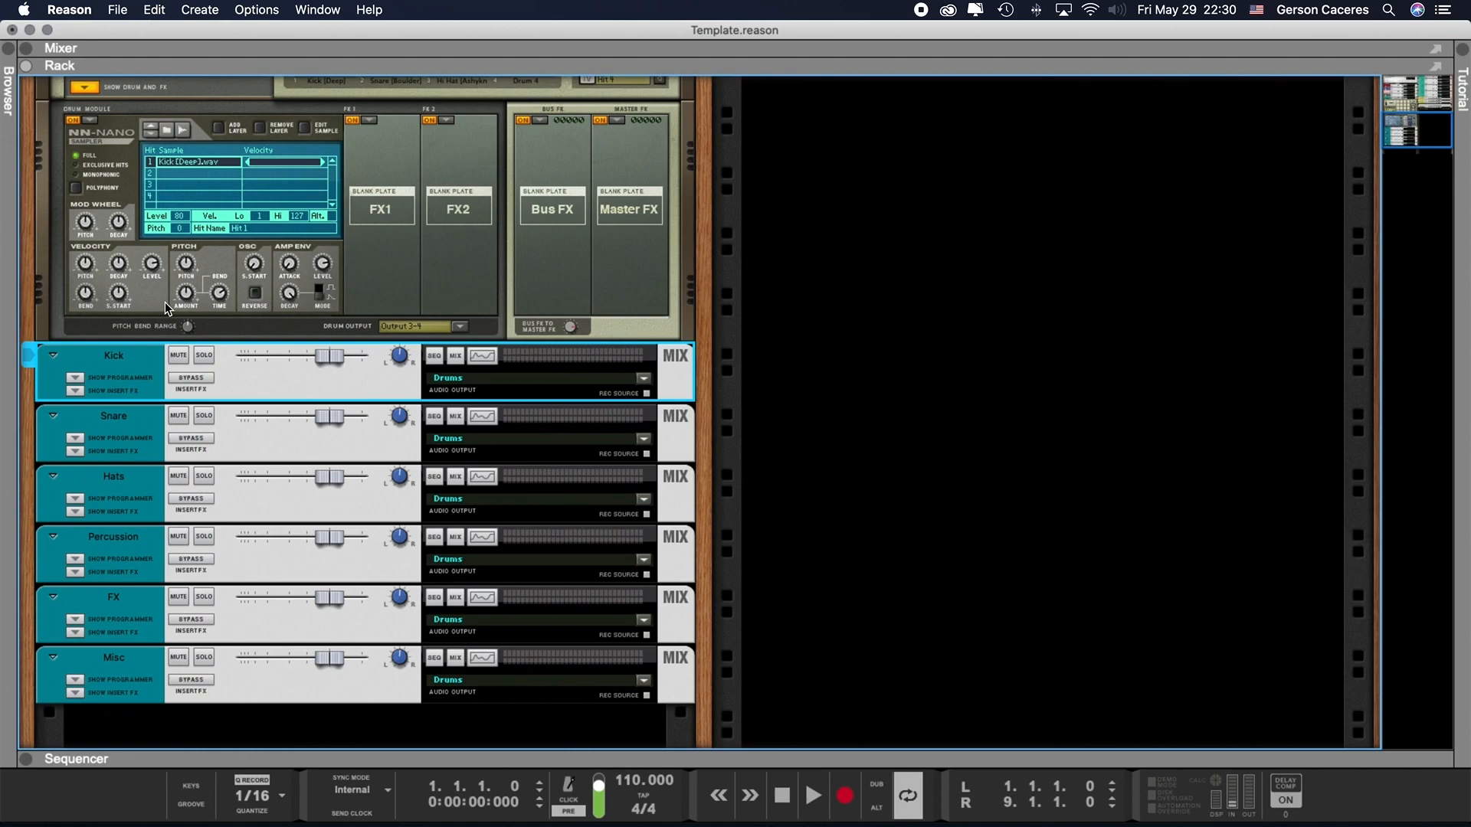
scroll(361, 337, up, 5)
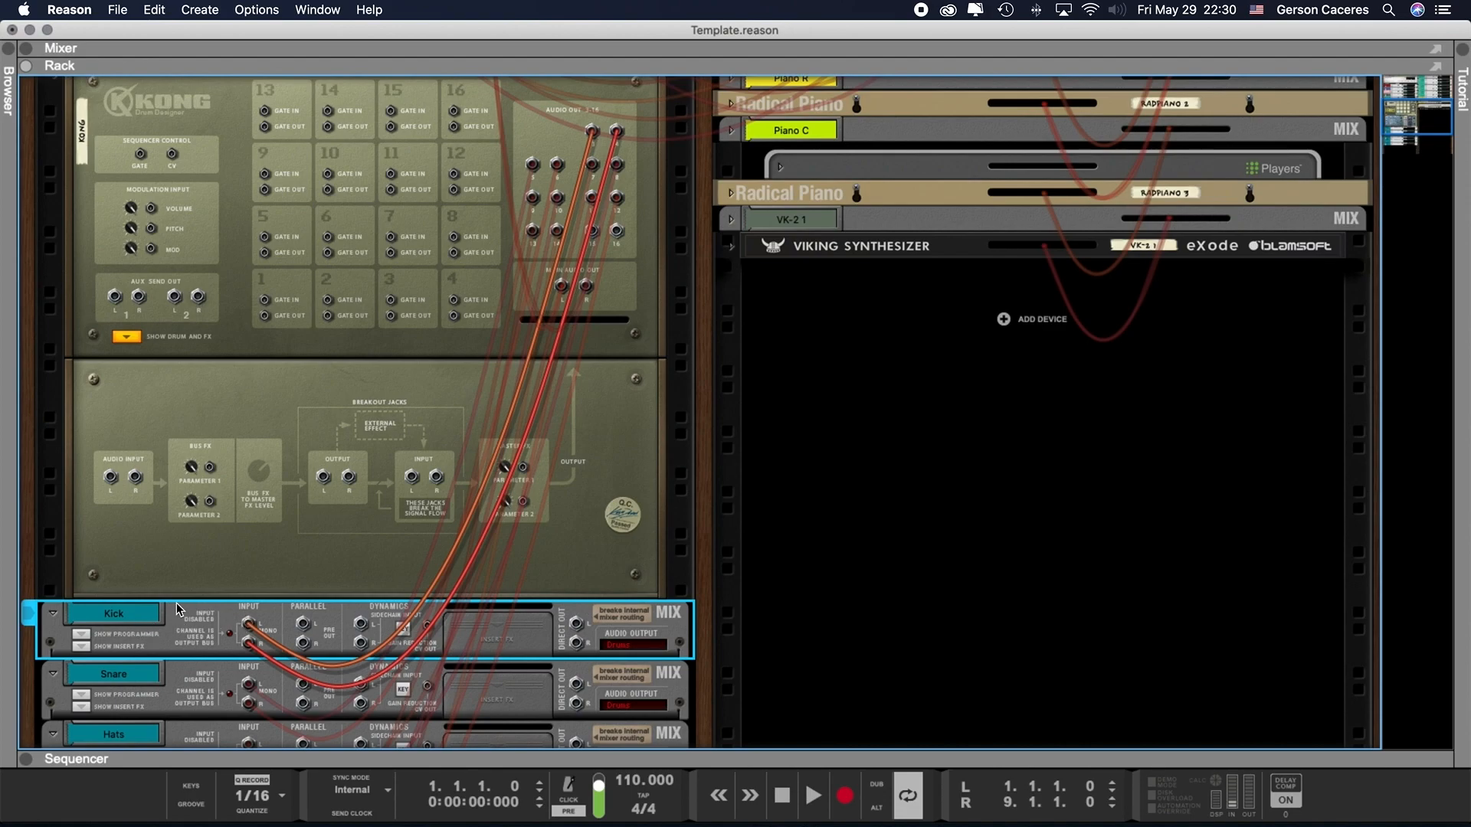
key(Tab)
- Trigger Kong's kick pad 1 to check its signal on the Kick mix channel
click(320, 286)
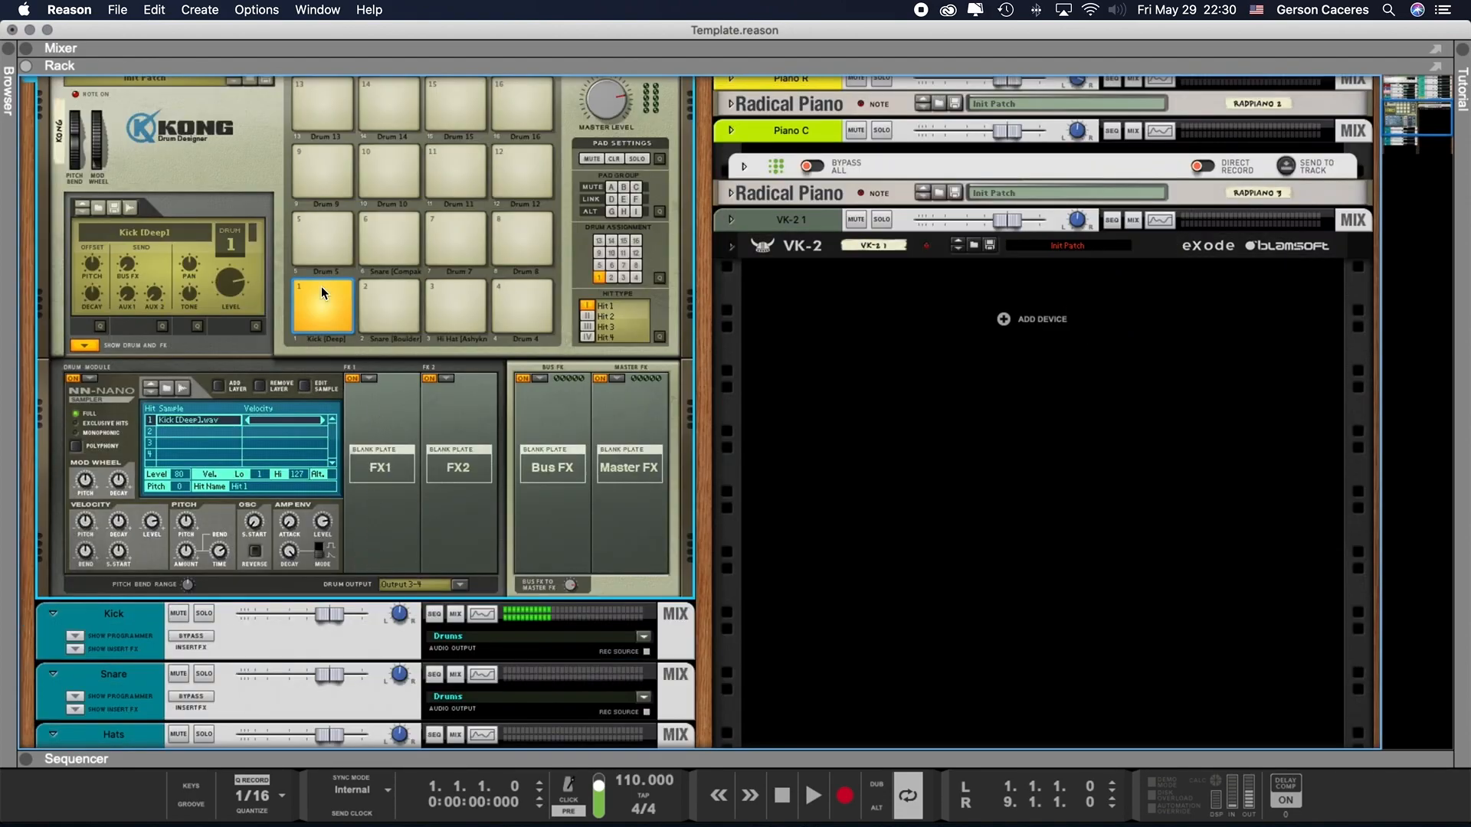
click(322, 285)
scroll(154, 651, down, 5)
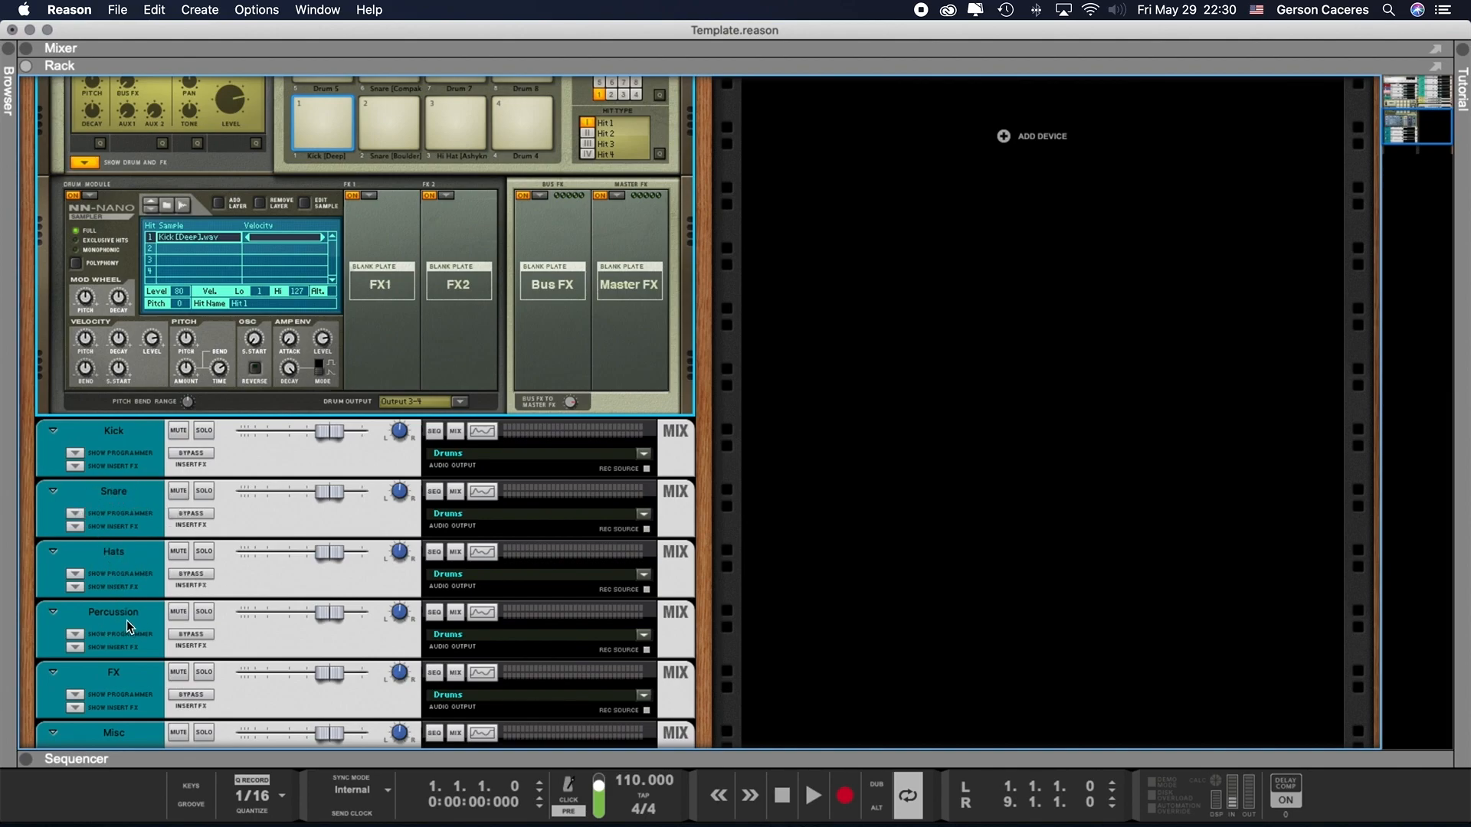
- Select Kong's snare pads 2 and 6 in turn to check their drum output assignment
scroll(346, 431, up, 8)
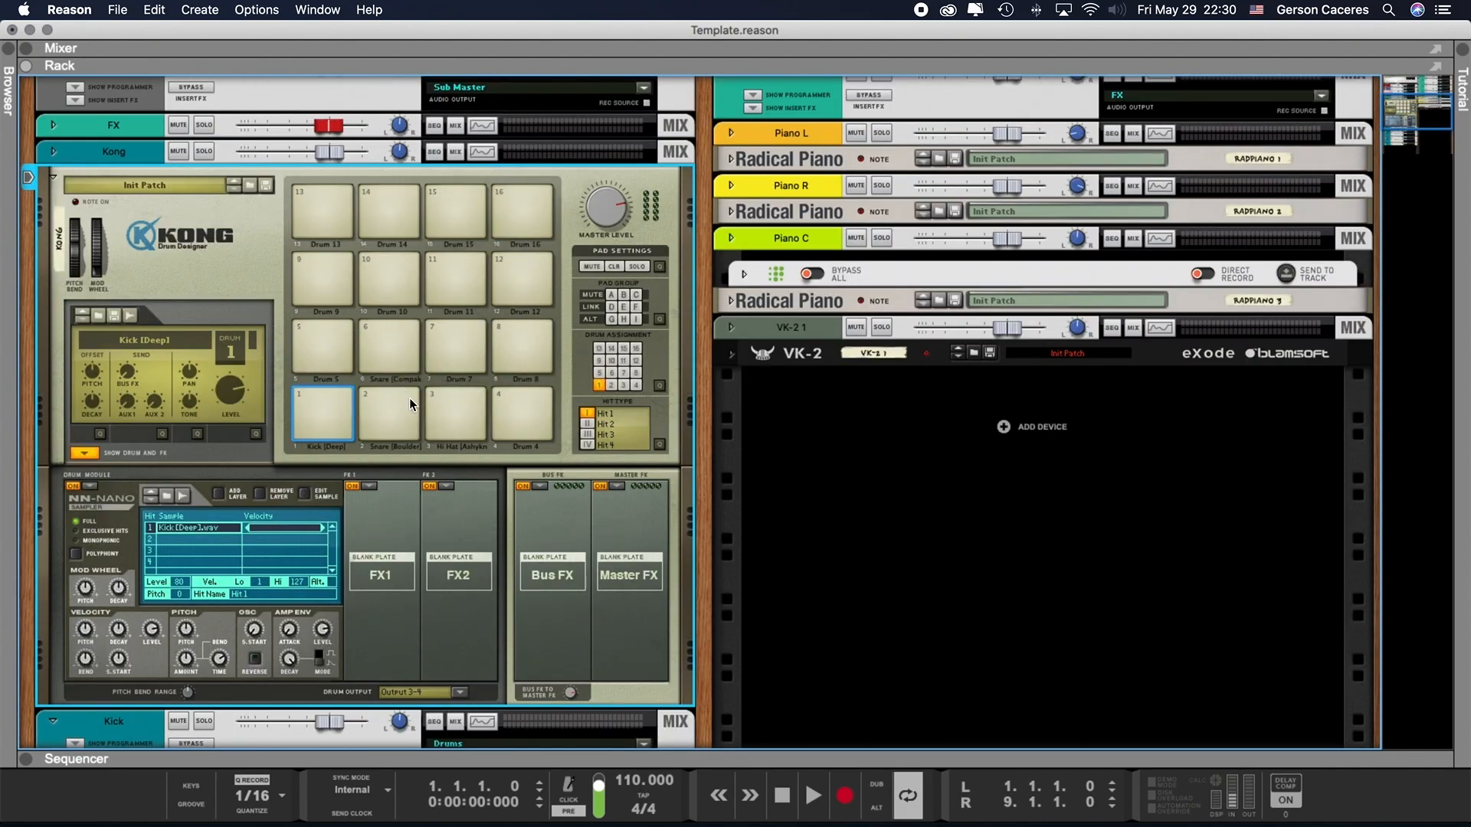
click(394, 408)
click(385, 331)
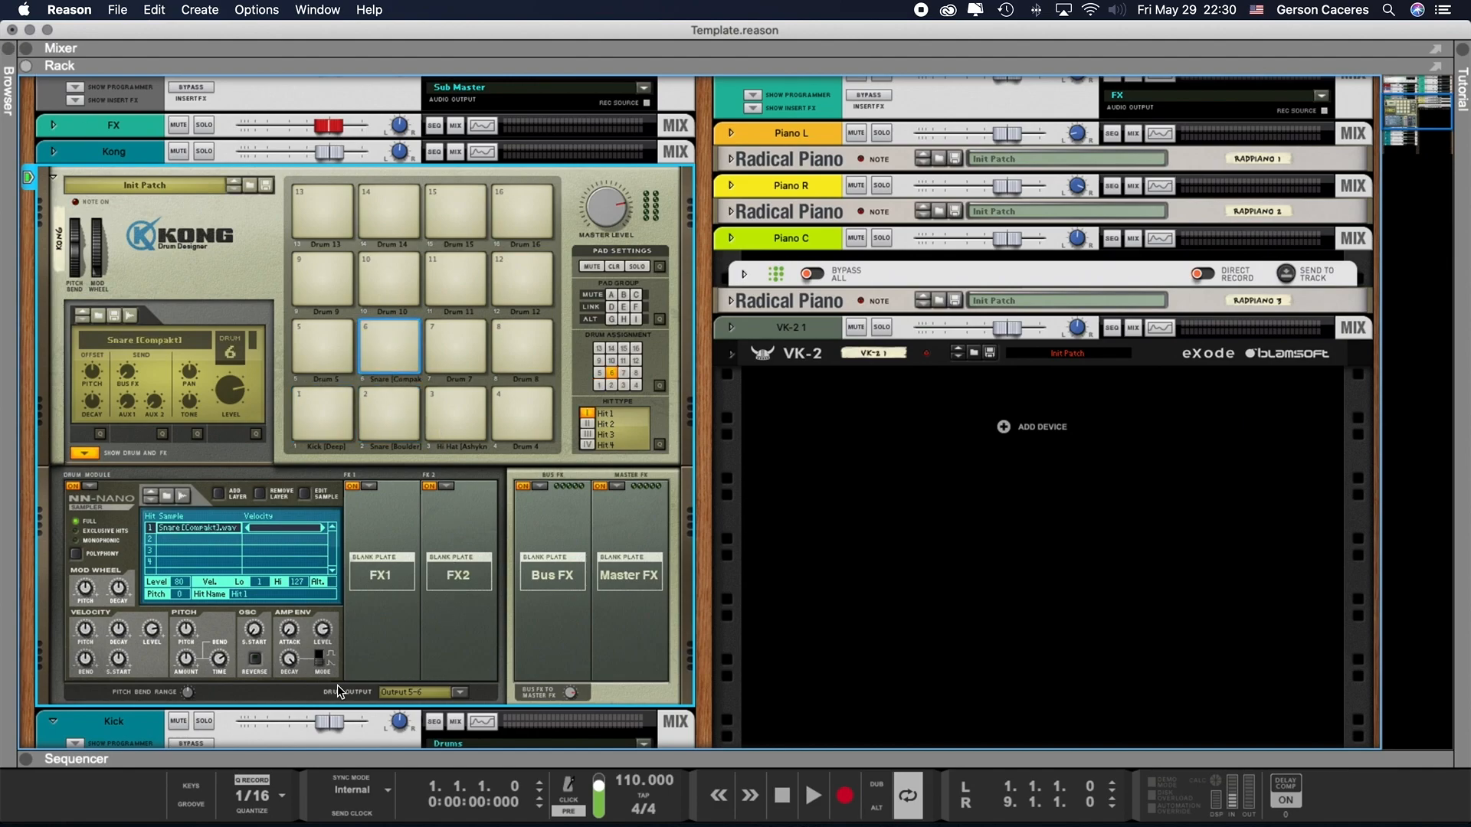
- Select Kong's hi-hat pad 3 and compare its drum output with the Hats mix channel below
click(449, 412)
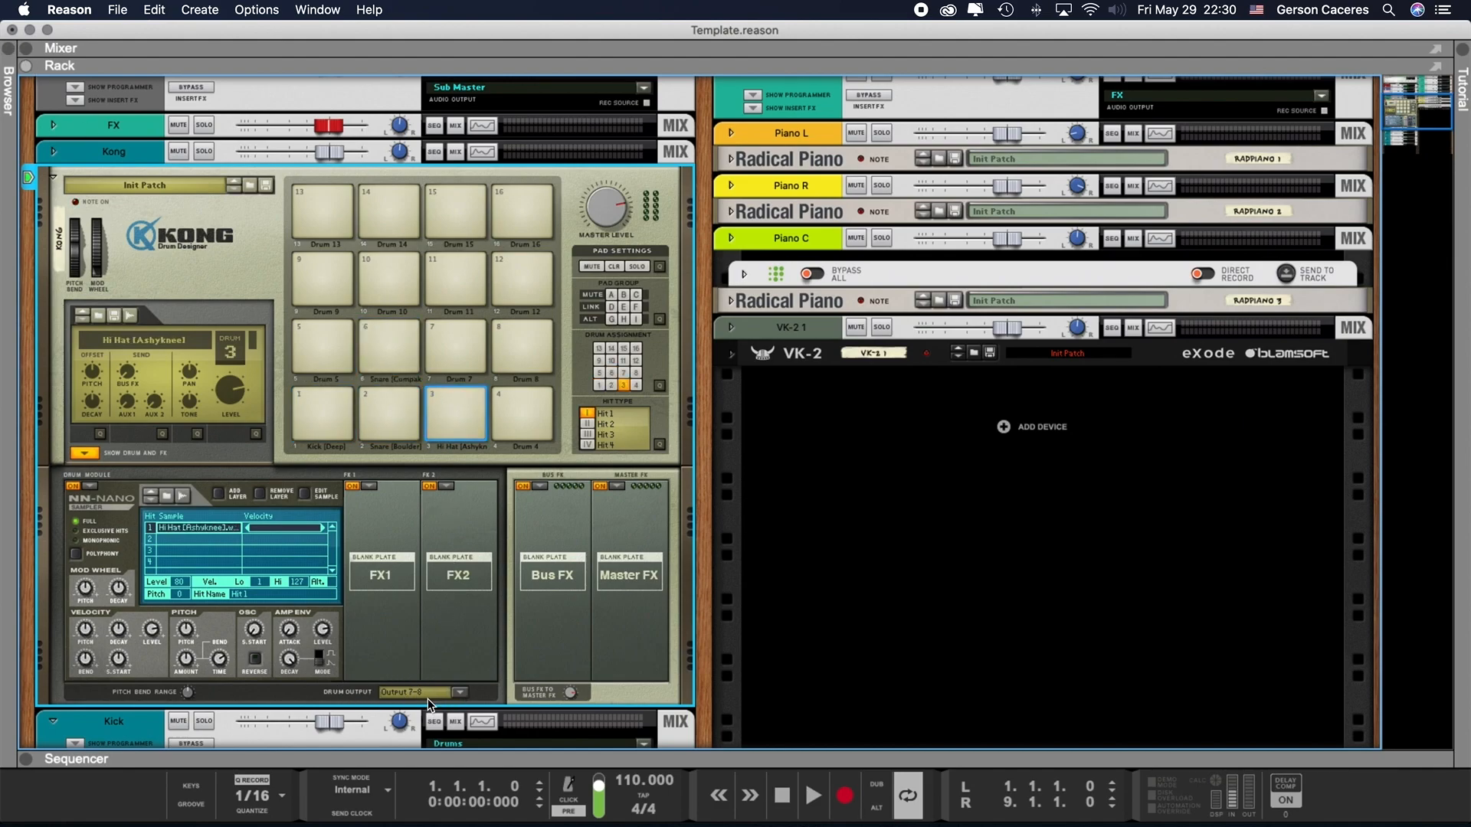
scroll(427, 652, down, 5)
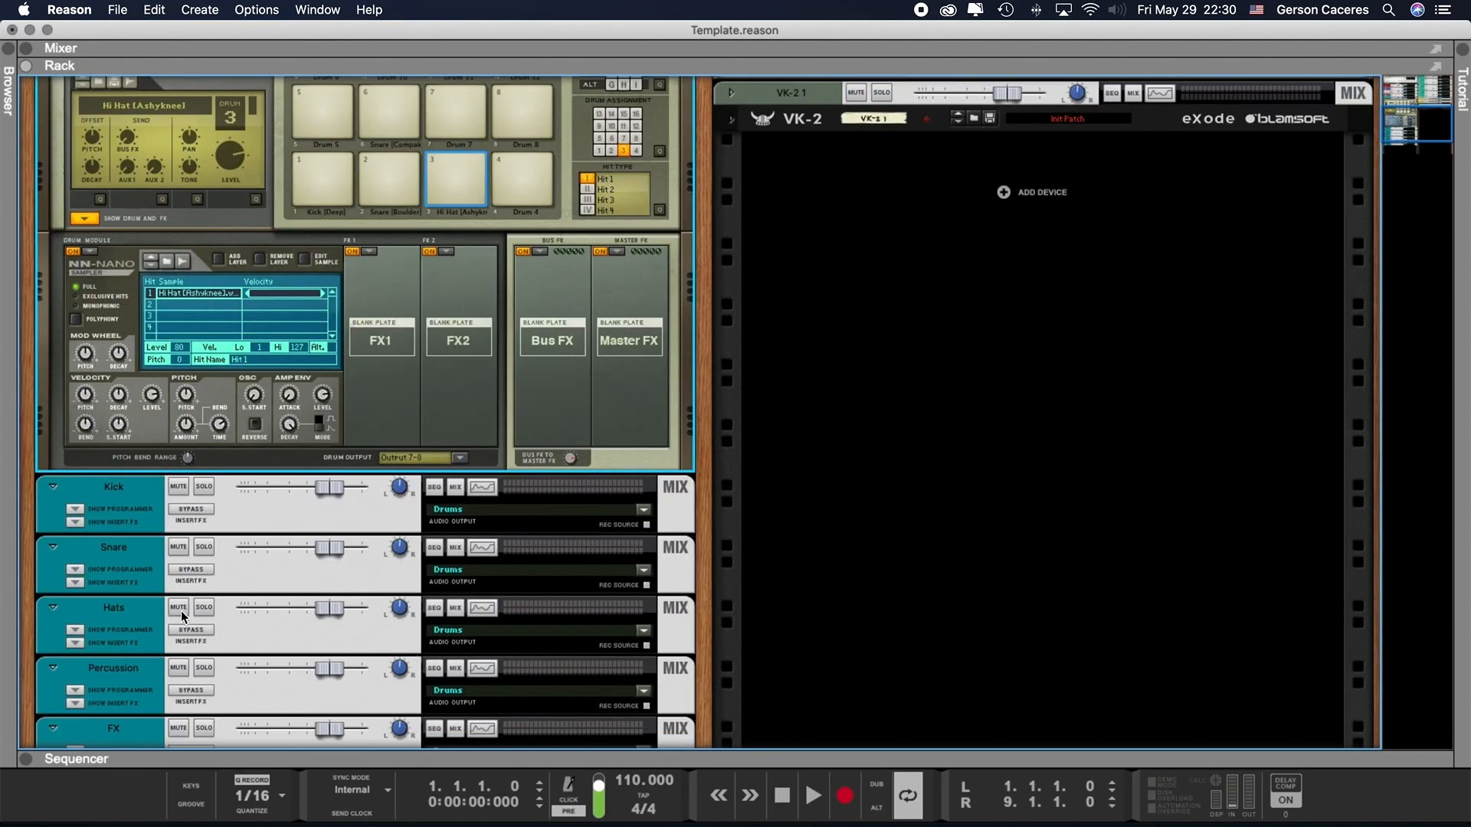
scroll(181, 610, down, 2)
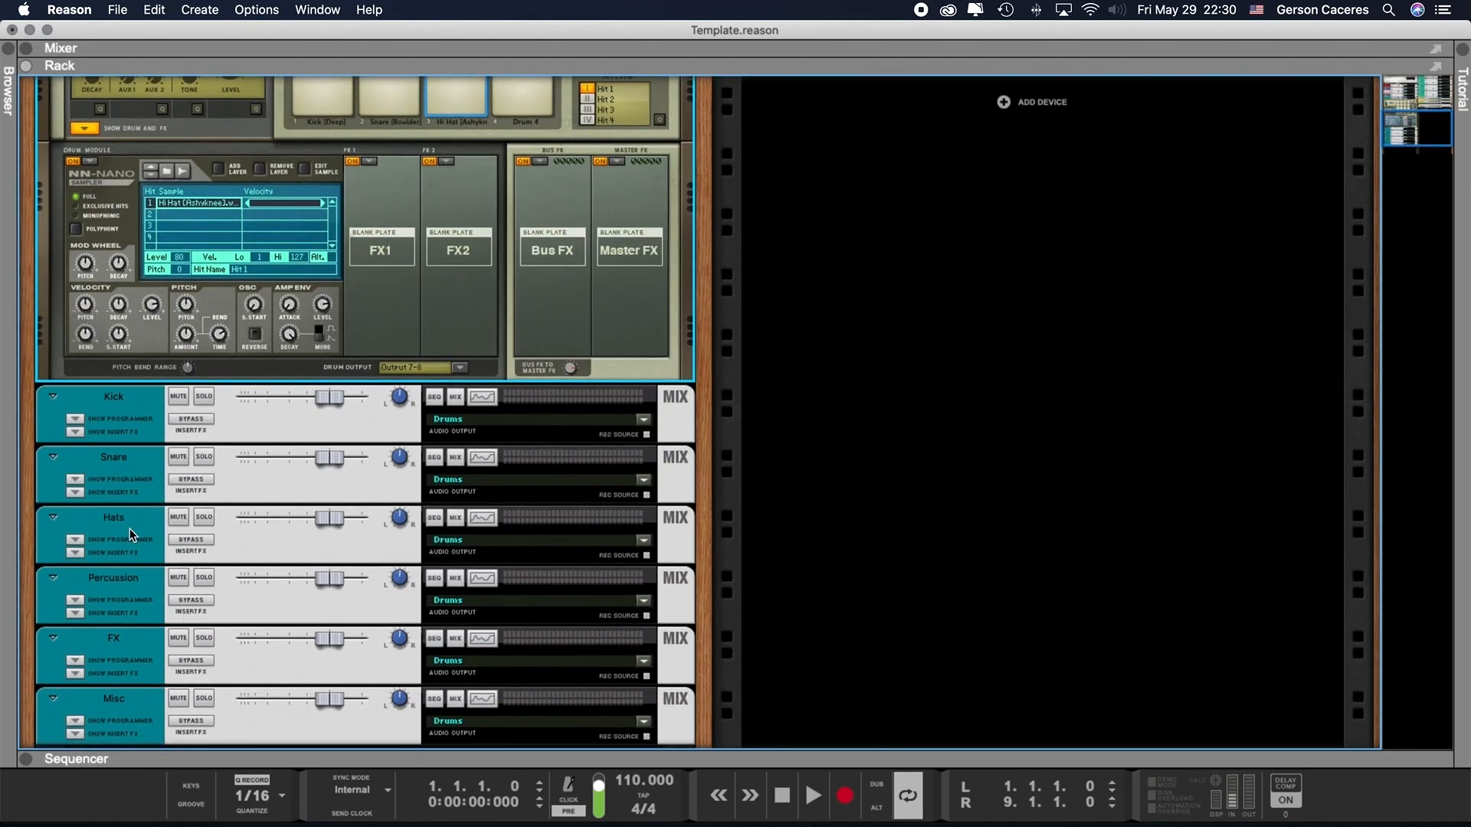
scroll(130, 530, up, 5)
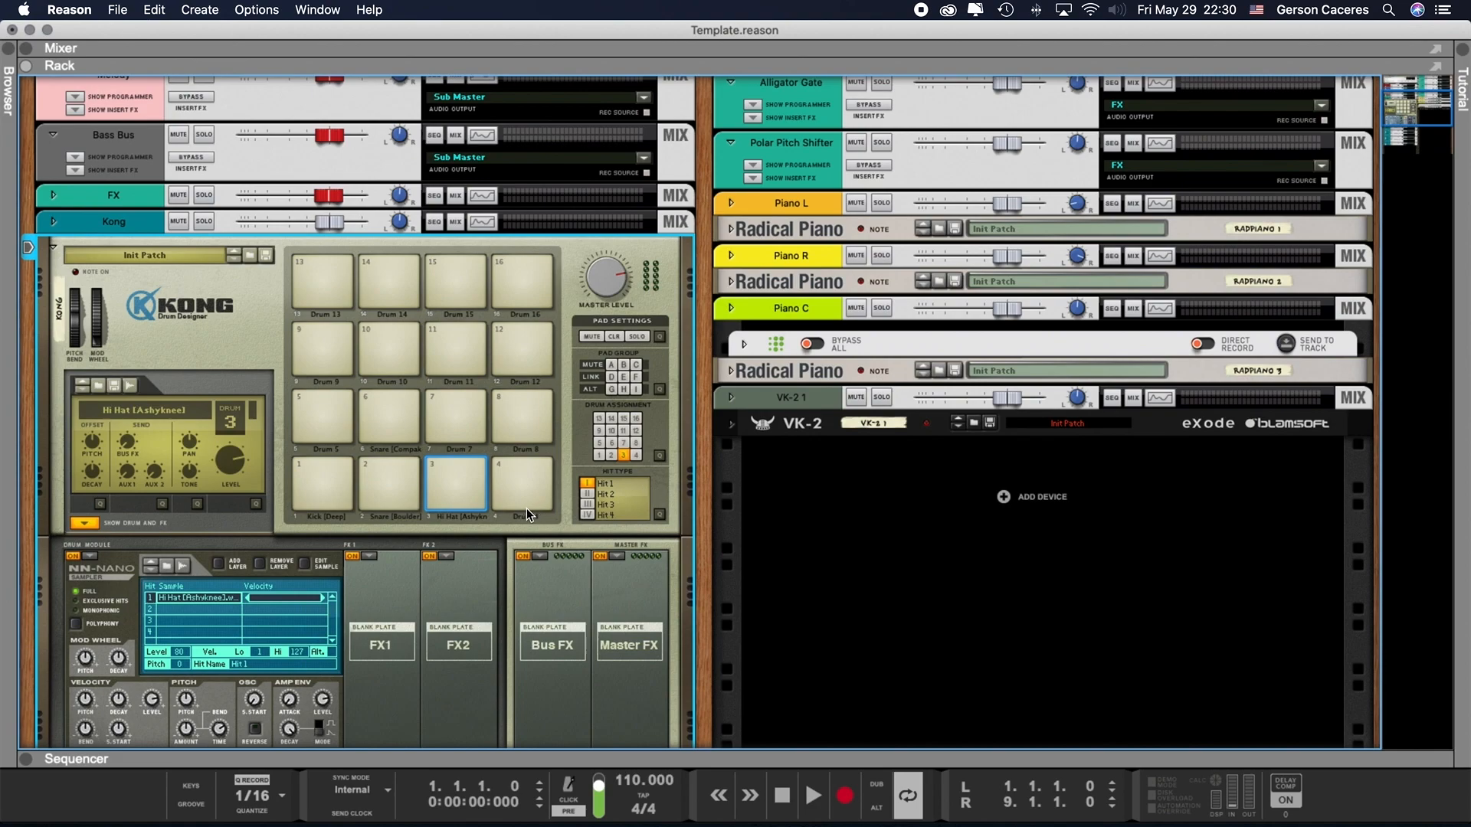
scroll(527, 508, down, 2)
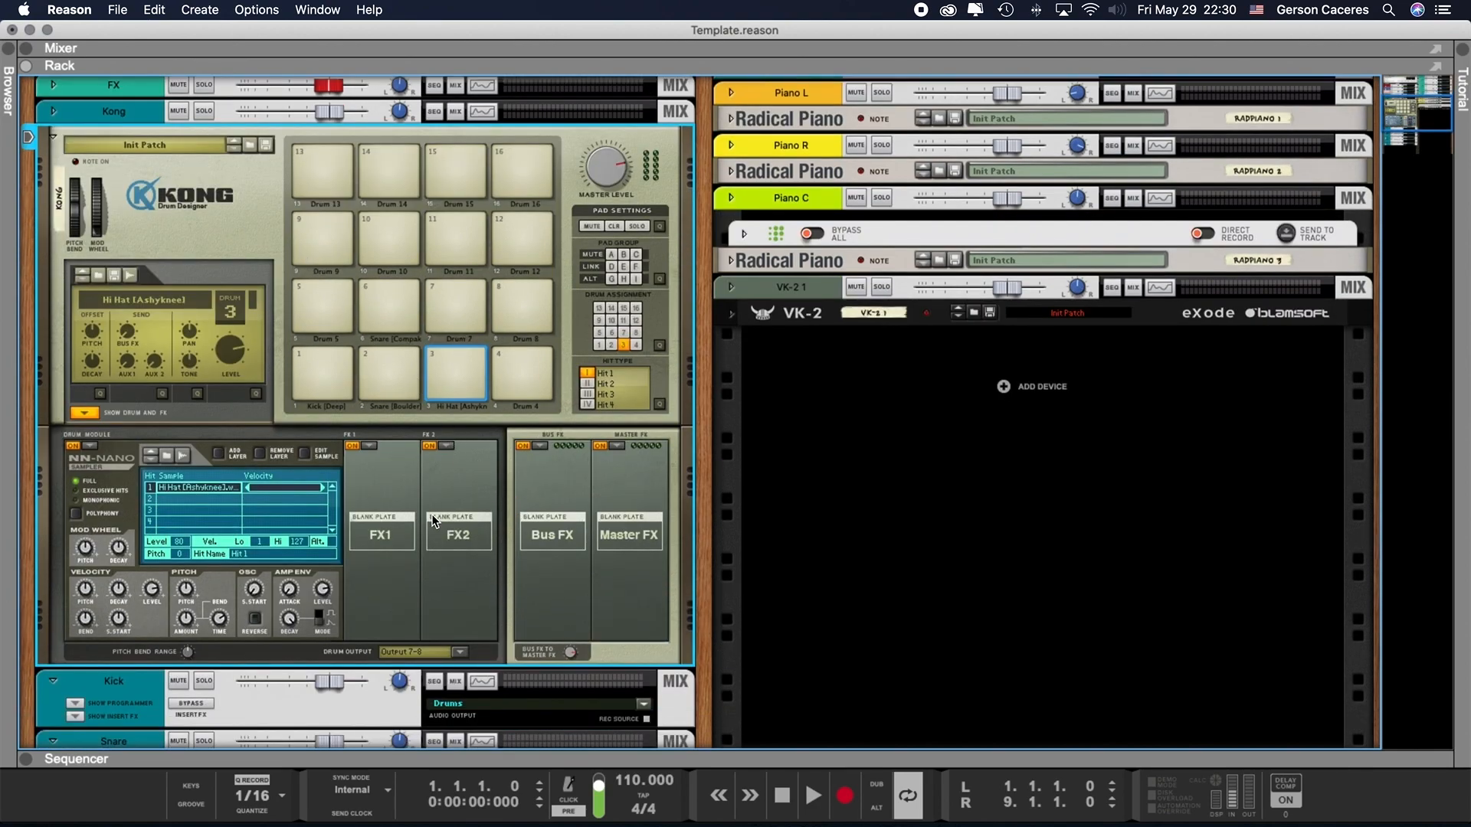
- Compare Kong's pads with the drum mix channels beneath it in the rack, and select the kick pad 1
scroll(431, 513, down, 2)
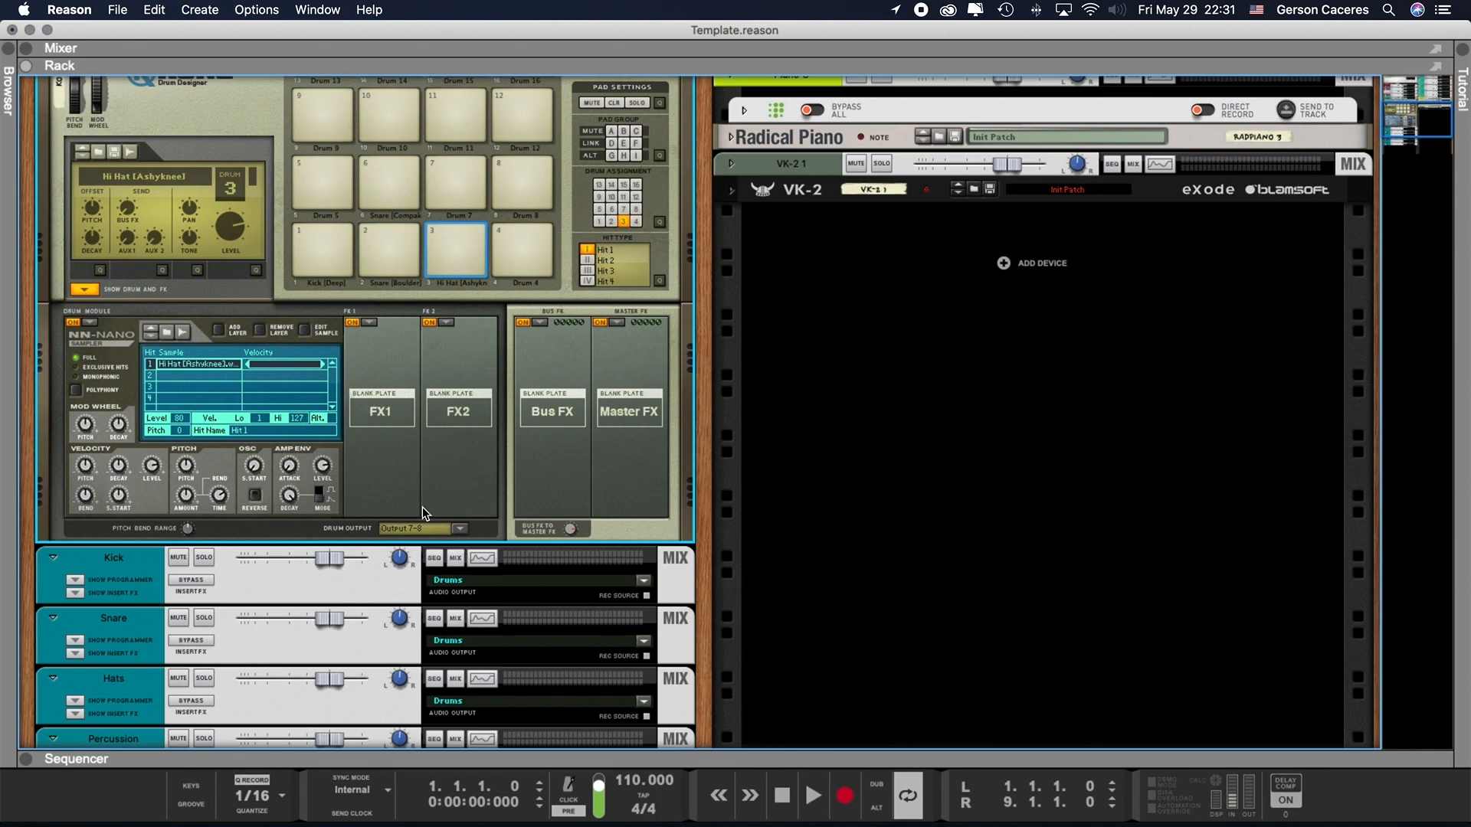
scroll(369, 477, up, 5)
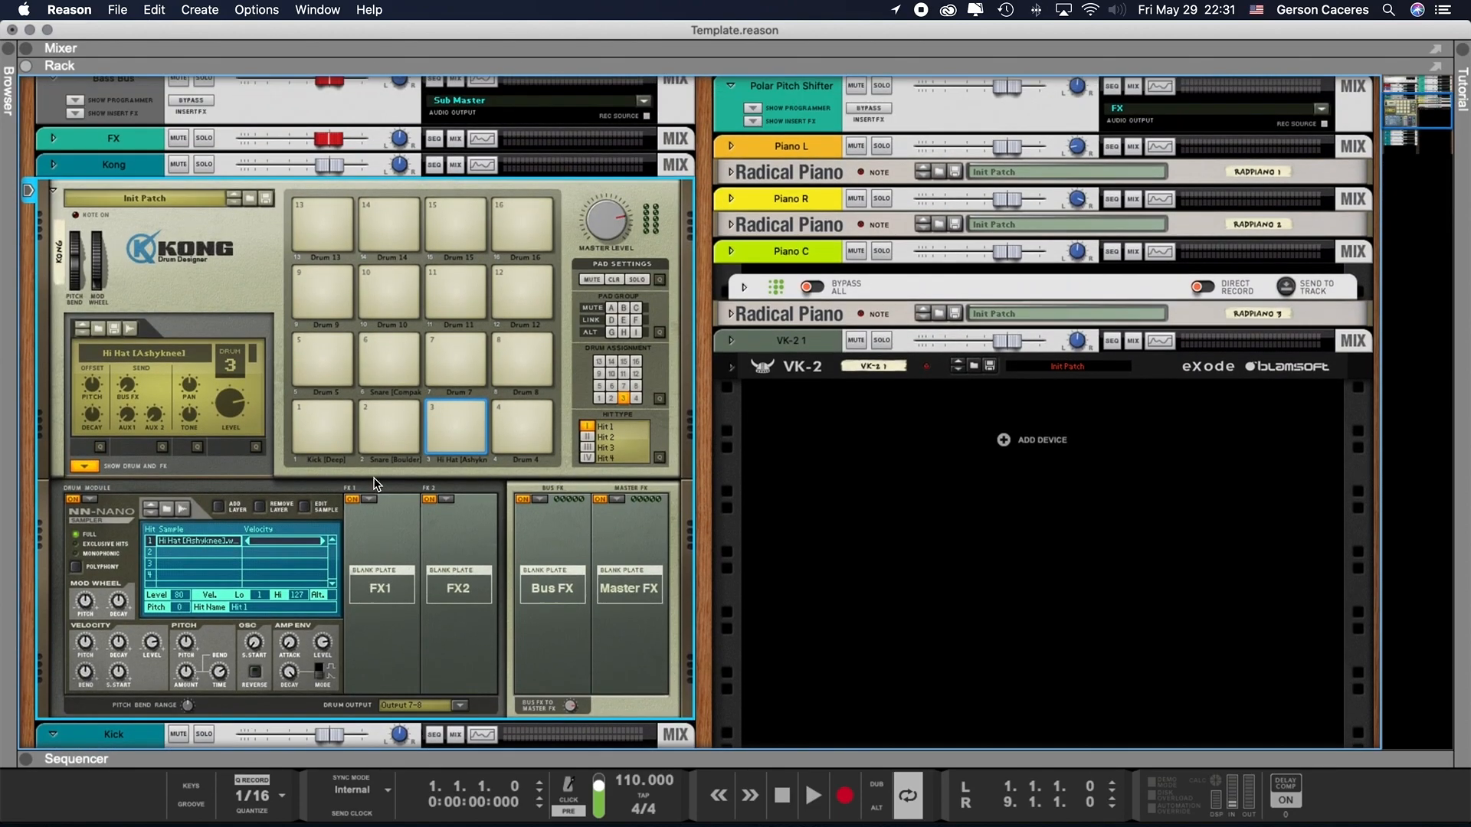
scroll(414, 591, down, 6)
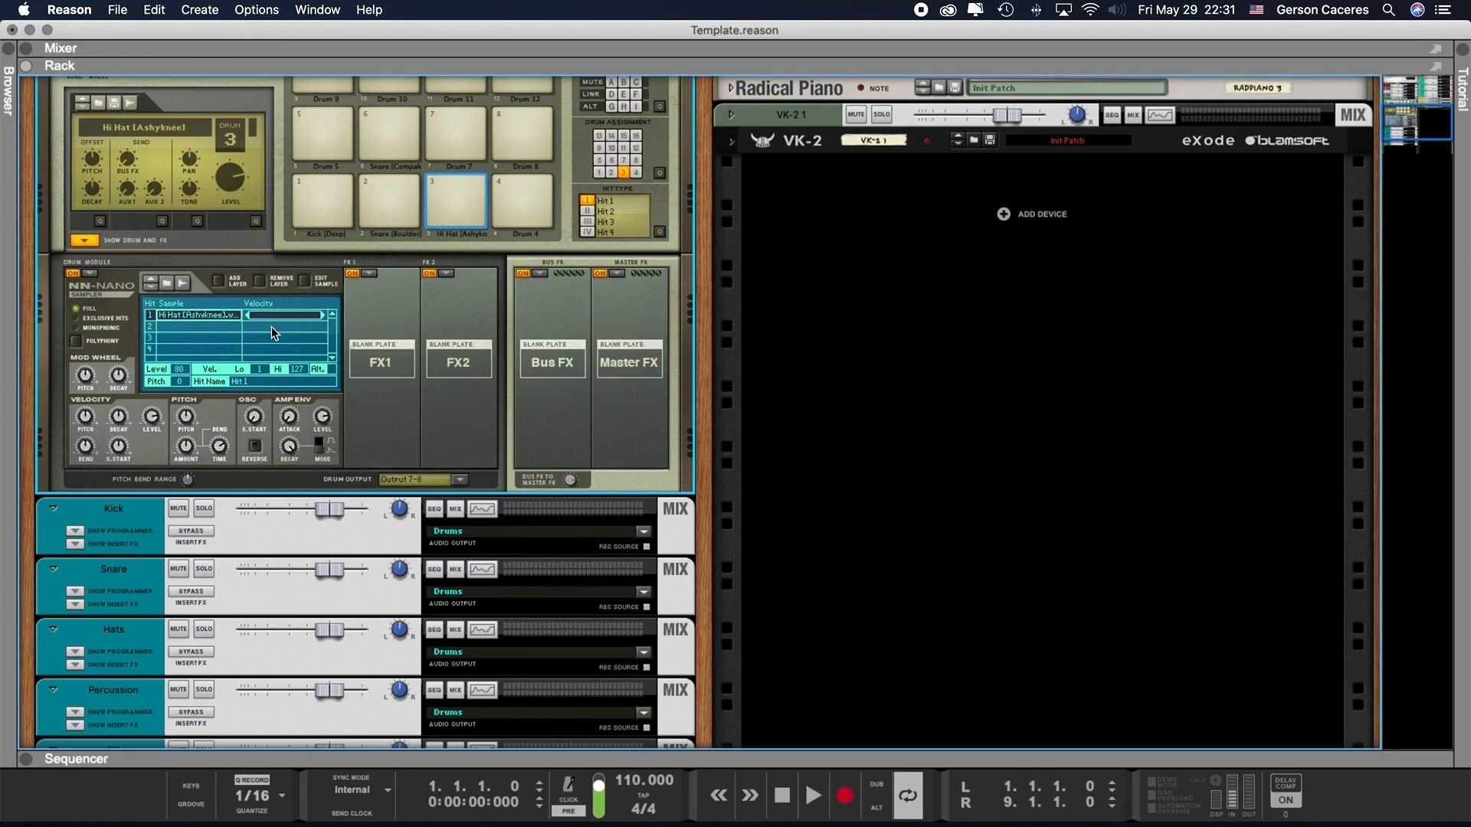
click(323, 194)
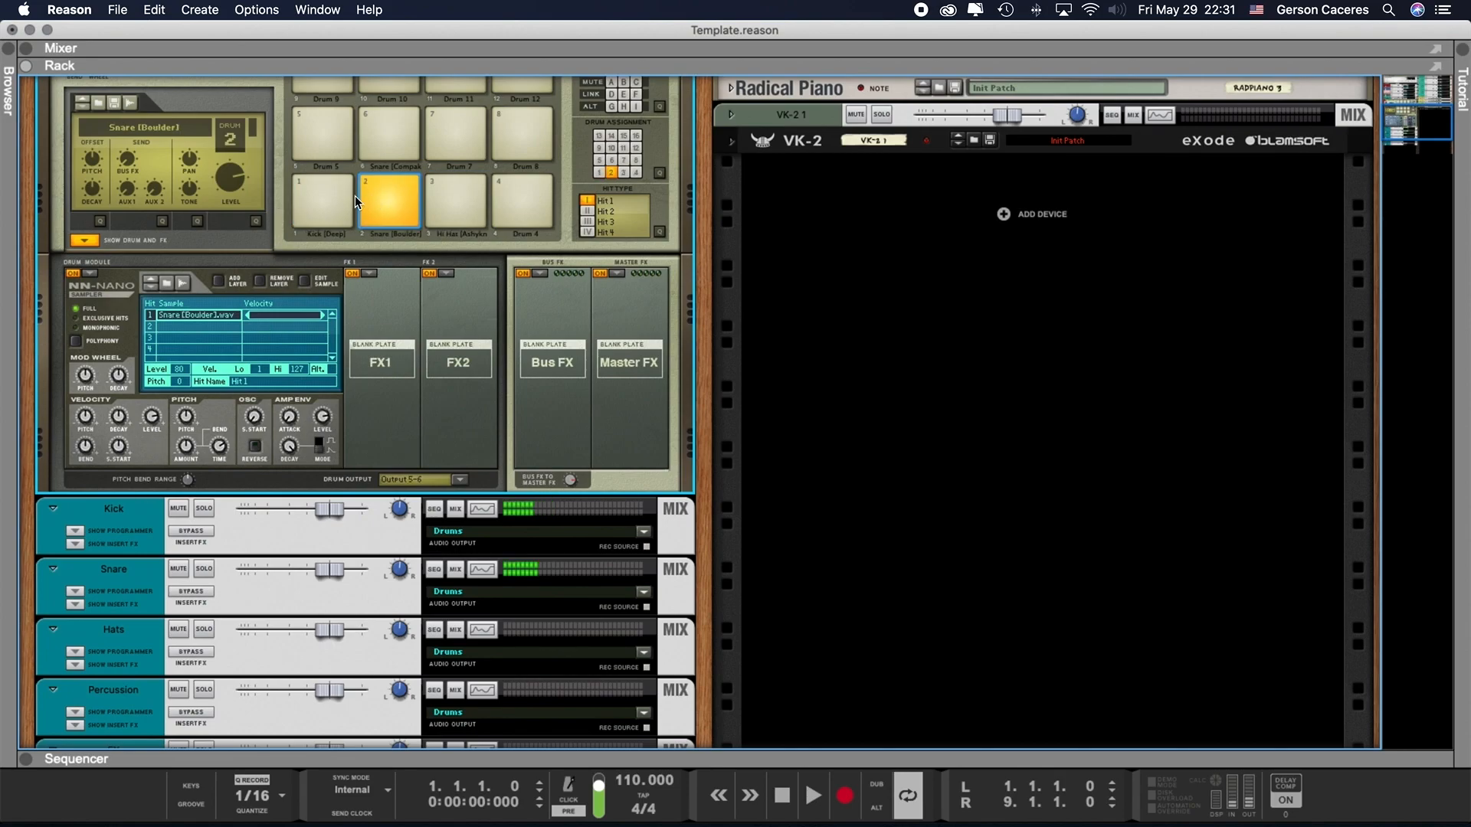
- Show the Kick channel's insert FX section, browse the effects available by manufacturer, and hide the section again
click(81, 547)
click(80, 547)
right_click(150, 570)
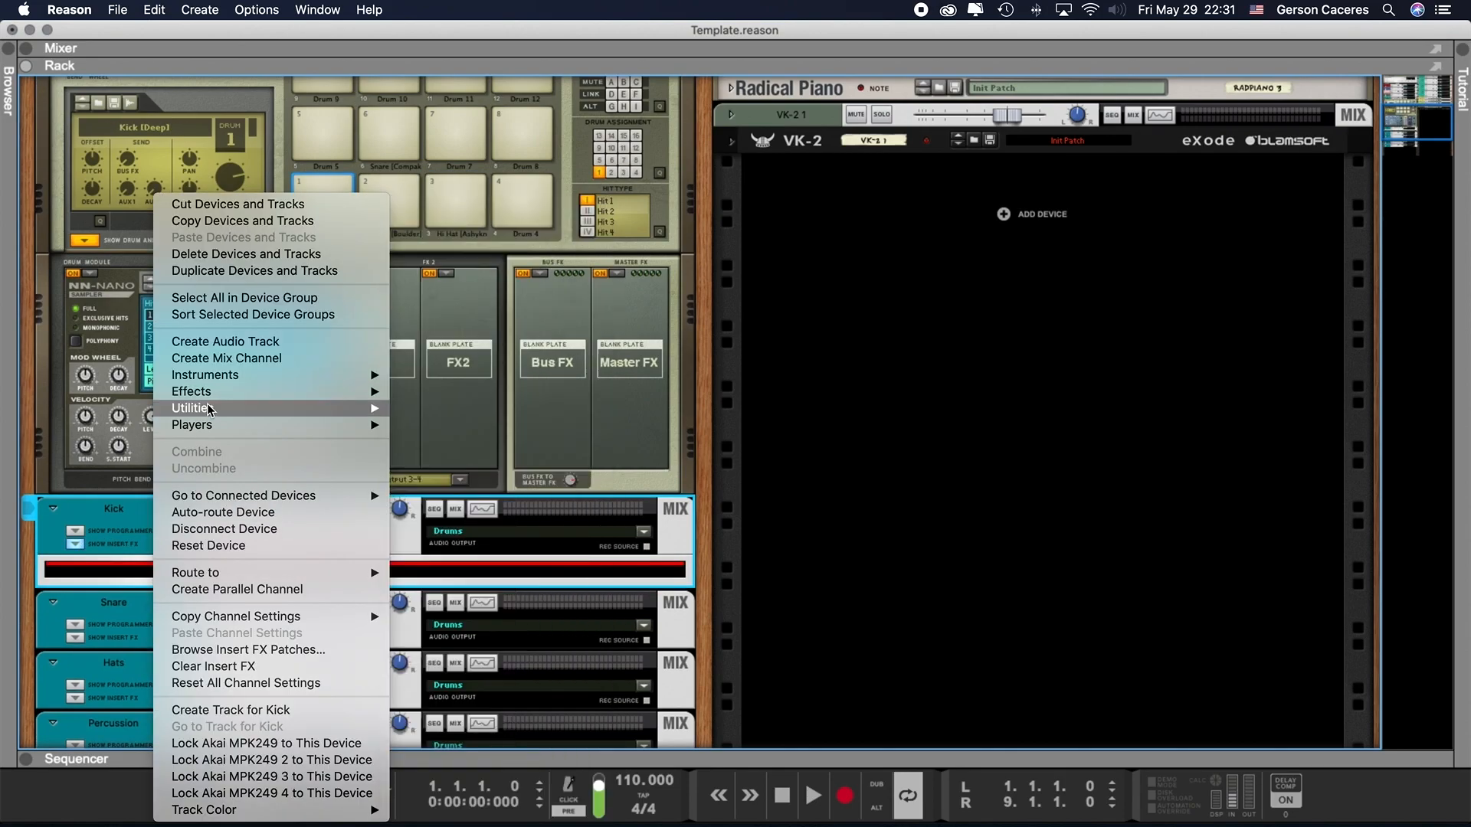
mouse_move(210, 398)
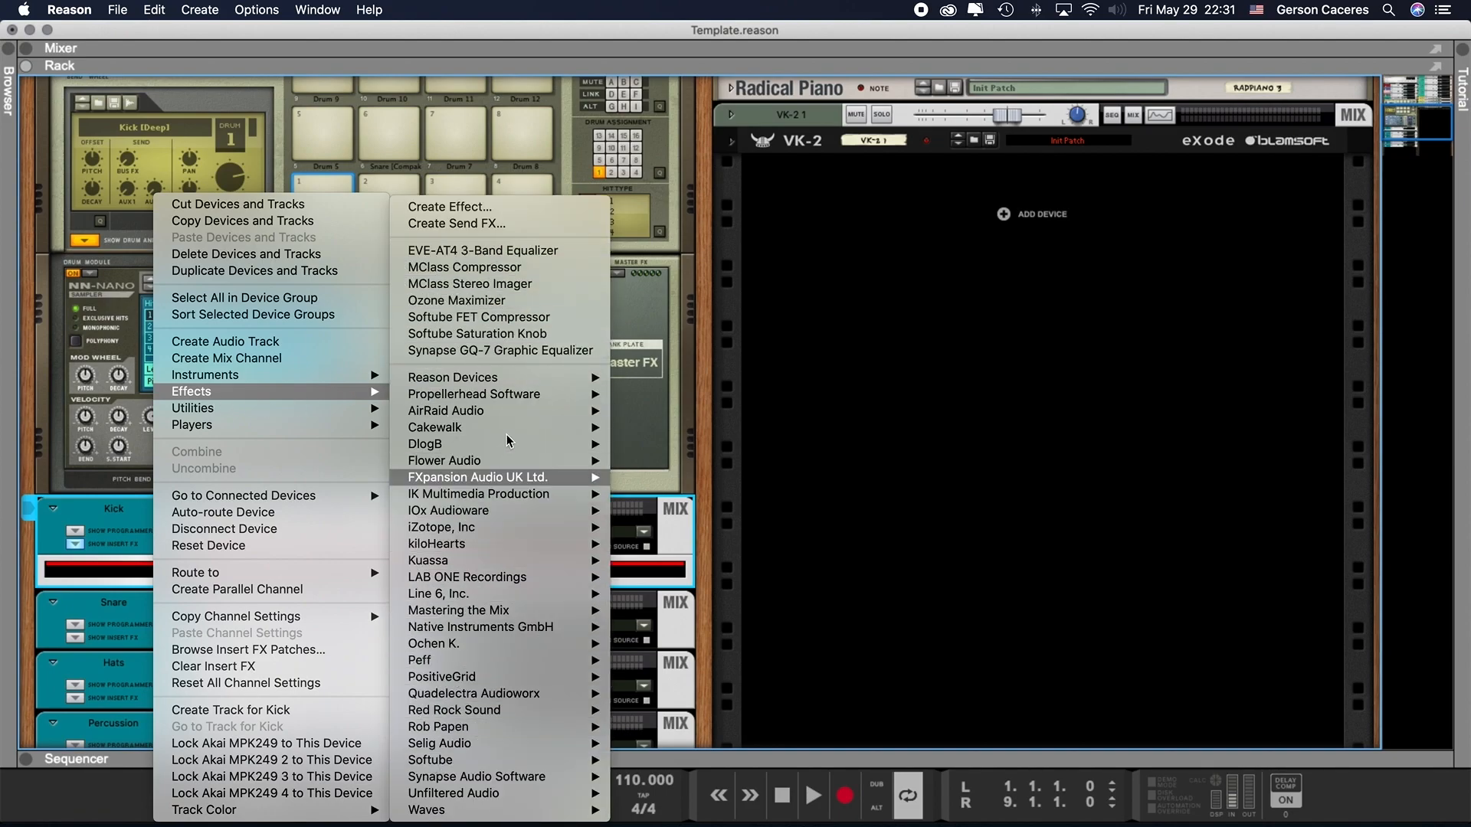
mouse_move(493, 524)
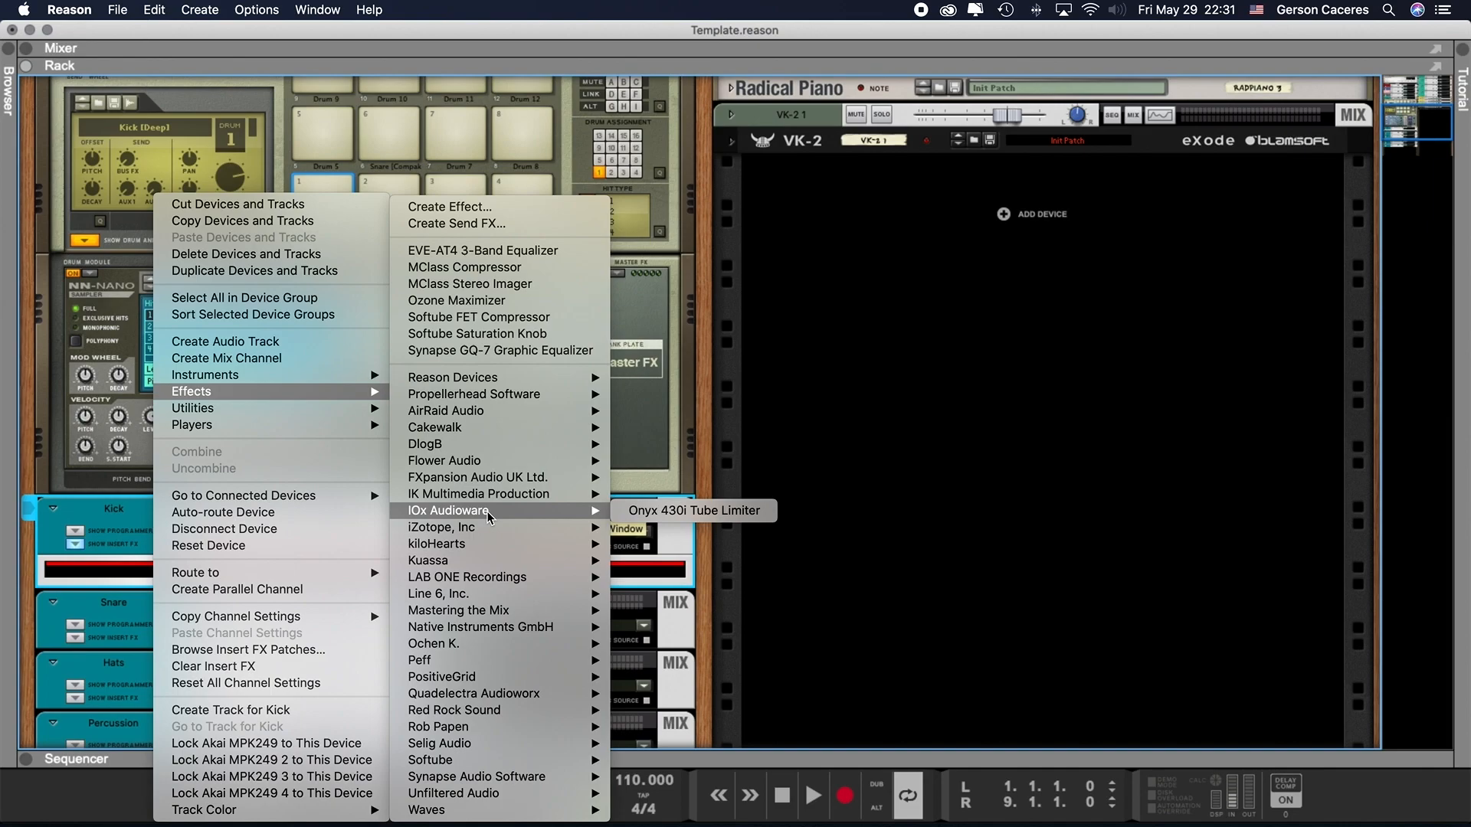
click(694, 510)
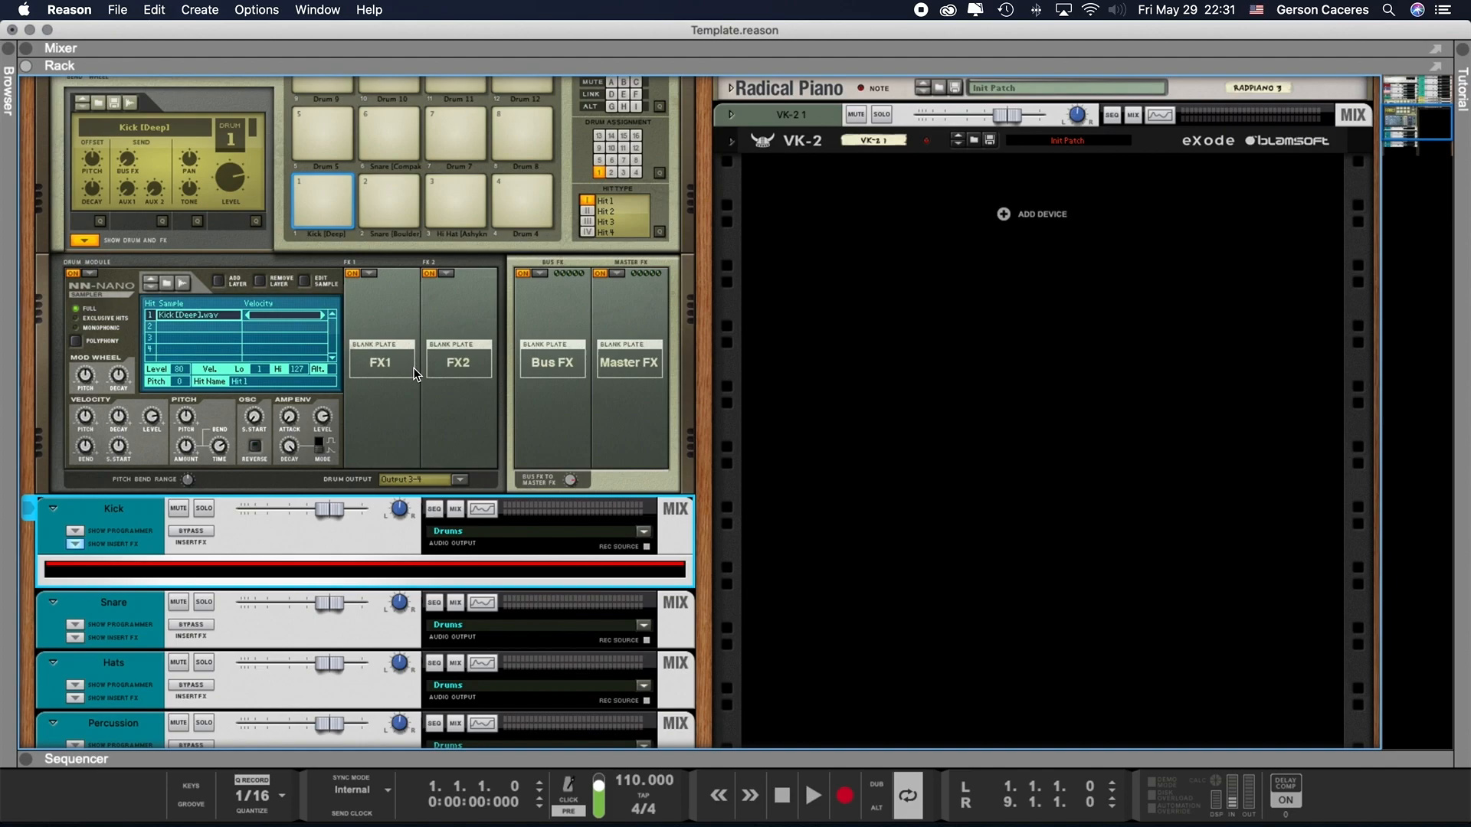
click(74, 544)
- Inspect the cables running from Kong's outputs to the Kick channel on the back of the rack, then return to the front
scroll(544, 353, up, 1)
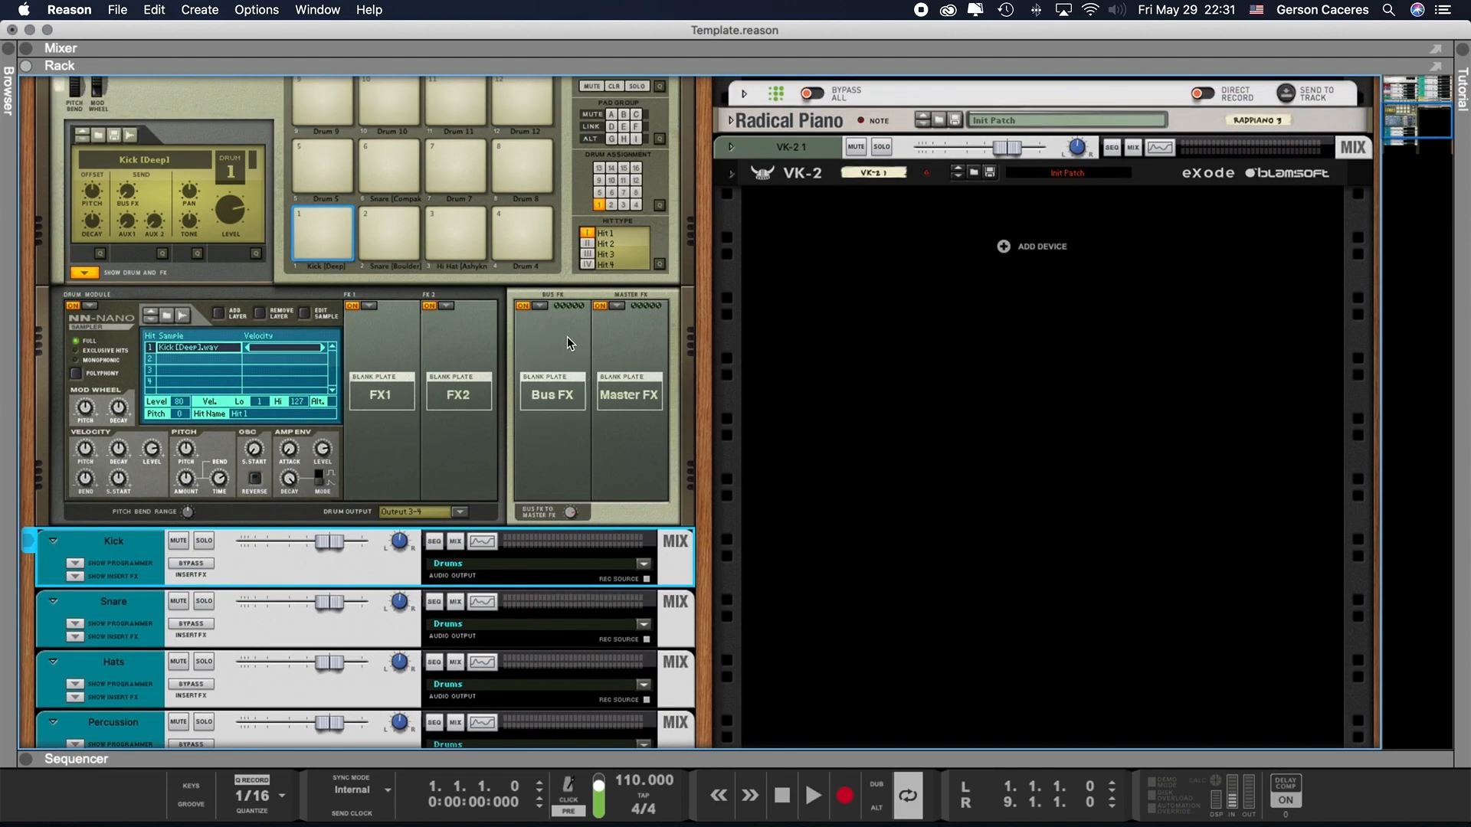
scroll(601, 418, up, 2)
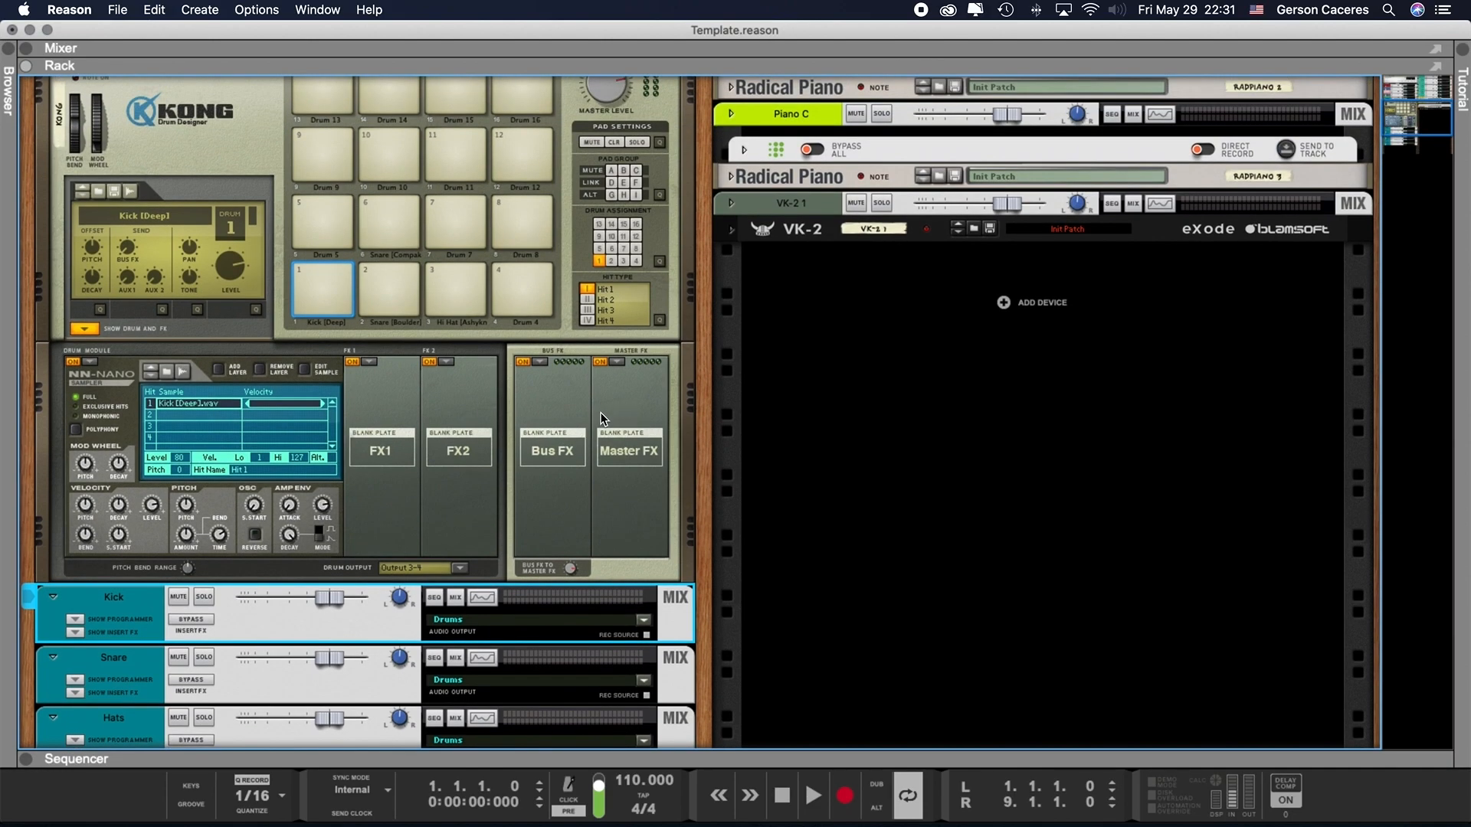
key(Tab)
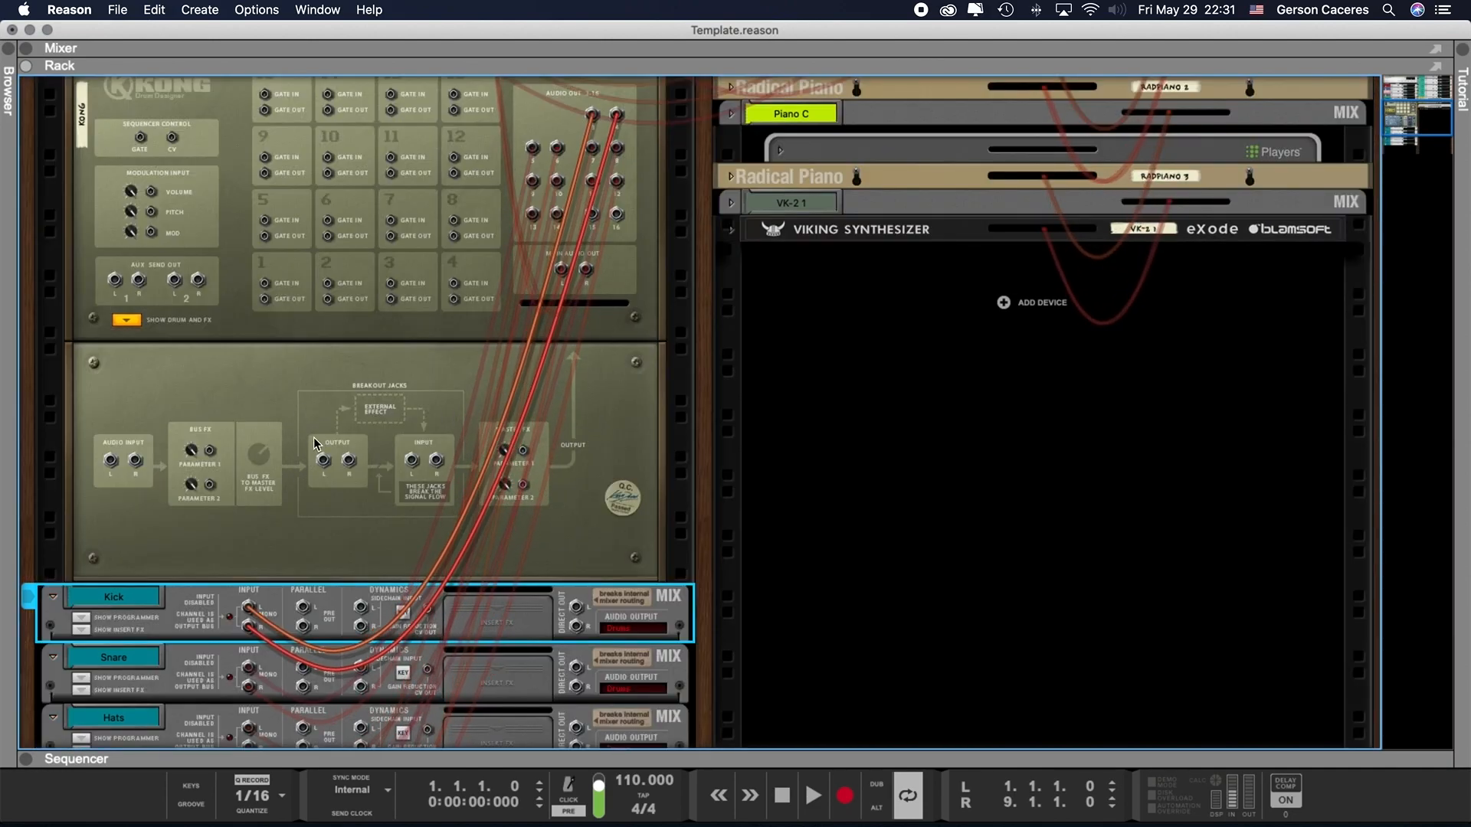
key(Tab)
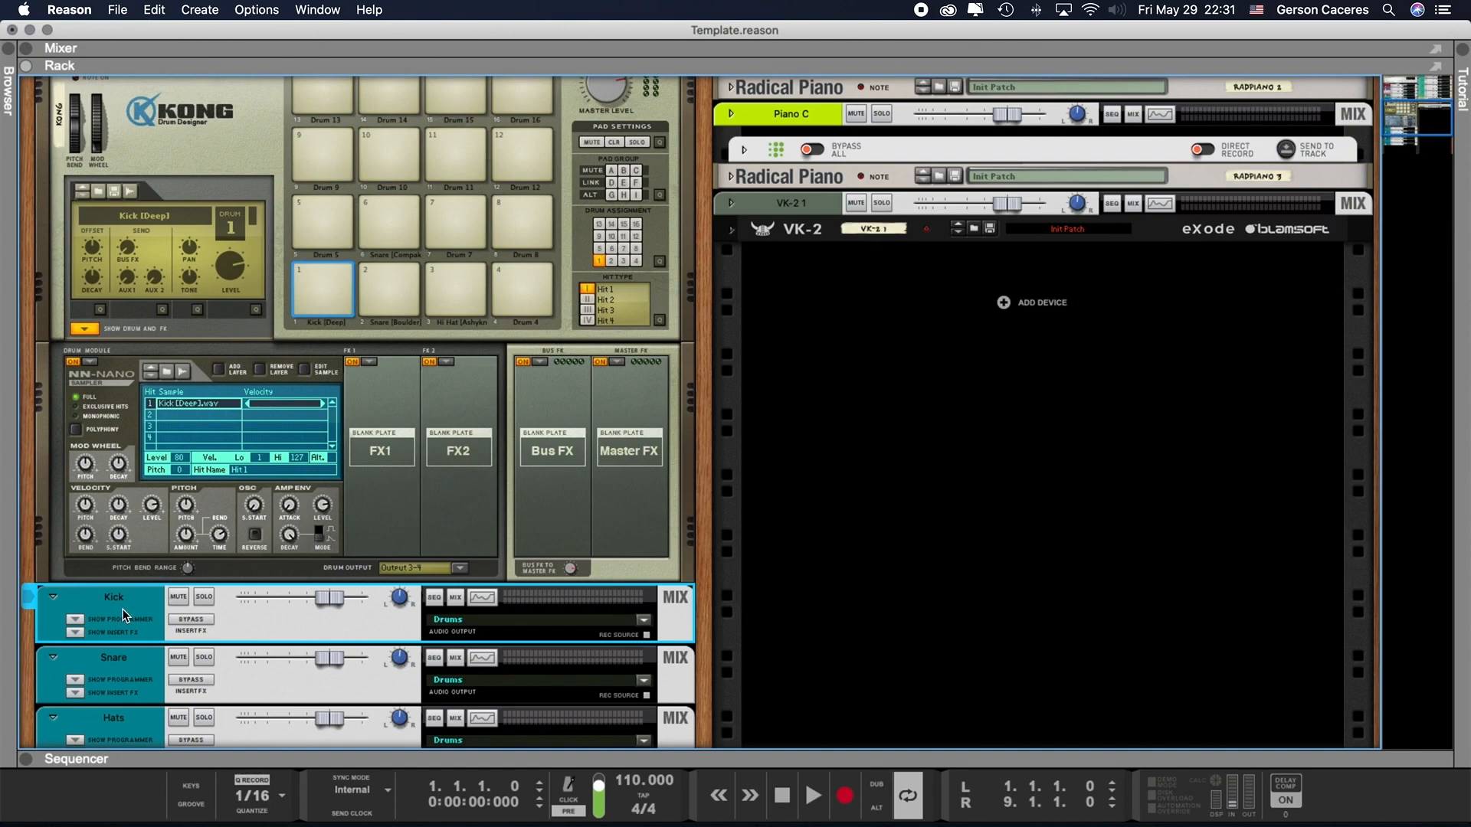
- Switch to the mixer and examine the channel strips from the input and dynamics sections down to the faders and output routing
key(F4)
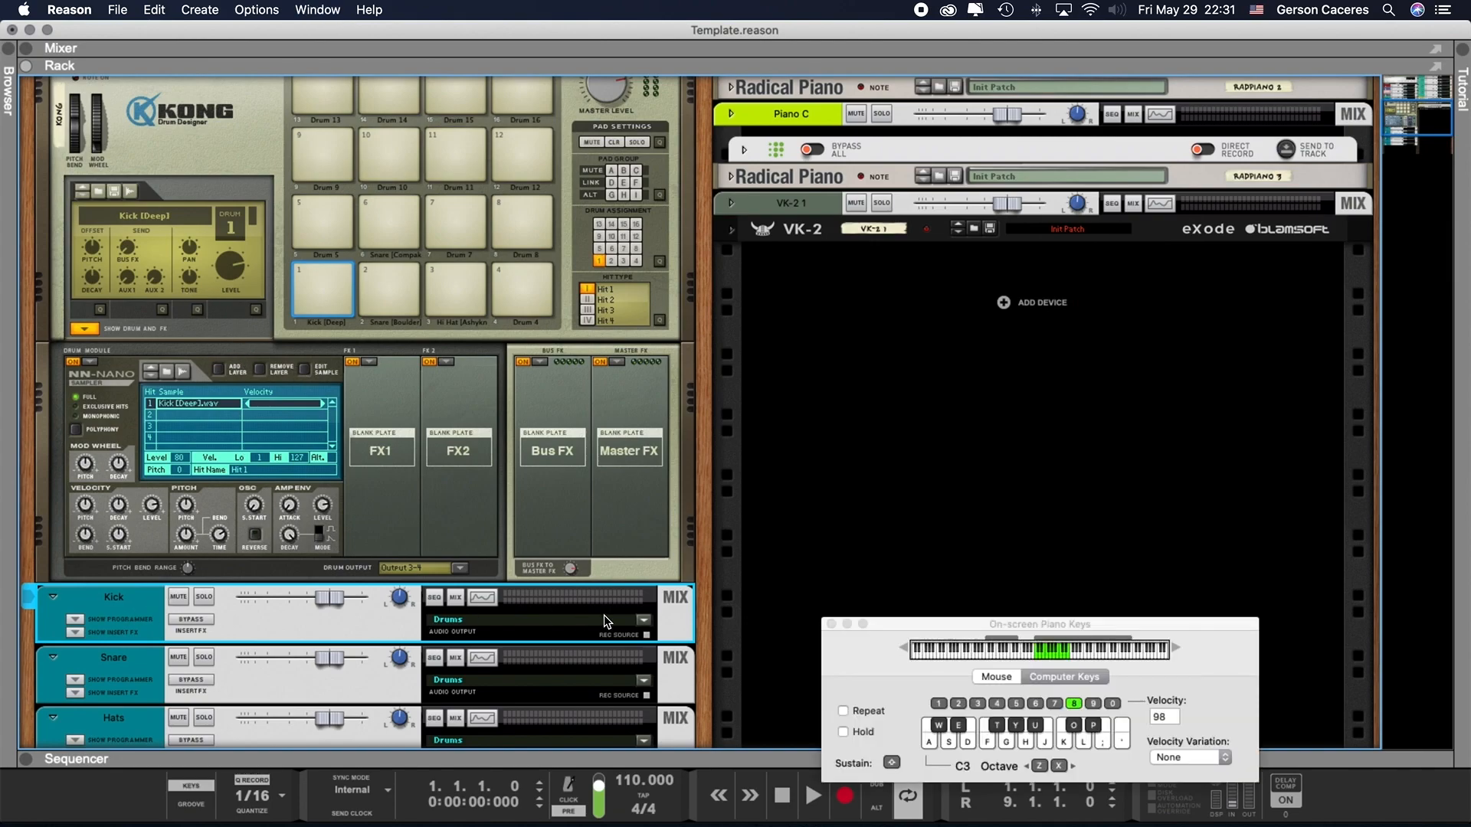
key(F4)
key(F5)
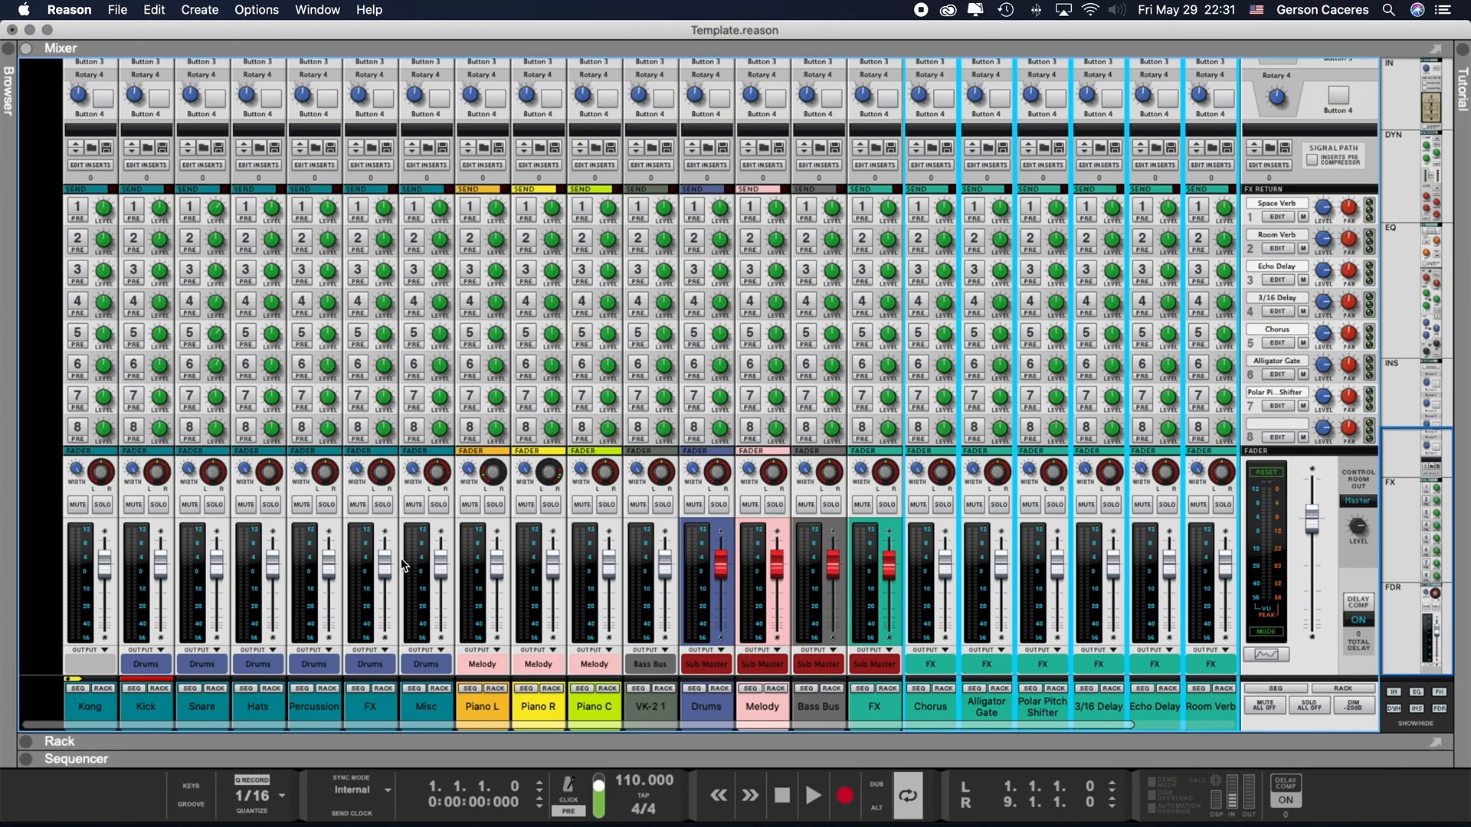
scroll(175, 360, up, 1)
scroll(174, 360, up, 10)
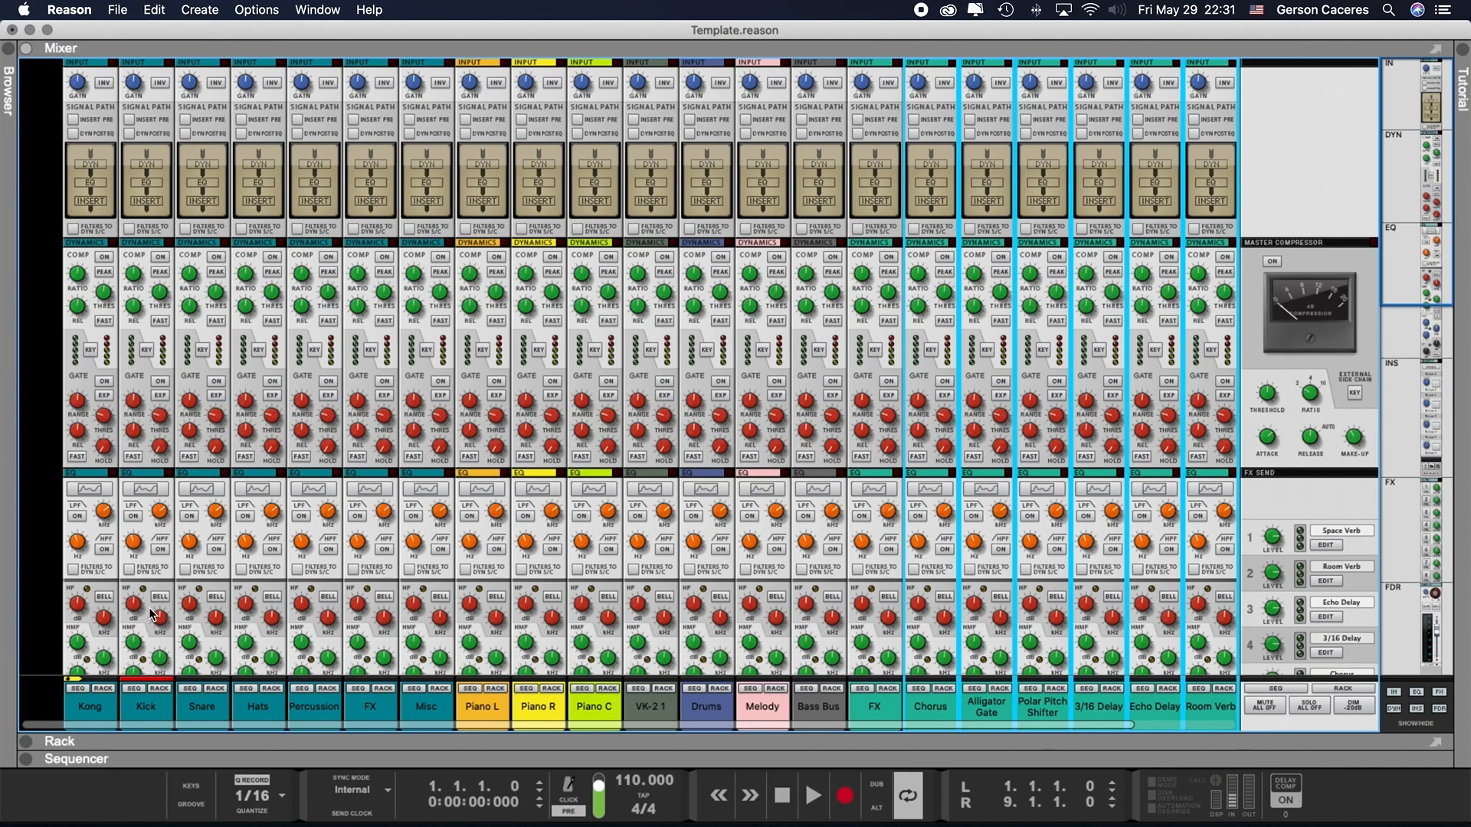
scroll(154, 613, down, 10)
scroll(151, 468, down, 2)
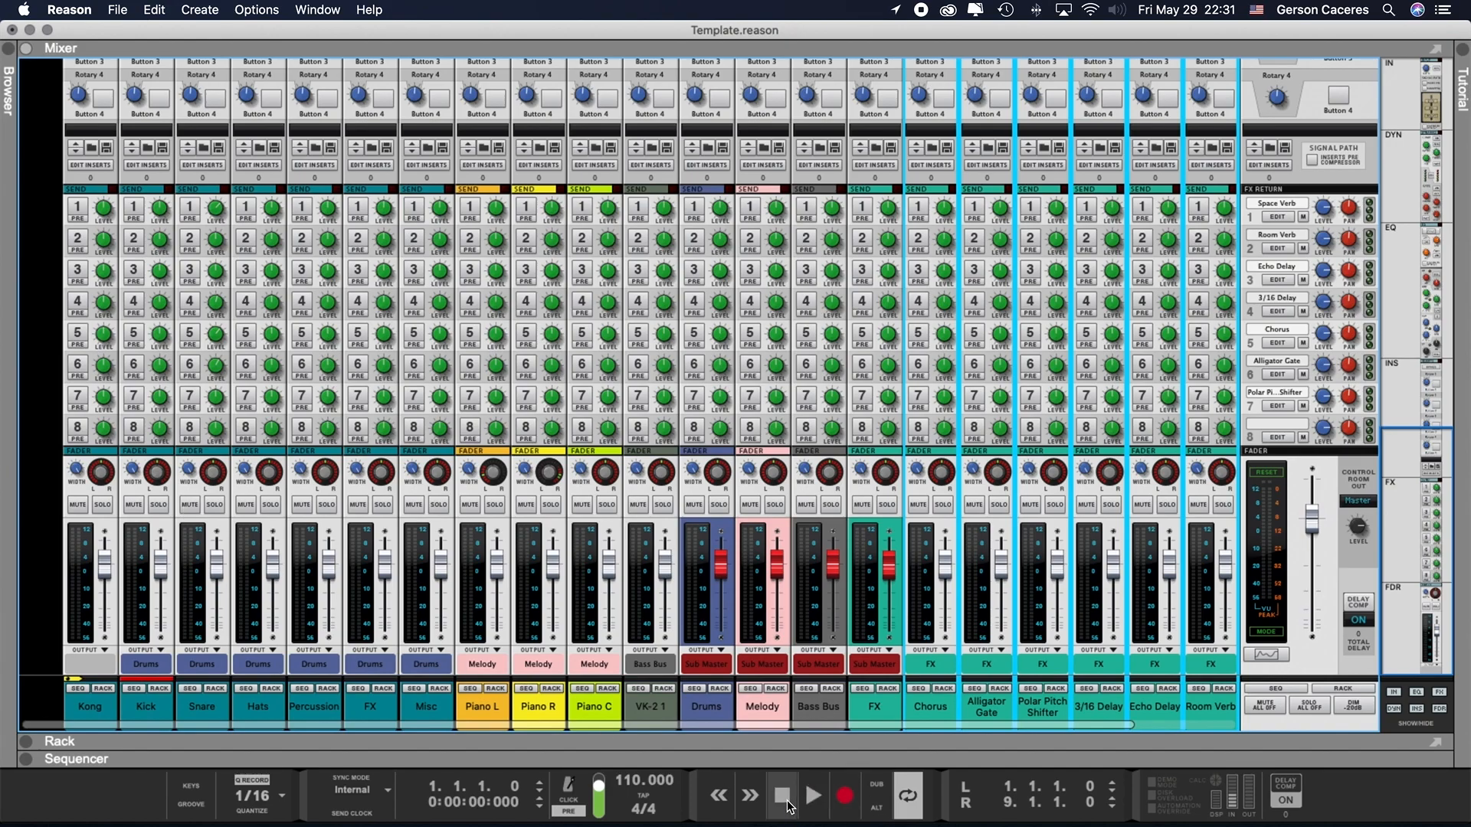
scroll(483, 679, up, 1)
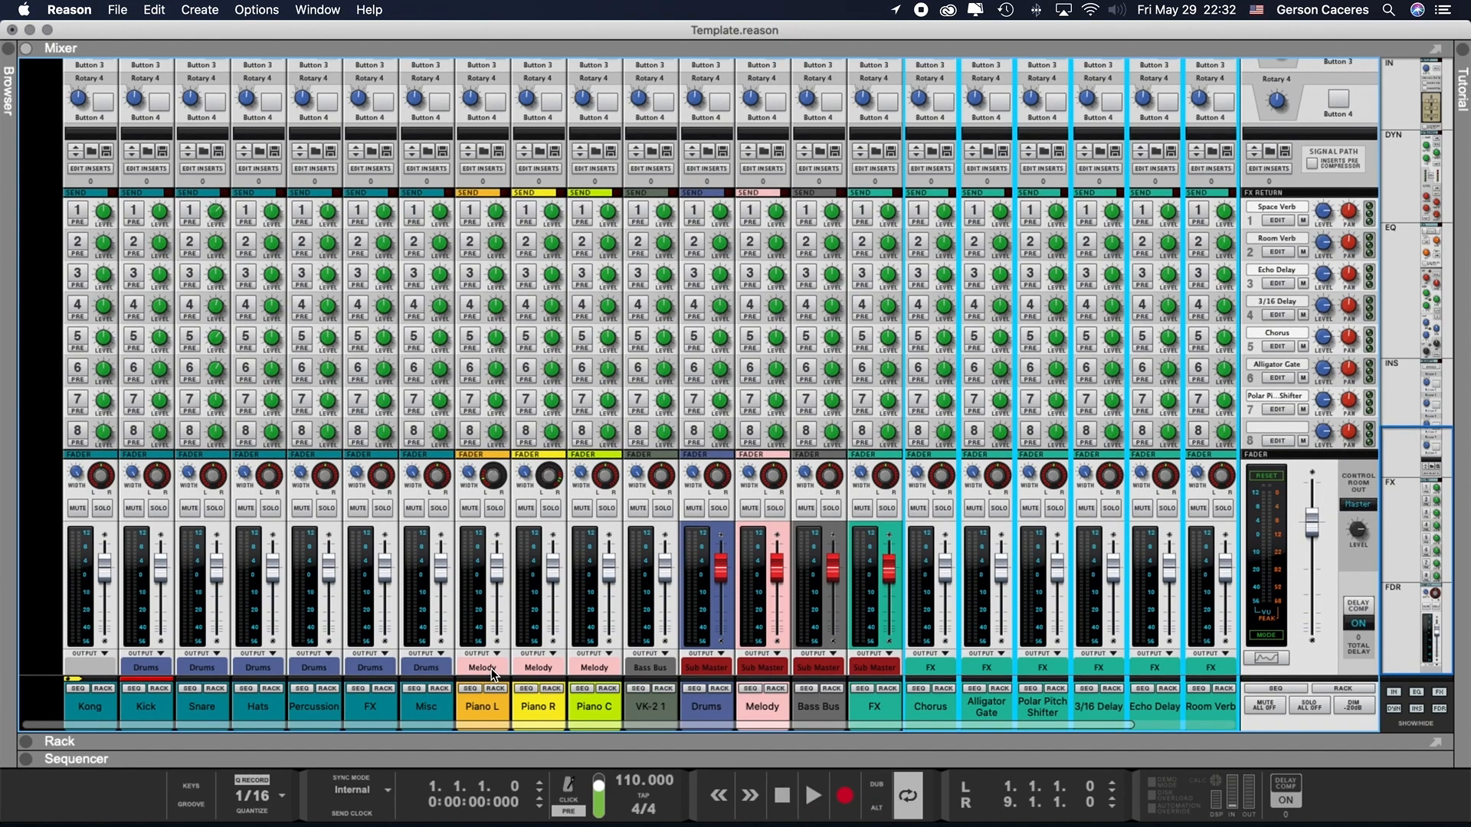
scroll(491, 674, down, 1)
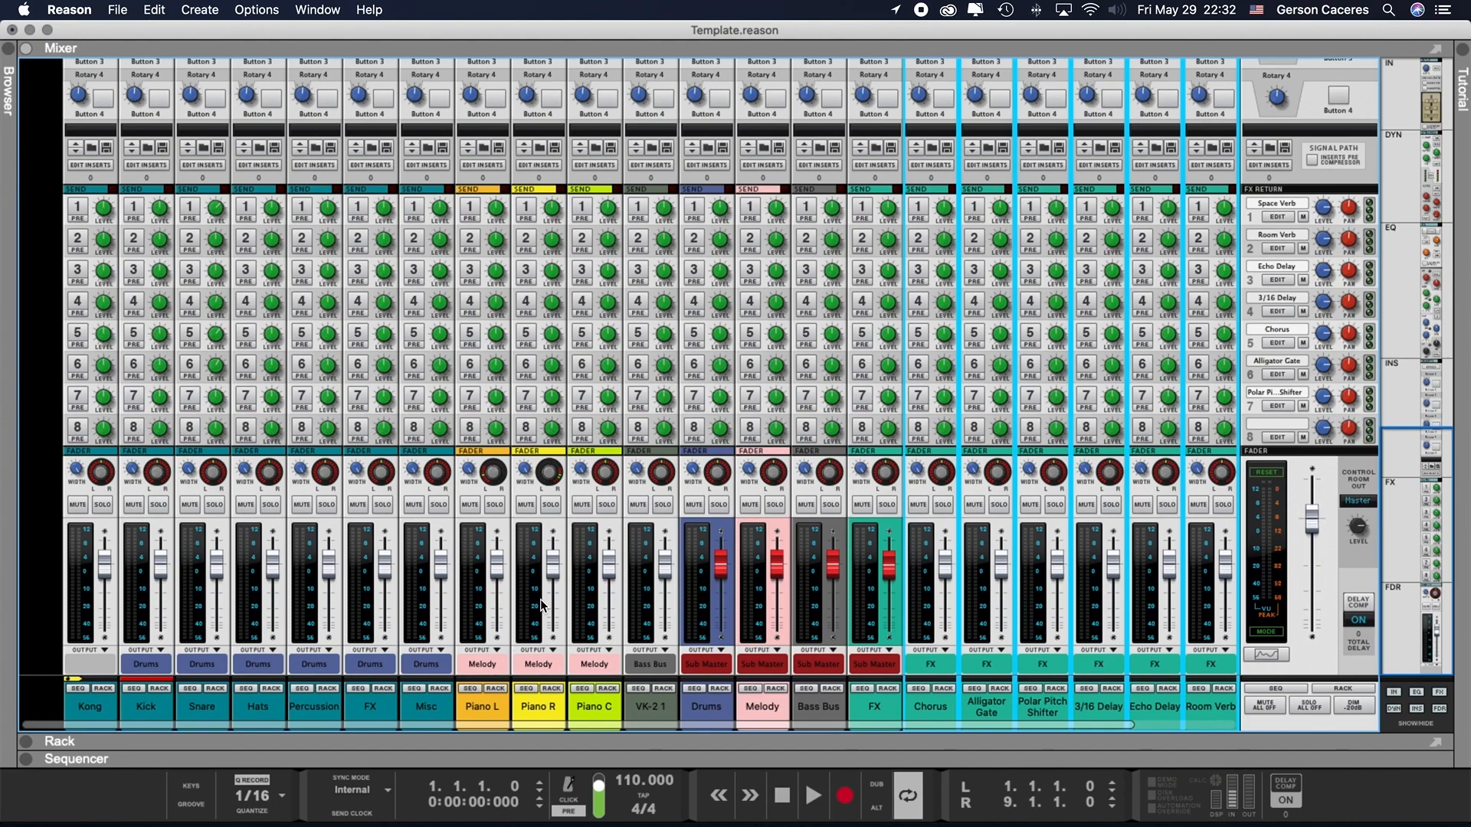
- Select the Piano L through VK-2 1 channels, and after them the Drums, Melody, Bass Bus and FX bus channels
click(546, 705)
click(595, 706)
click(507, 705)
shift+click(655, 703)
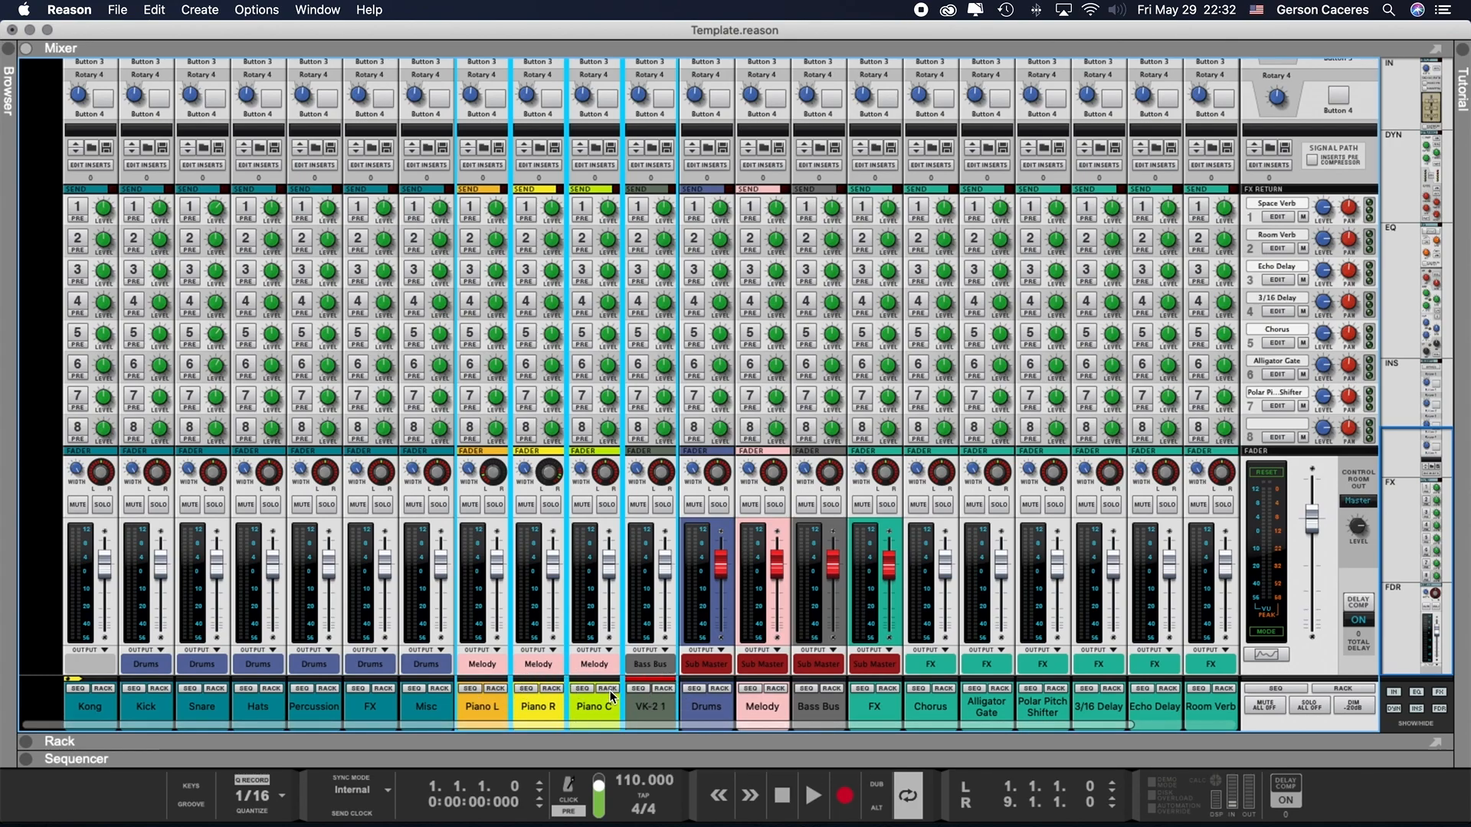
click(707, 707)
shift+click(872, 705)
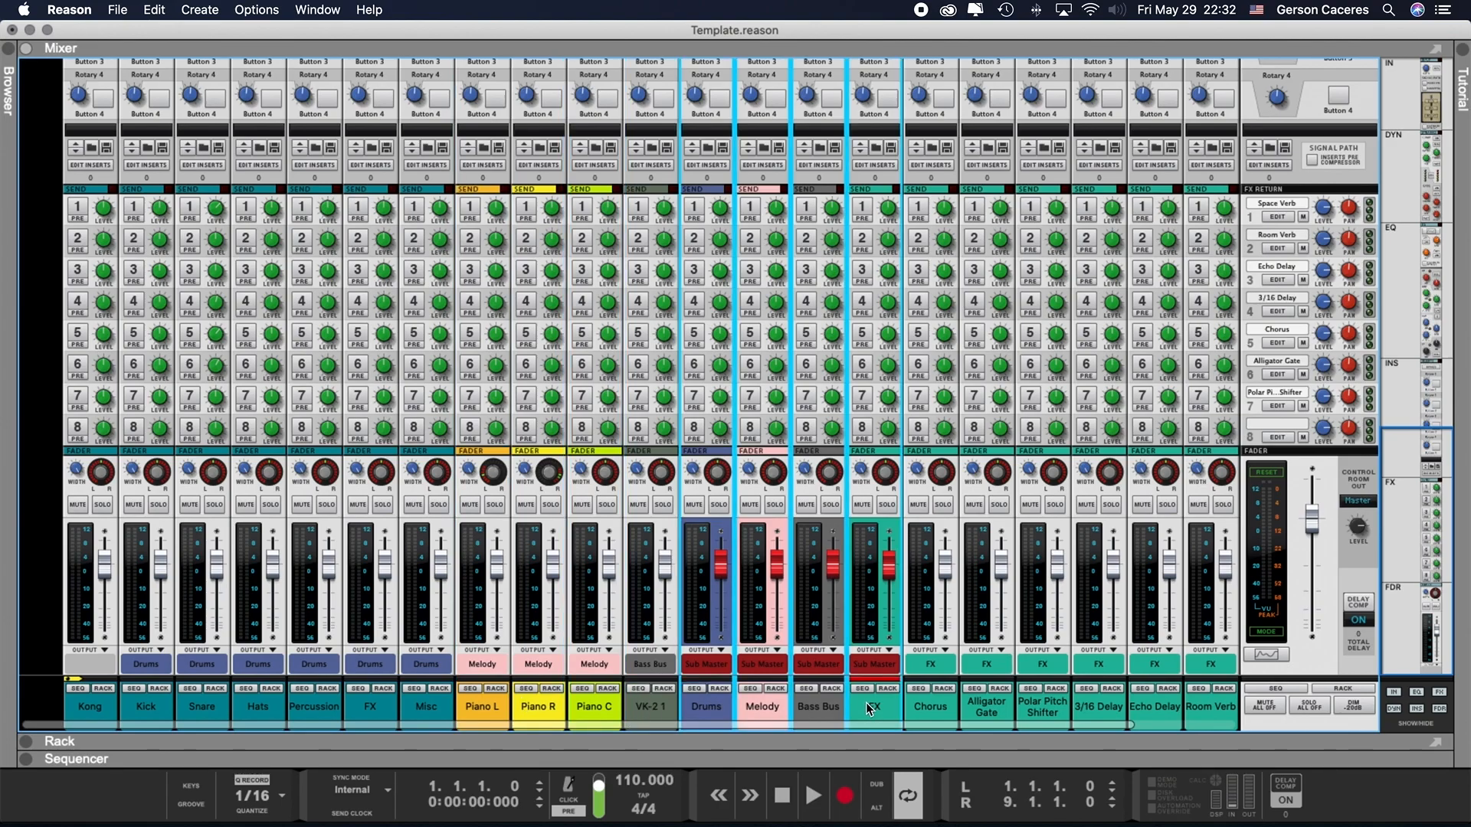
- Compare the Drums bus channel with the Kick through Misc channels that feed it
click(719, 710)
click(163, 700)
shift+click(403, 706)
click(714, 705)
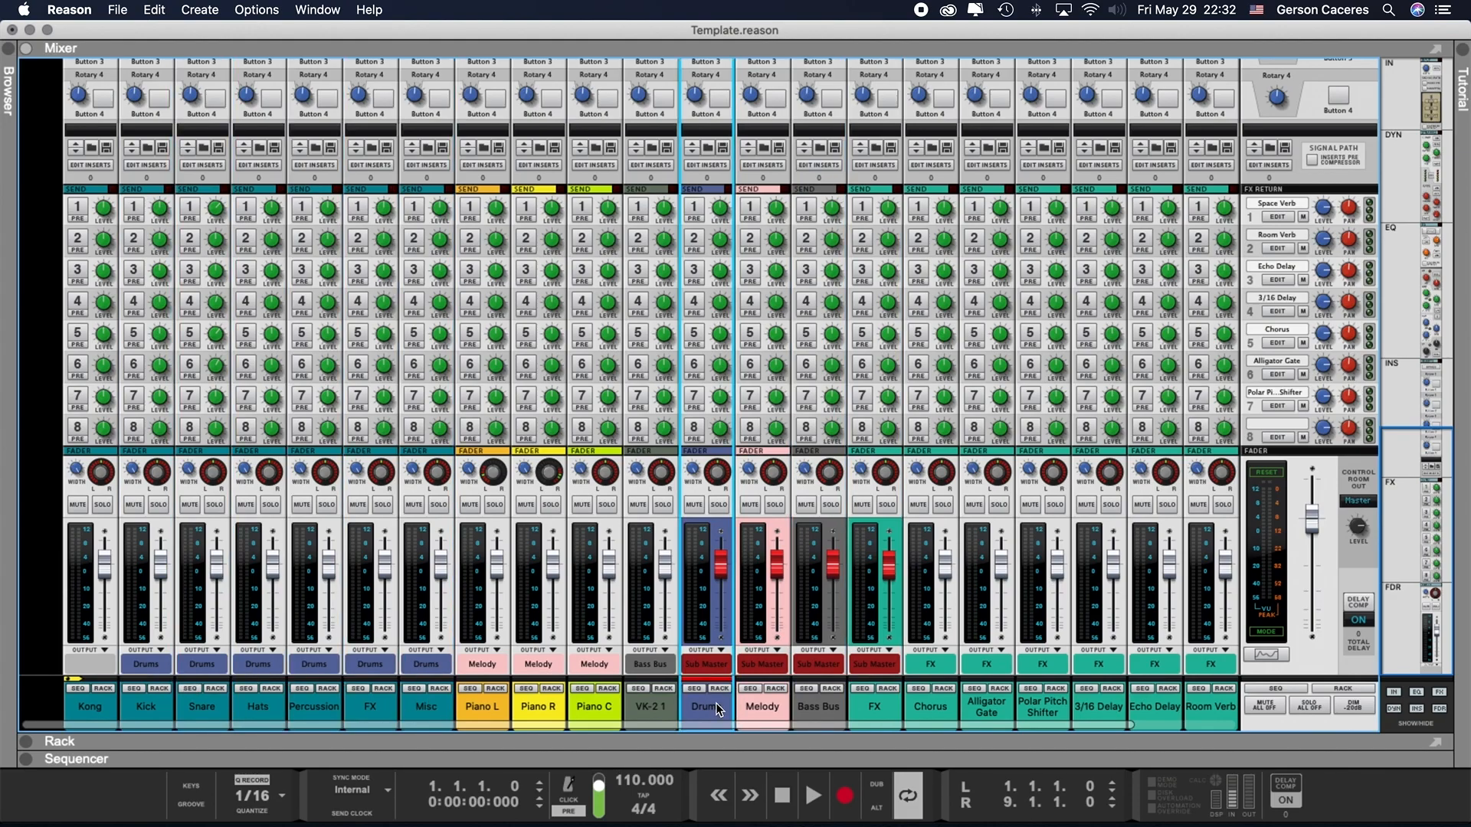
- Select the Kick through Misc channels together and route their outputs to the Master Section
click(155, 696)
shift+click(422, 704)
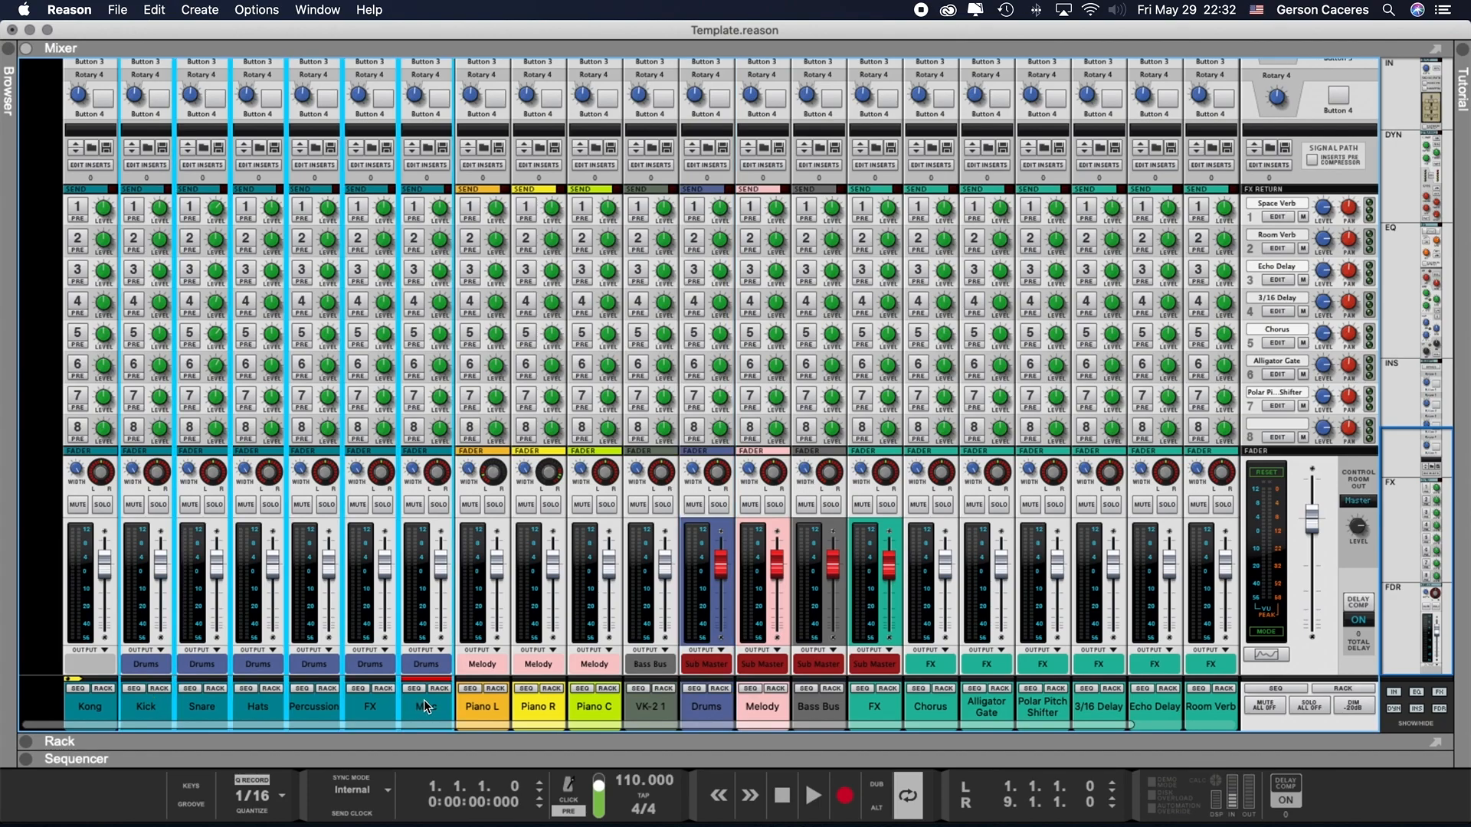
click(354, 702)
click(146, 705)
shift+click(416, 689)
click(420, 665)
click(139, 663)
click(140, 663)
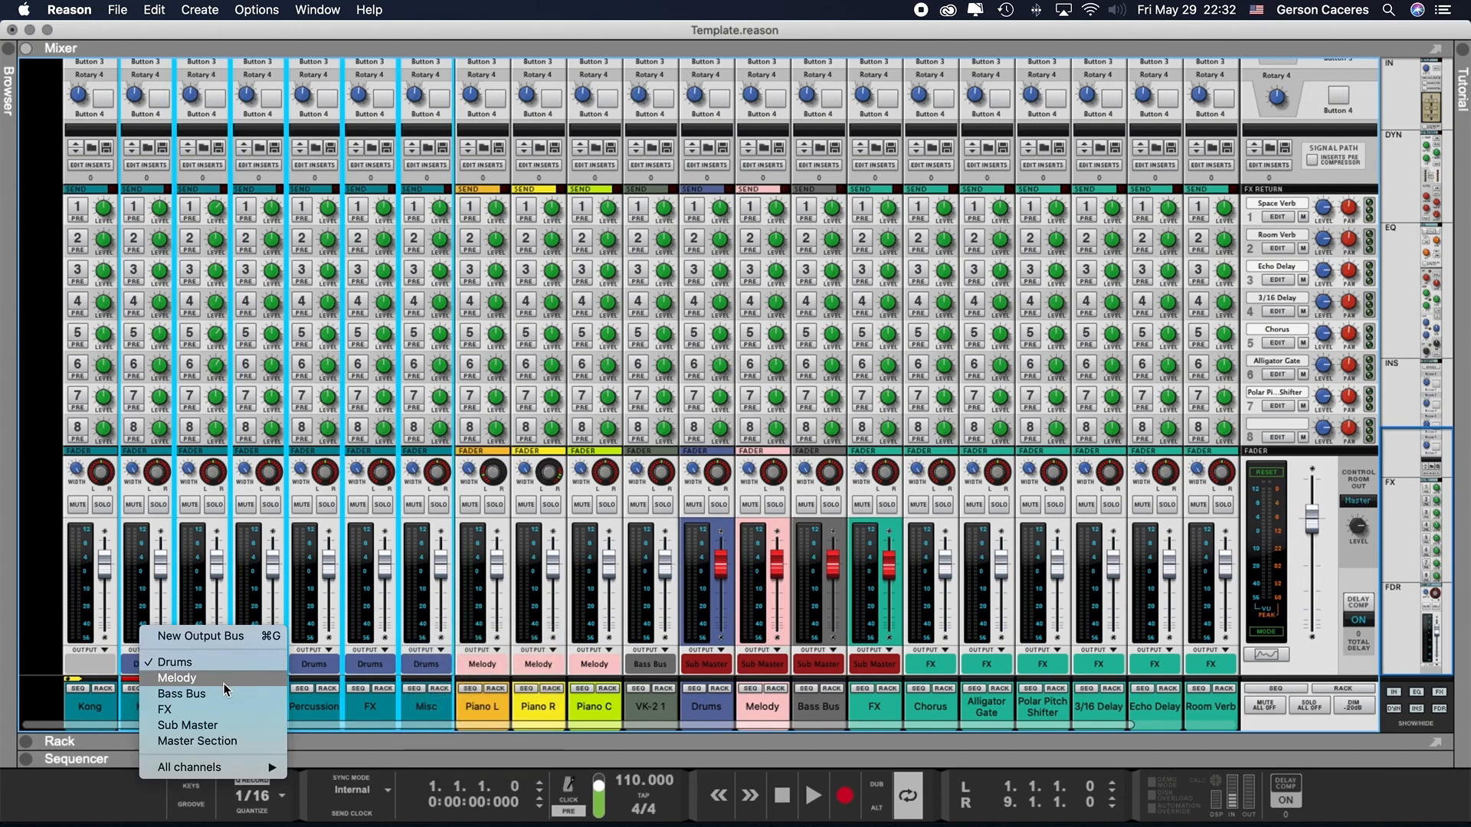
click(212, 742)
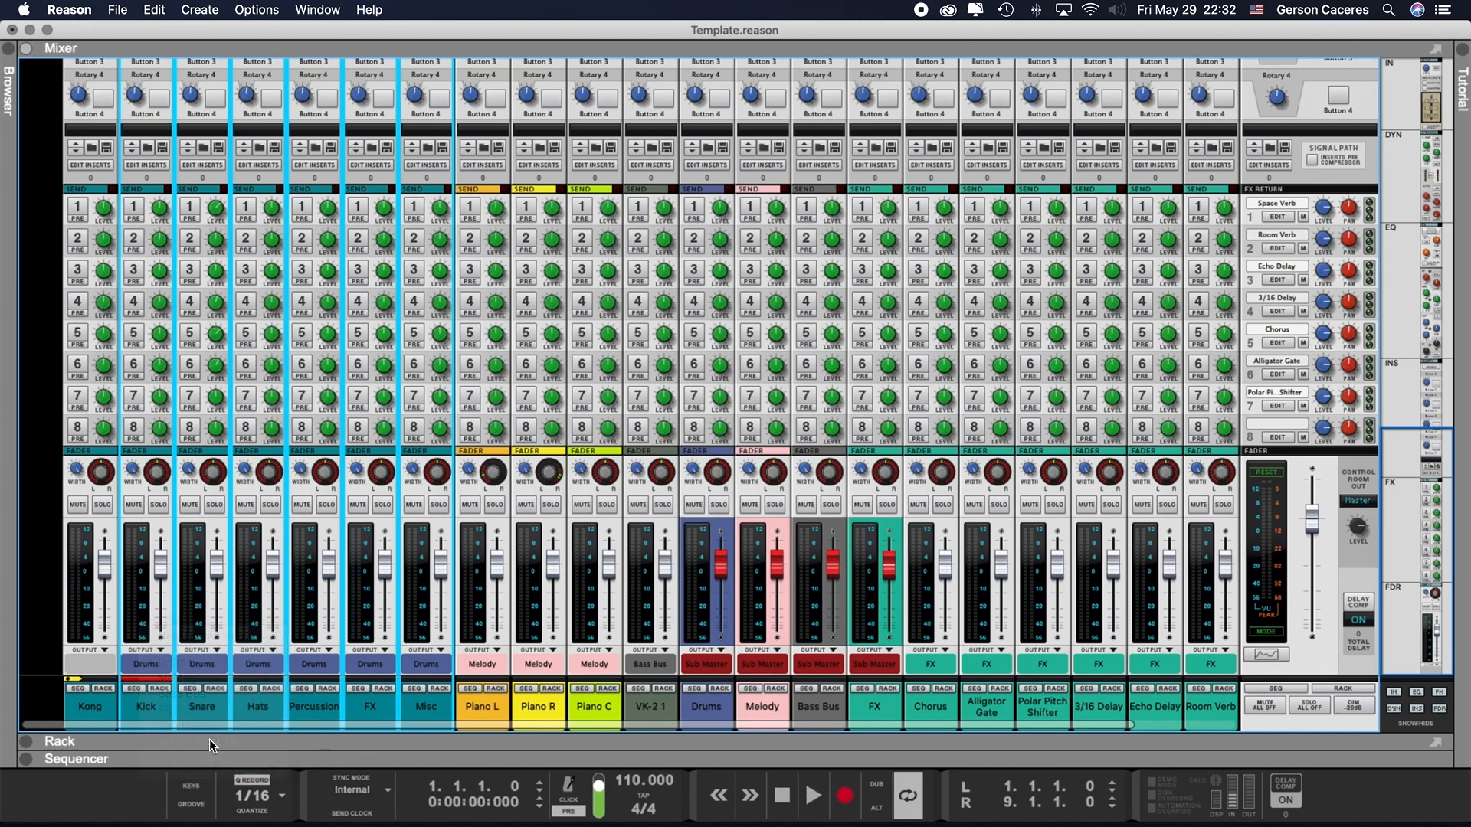
- Route the outputs of the selected Kick through Misc channels to the Melody bus
click(154, 661)
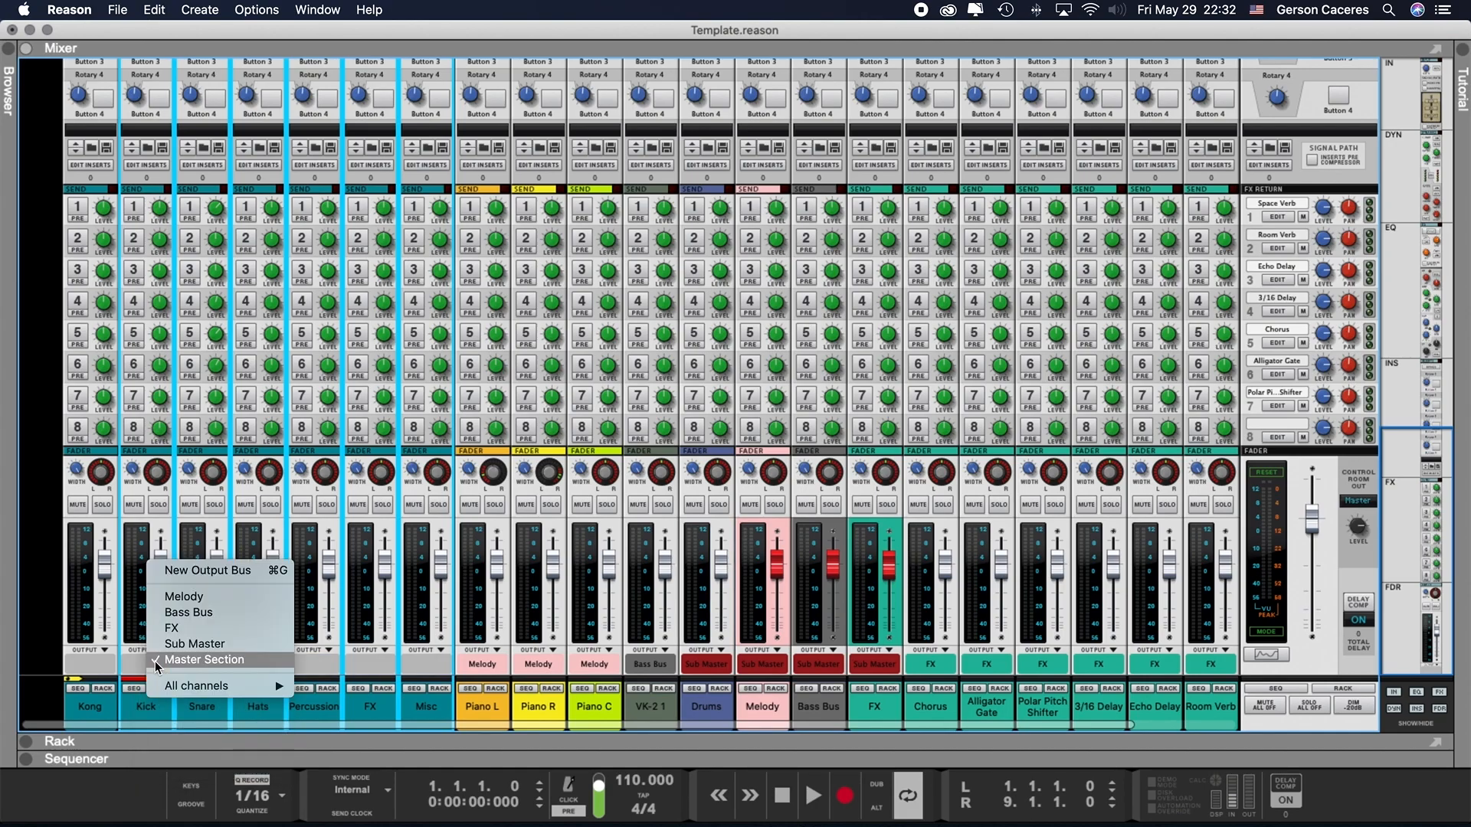
mouse_move(191, 686)
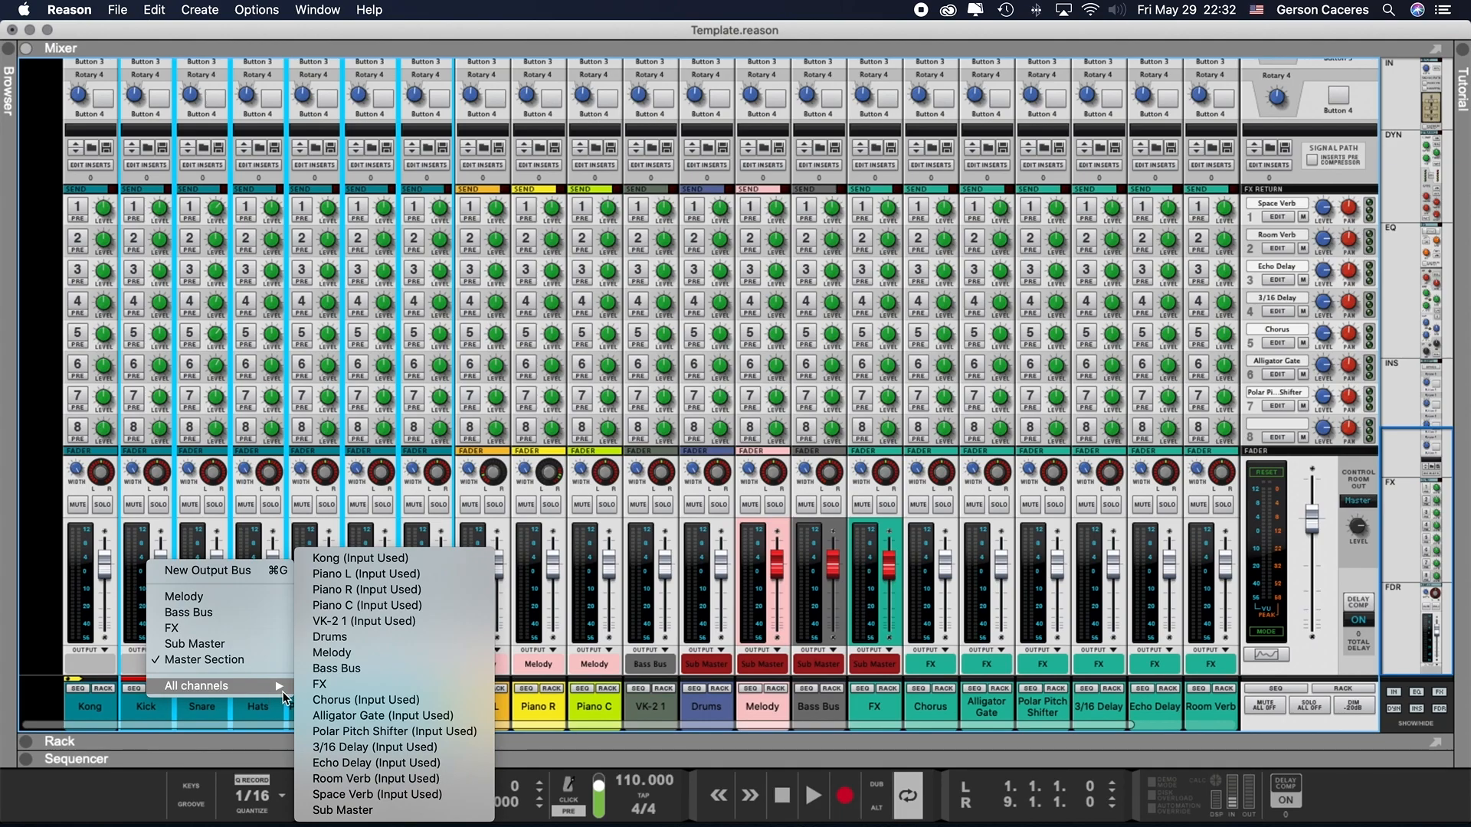
click(363, 649)
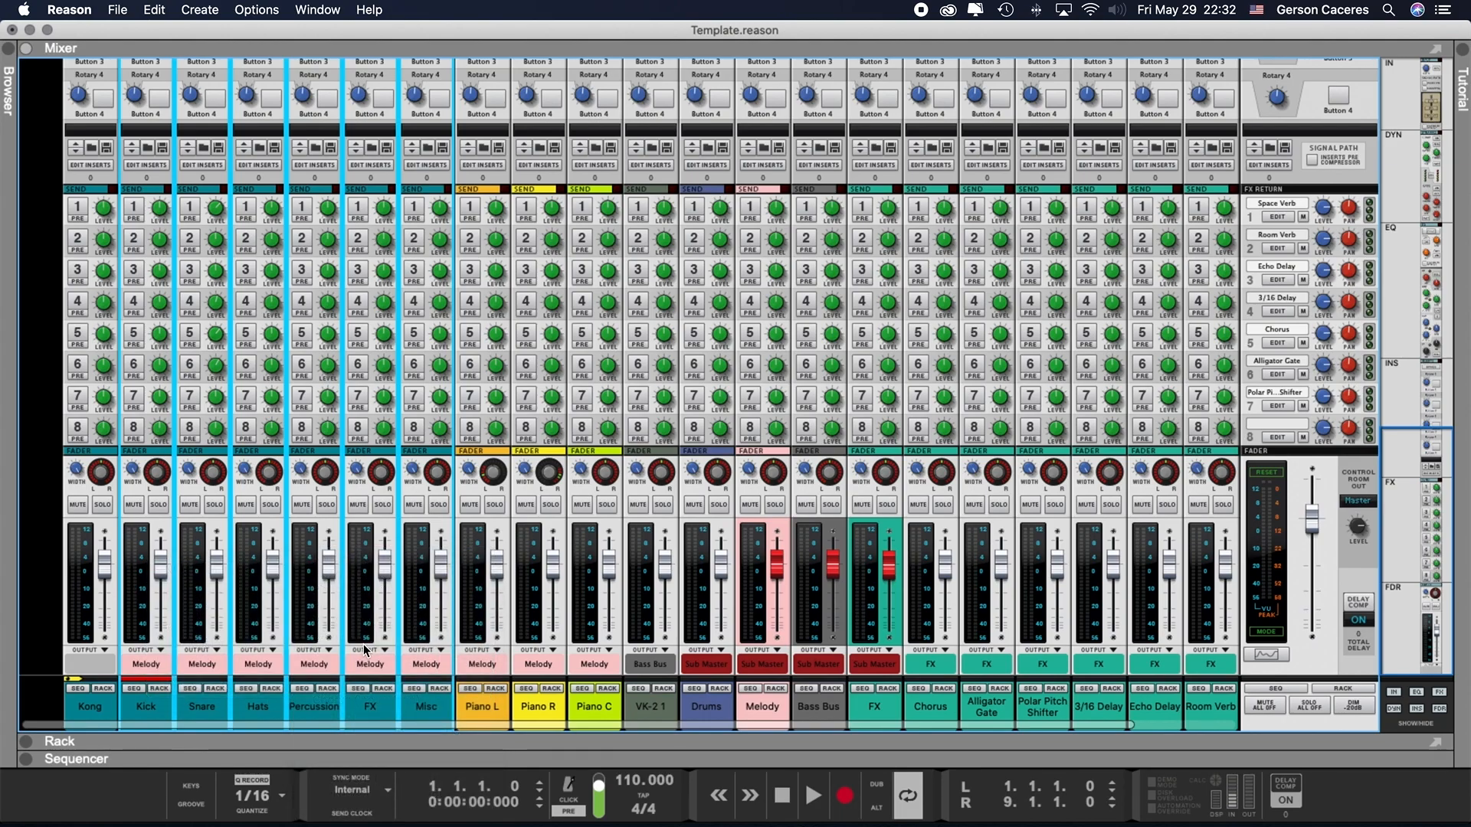
- Route the outputs of the selected Kick through Misc channels to the Drums bus
click(145, 664)
mouse_move(229, 751)
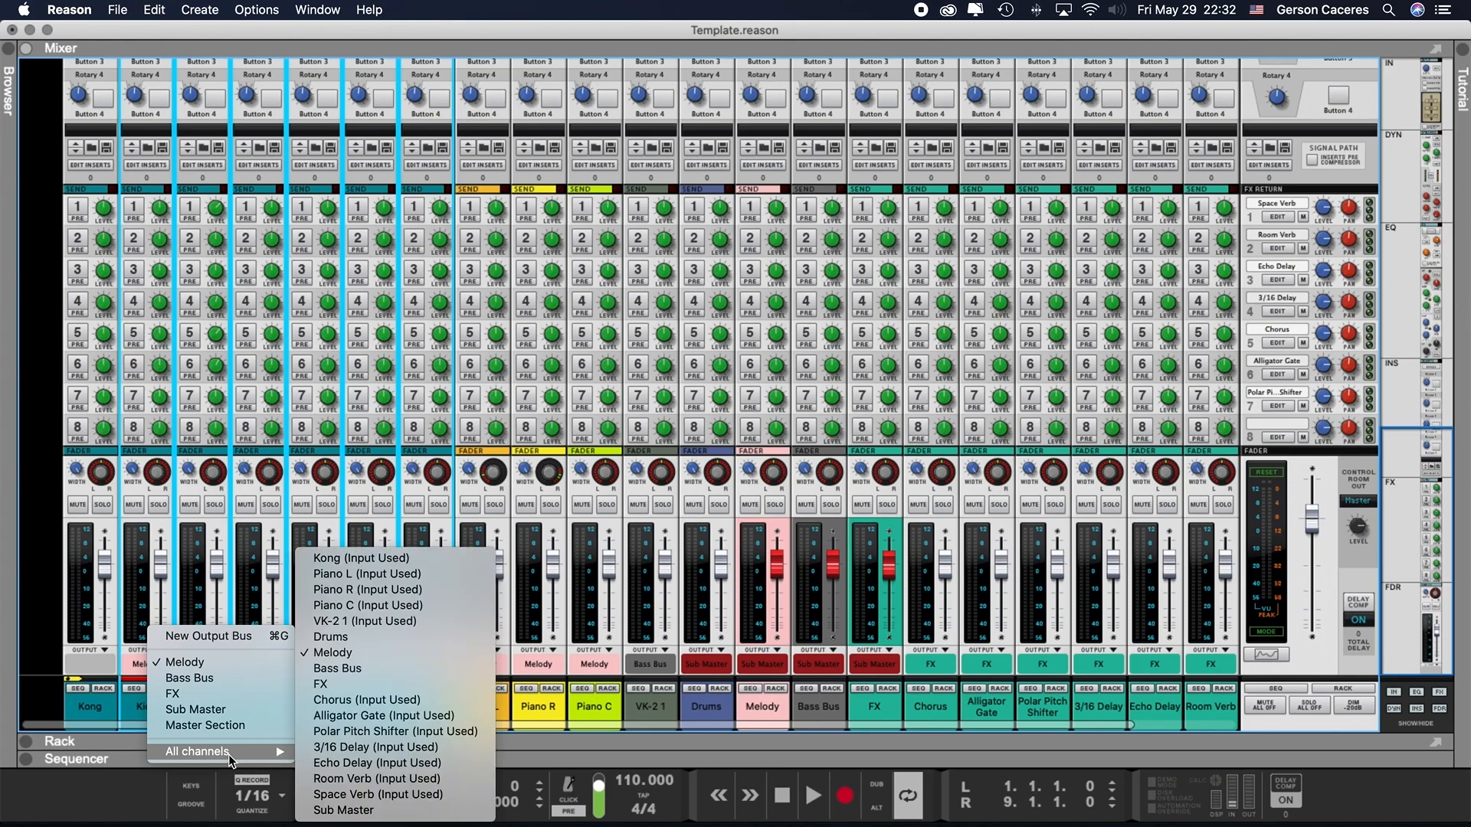
click(390, 638)
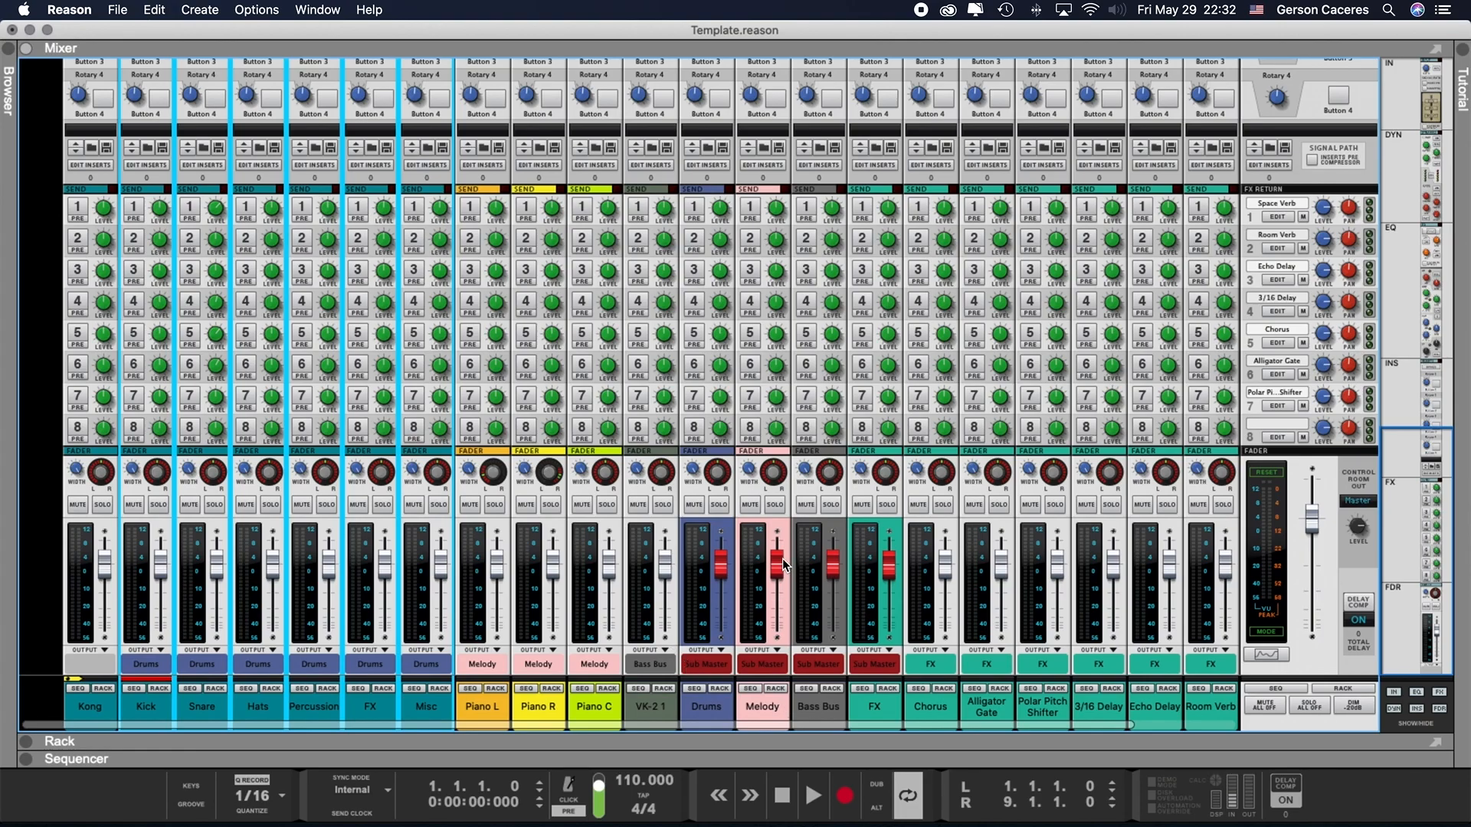
- Select the Piano L, Piano R and Piano C channels together and route their outputs to the Master Section
click(482, 712)
shift+click(604, 706)
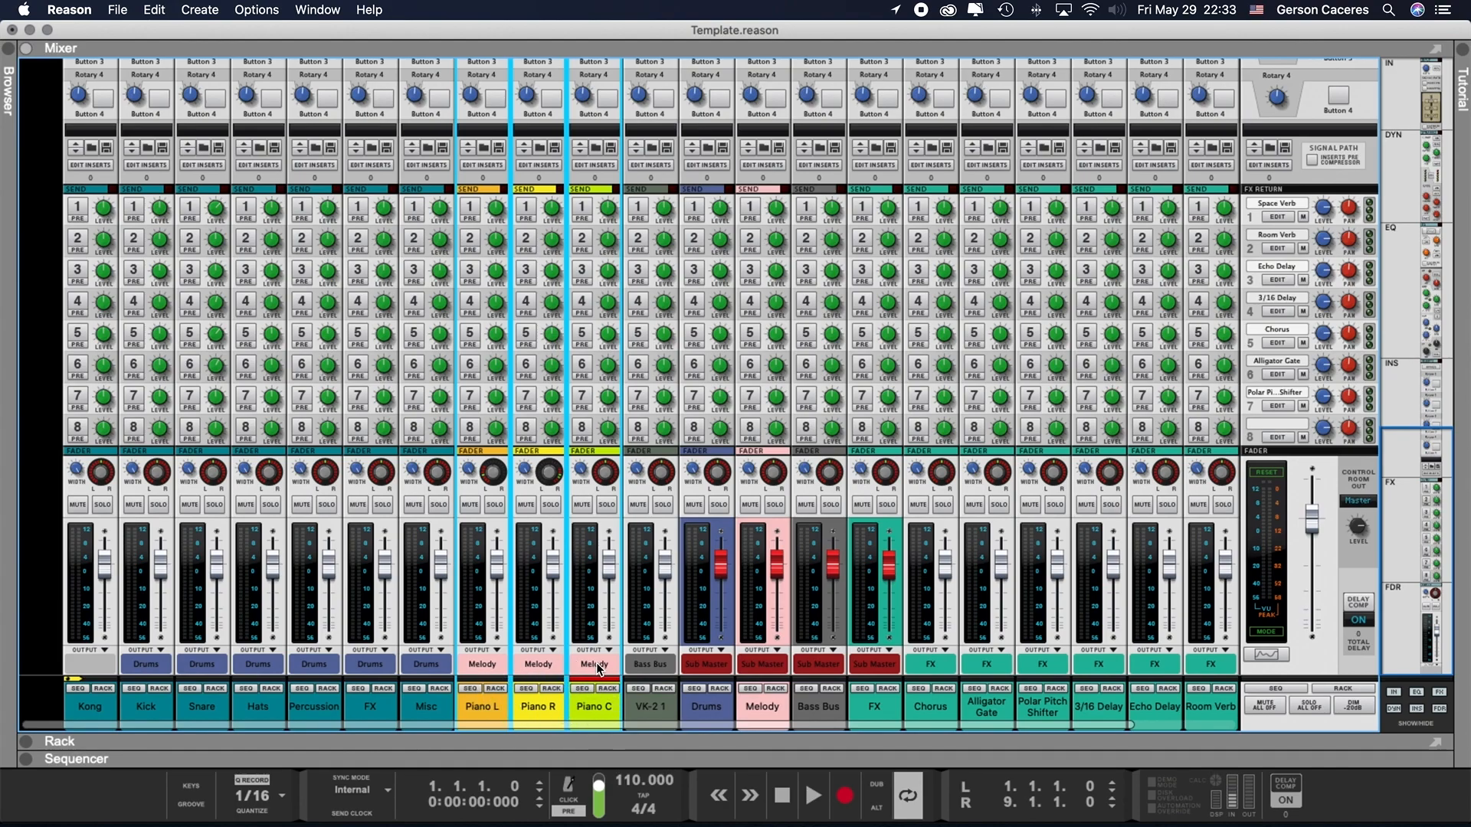
click(771, 705)
click(530, 701)
click(602, 664)
mouse_move(642, 762)
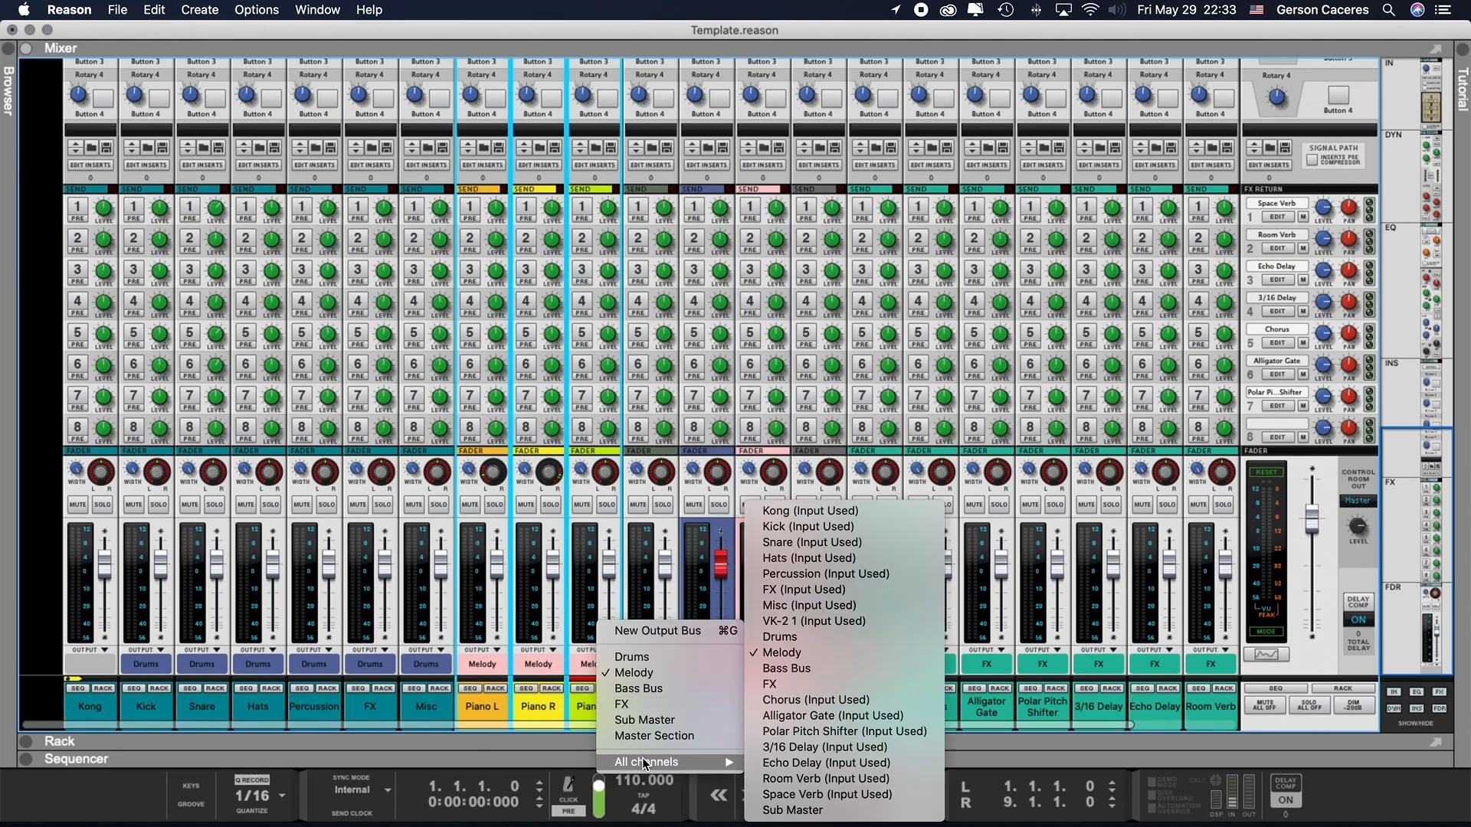
click(659, 738)
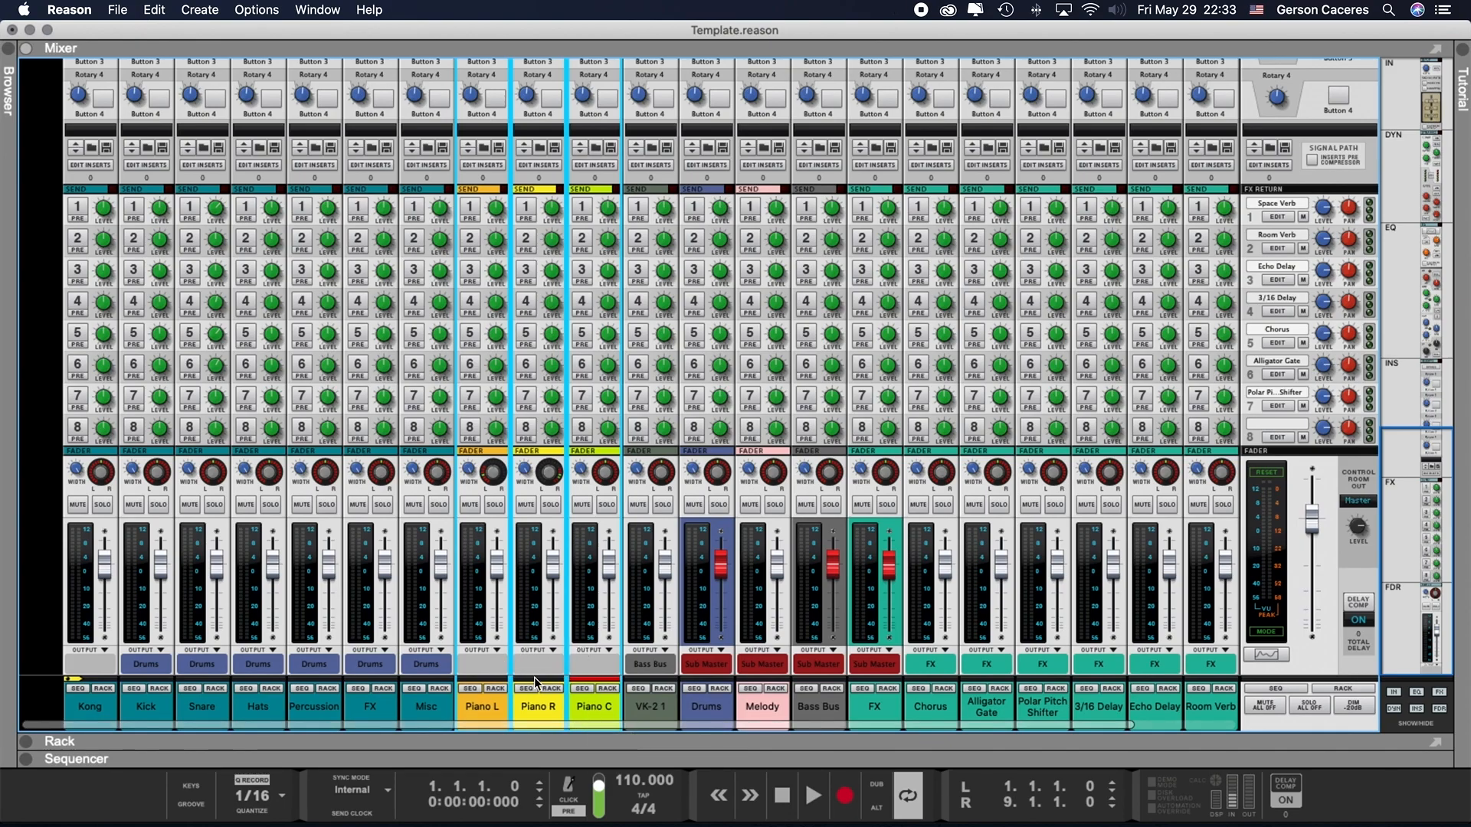
- Route the outputs of the three selected piano channels to the Melody bus
click(600, 663)
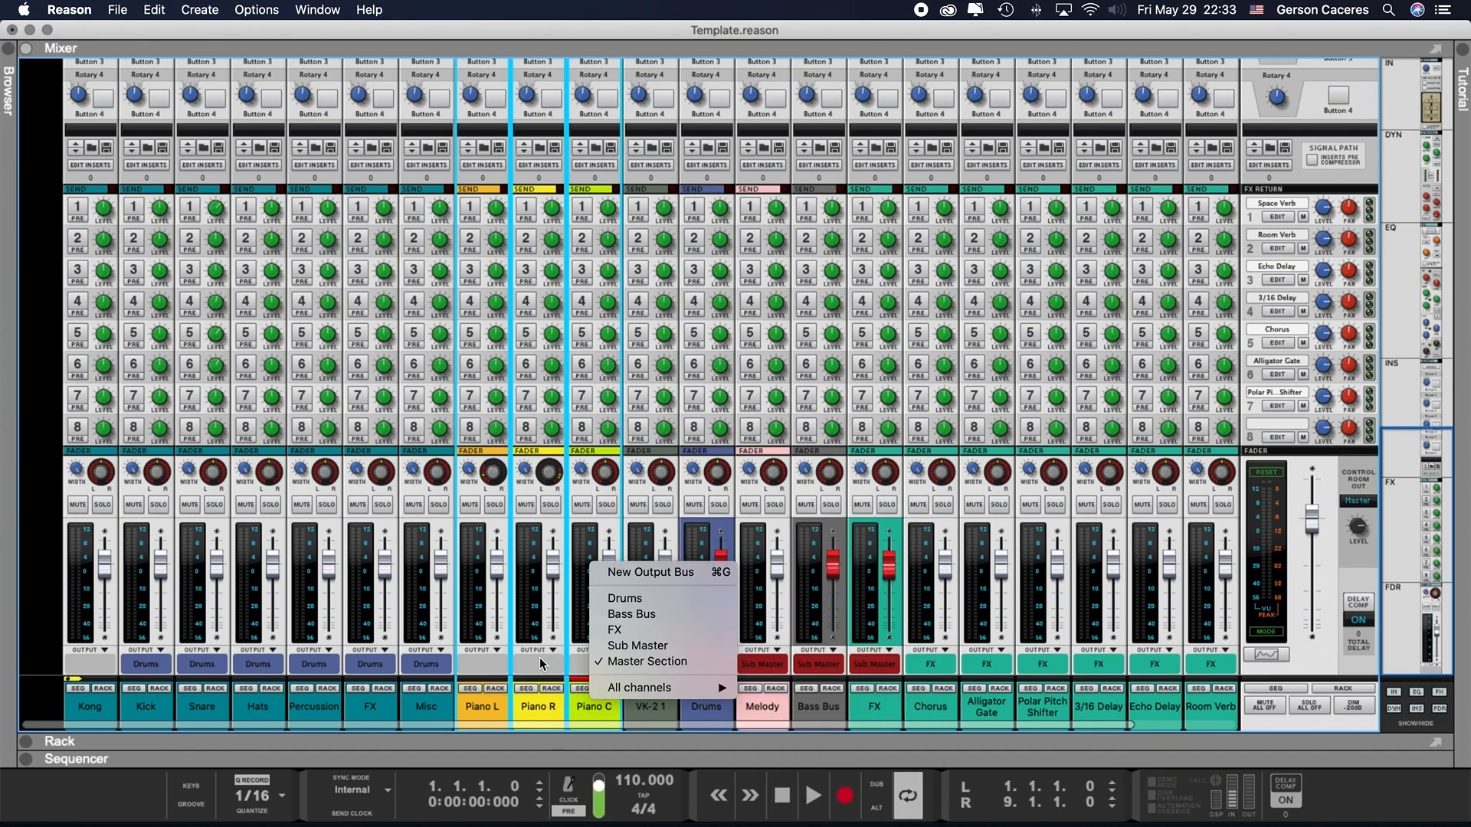
mouse_move(689, 688)
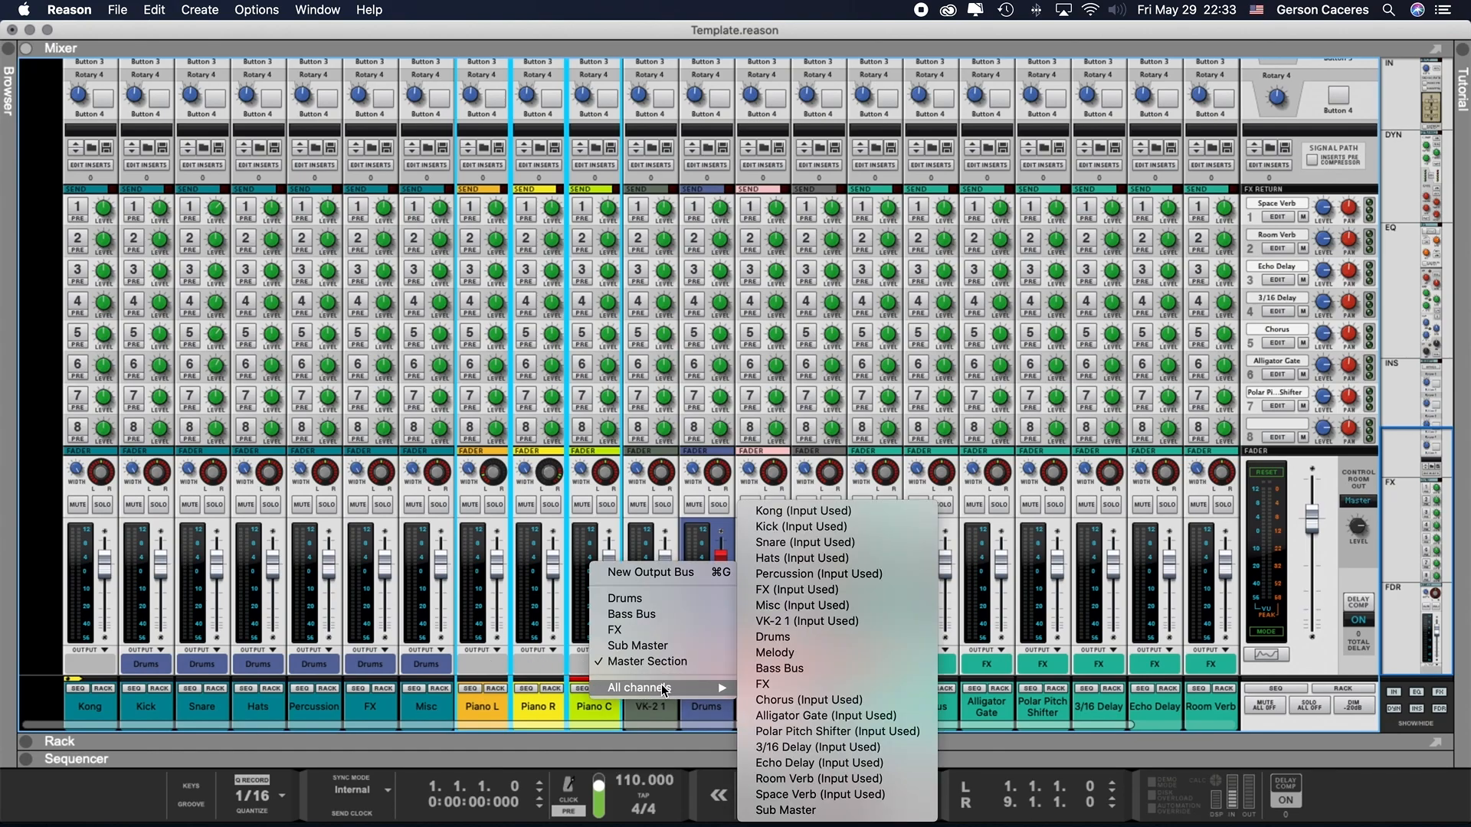
click(799, 653)
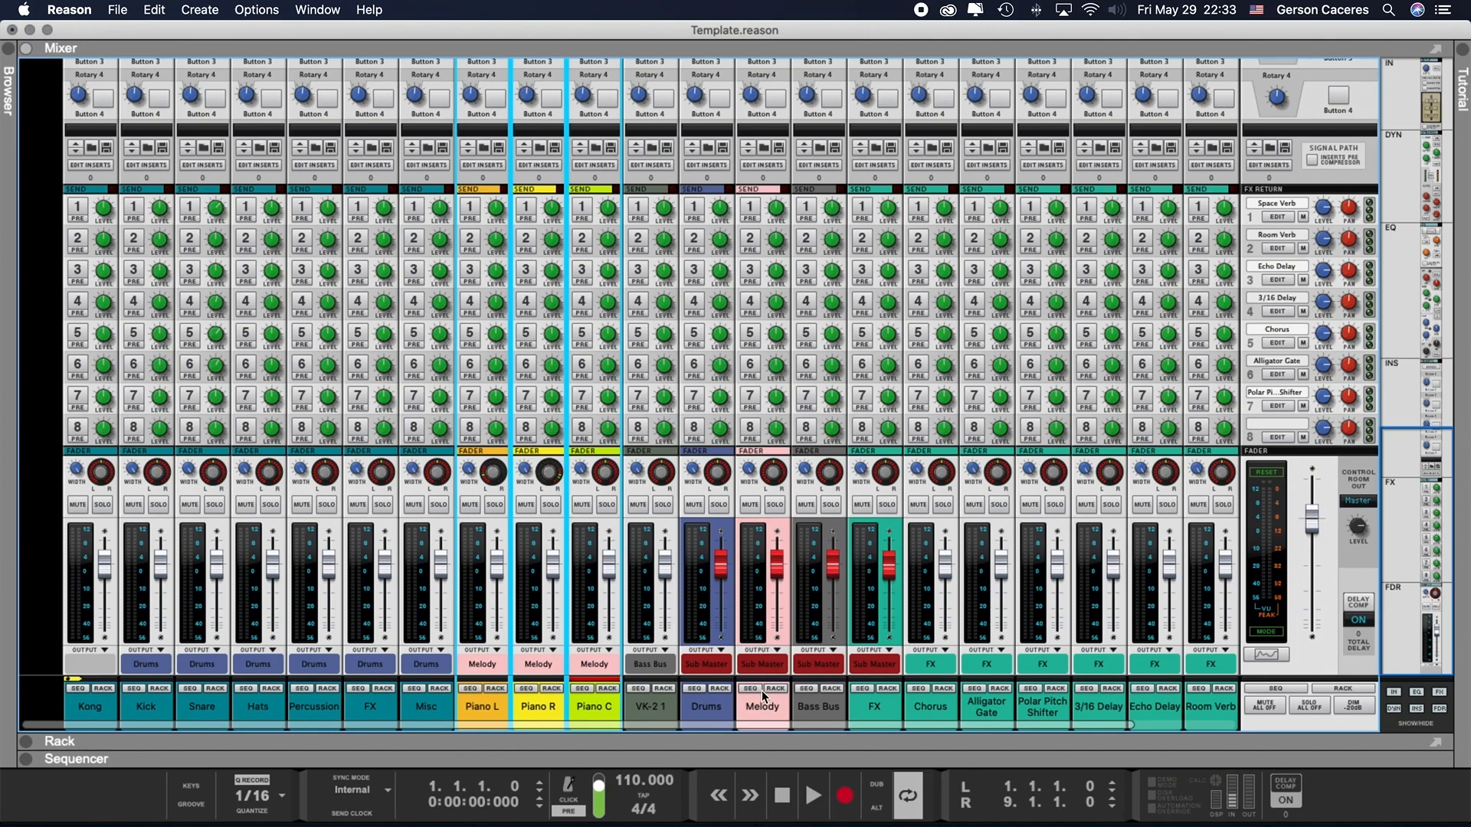
- Create a new mix channel and name it Pianos
click(766, 713)
click(816, 709)
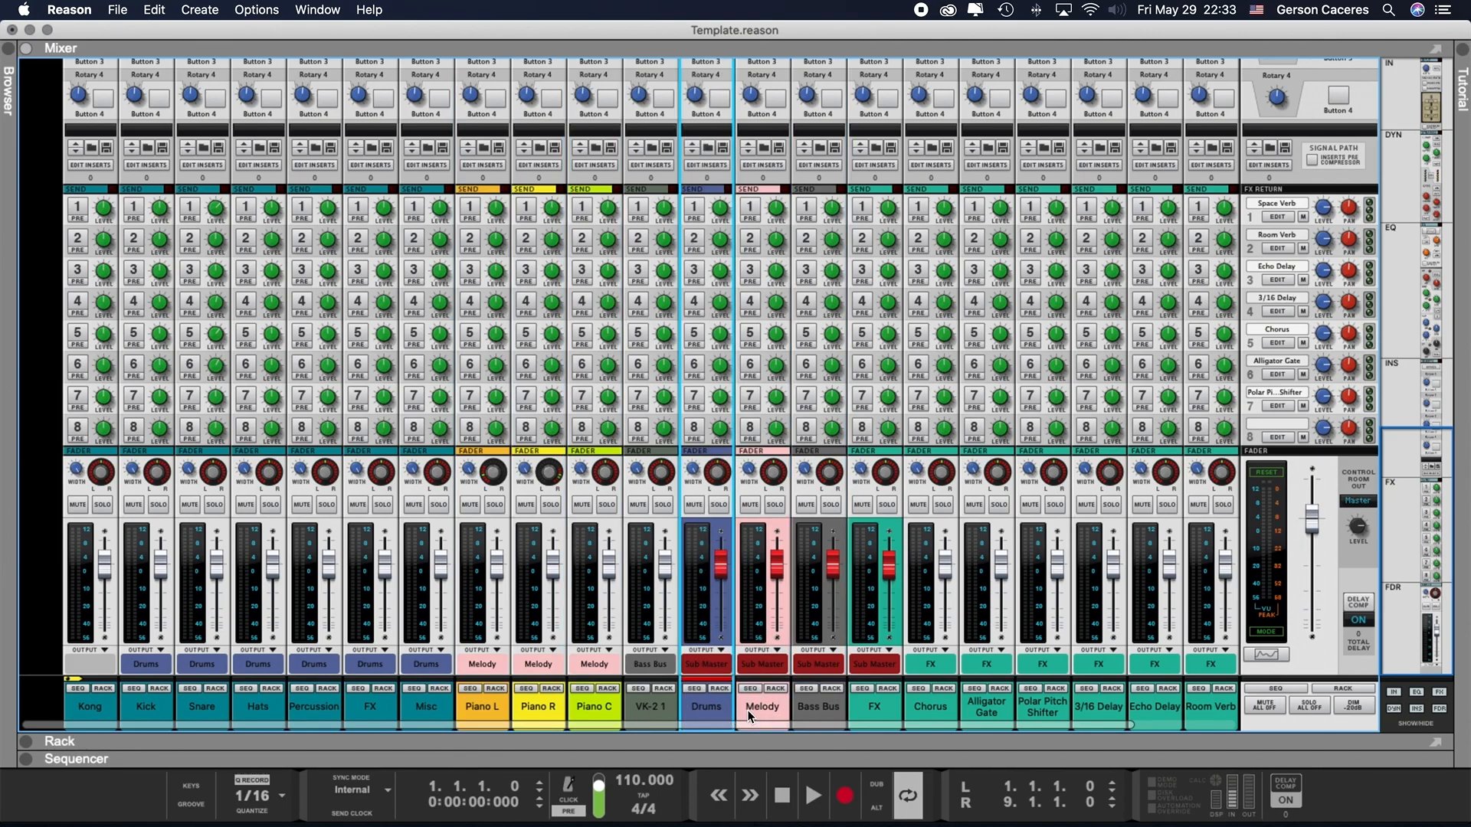
right_click(51, 549)
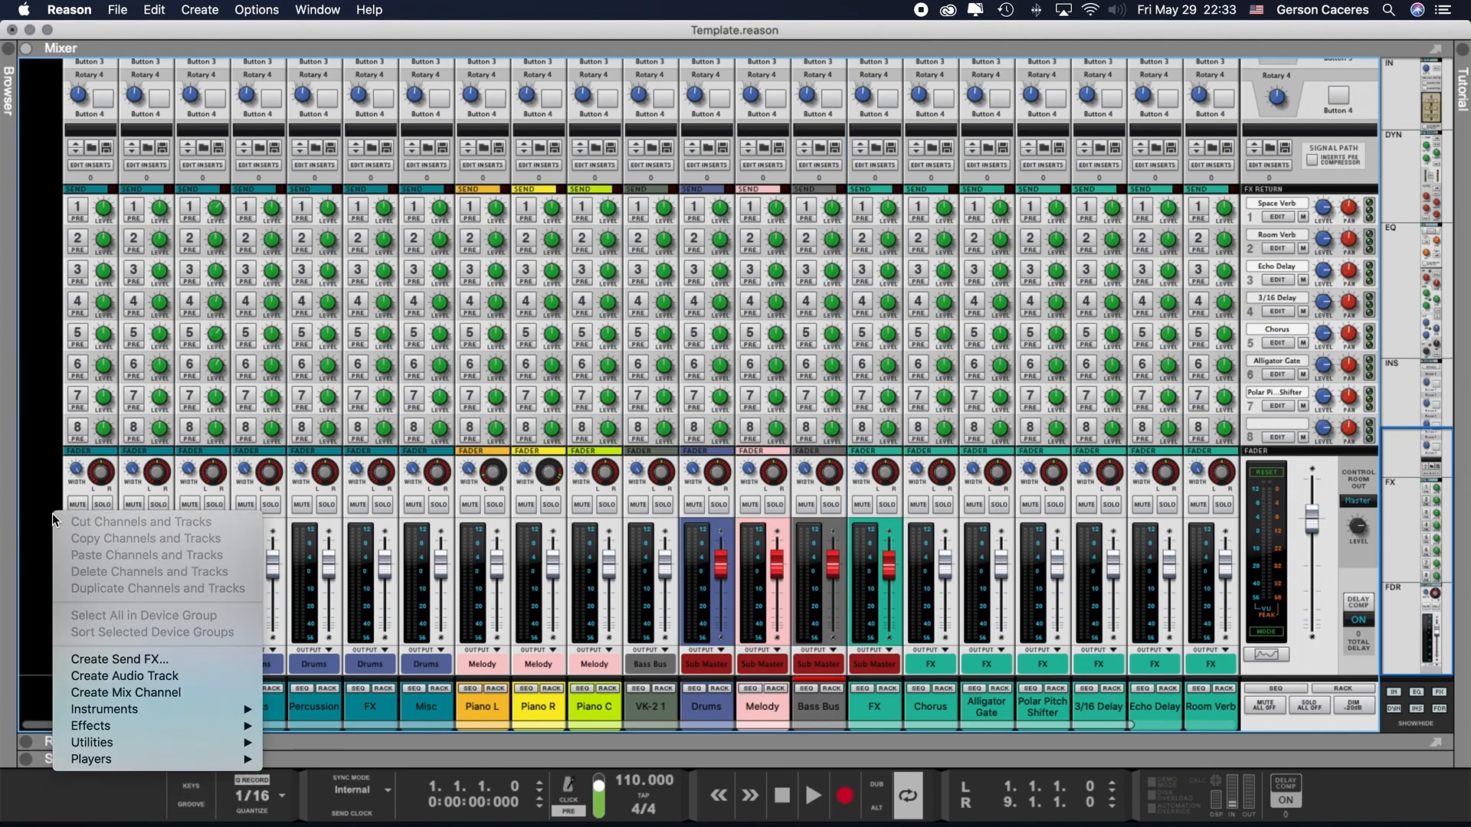
click(139, 692)
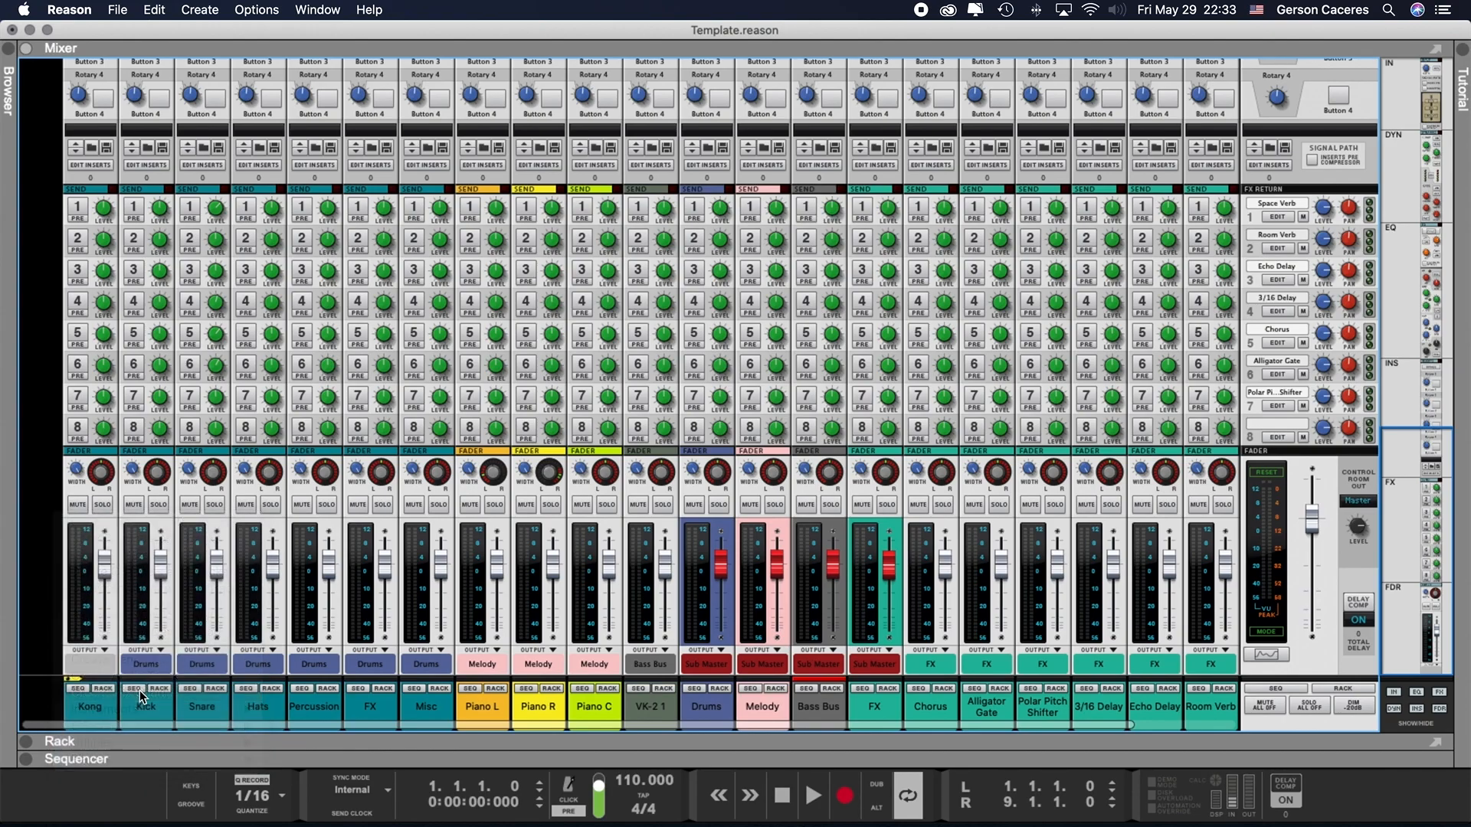
double_click(654, 711)
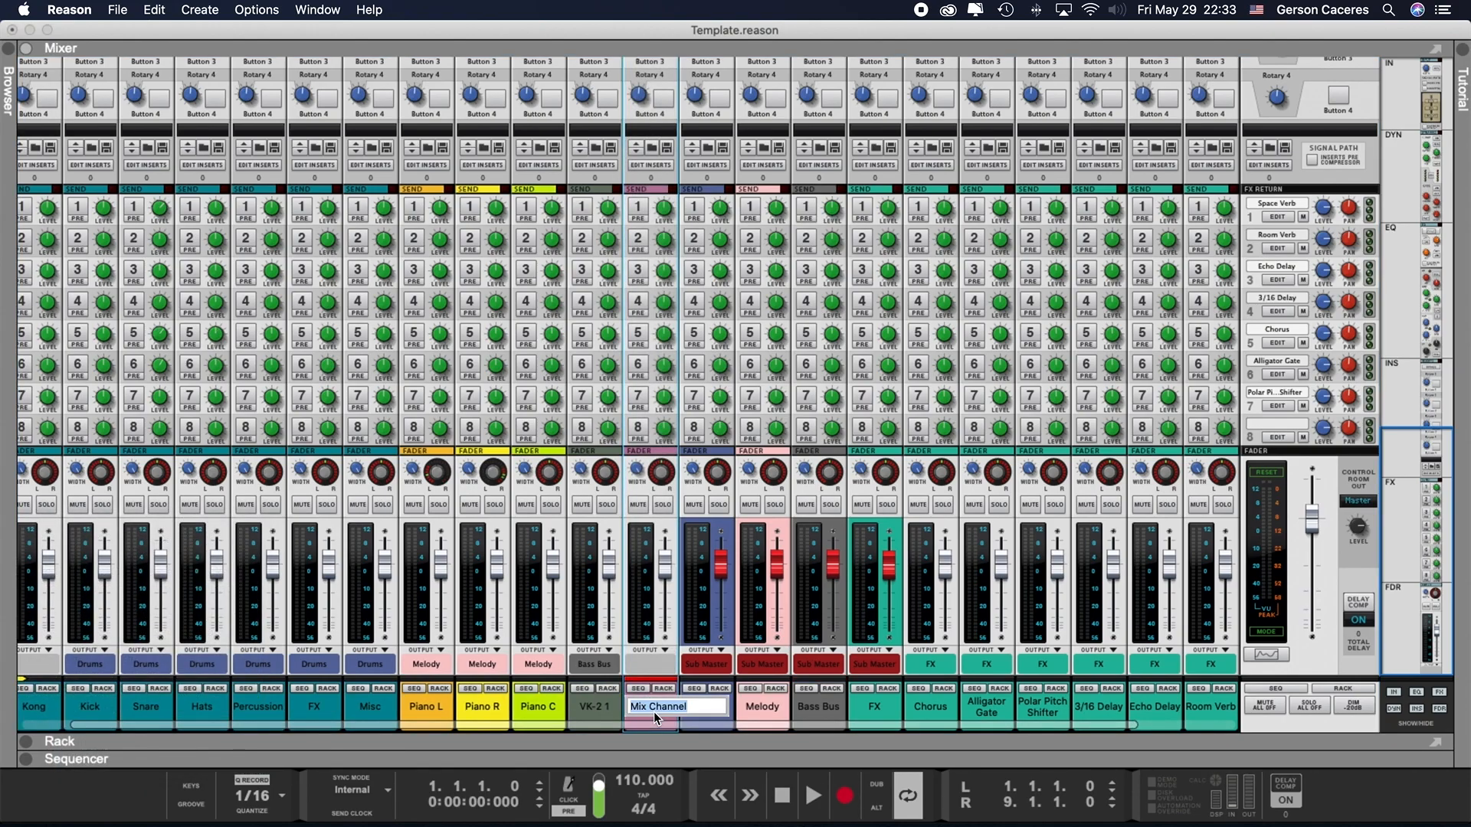
text(Pianos)
key(Return)
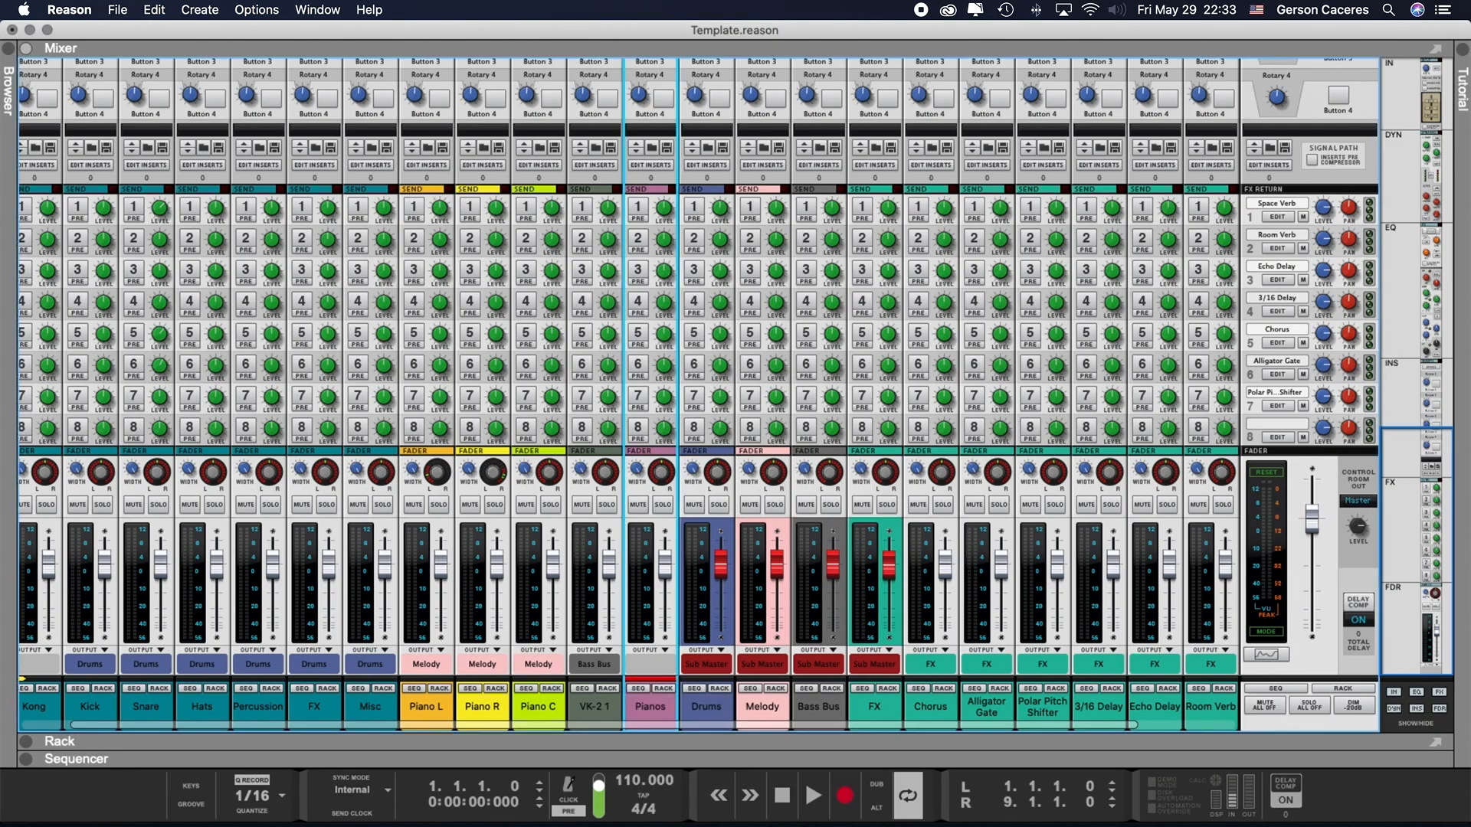
- Select the Piano L, Piano R and Piano C channels together and route their outputs to the Pianos channel
click(438, 710)
shift+click(540, 708)
click(536, 664)
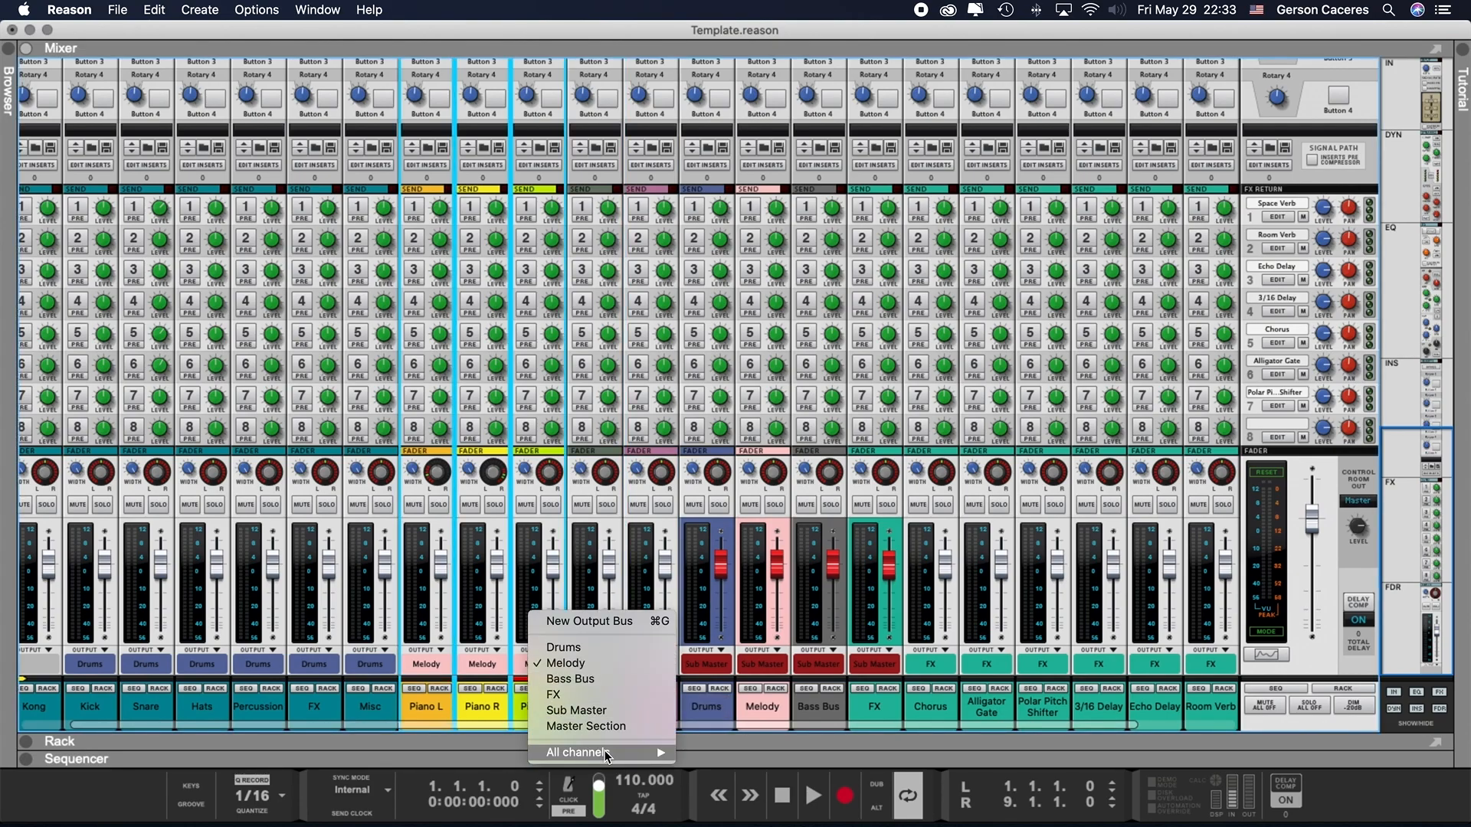
mouse_move(606, 753)
click(743, 622)
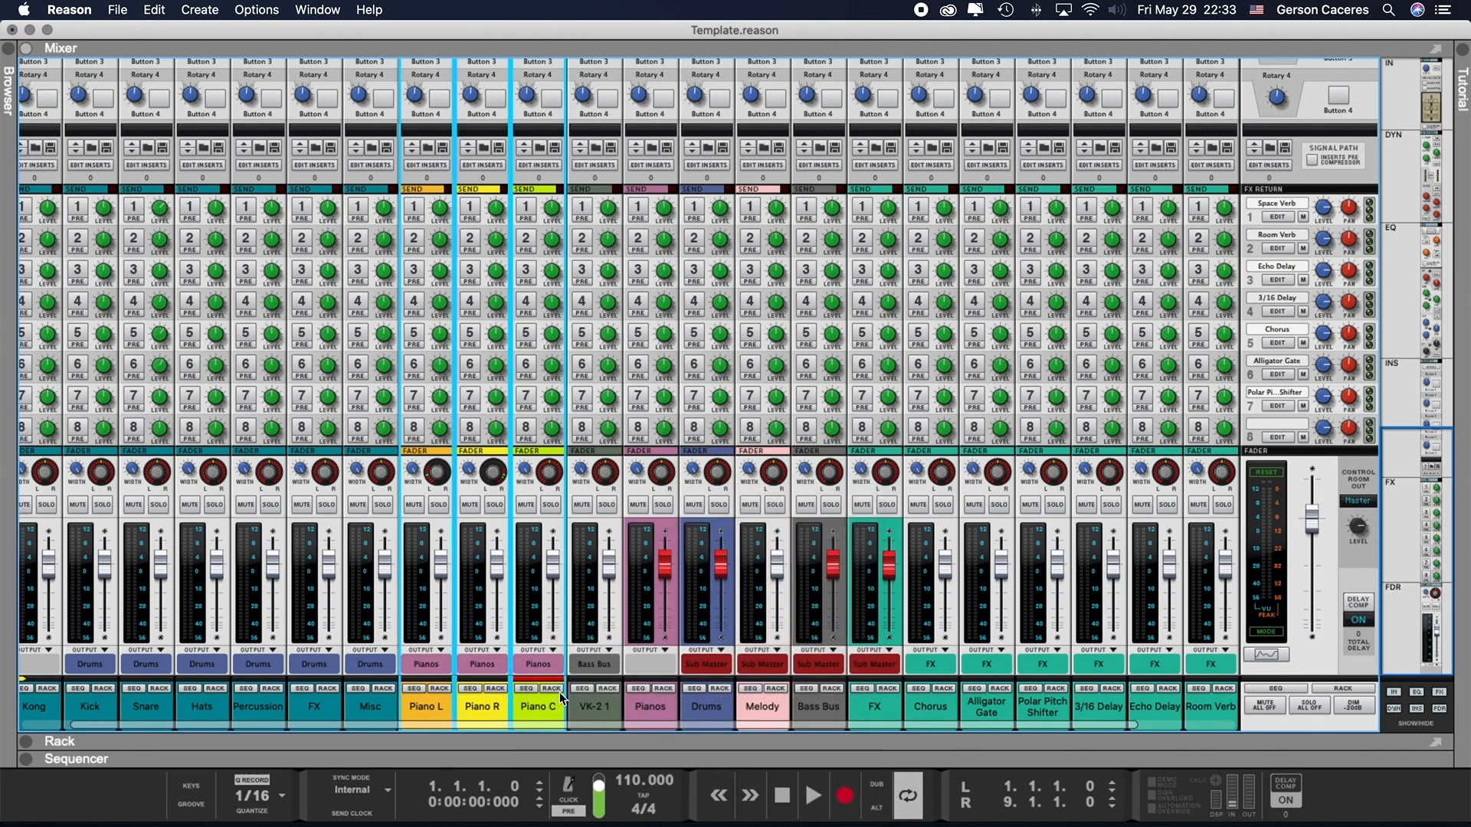
- Reselect the three piano channels and route their outputs back to the Melody bus
right_click(668, 710)
click(444, 708)
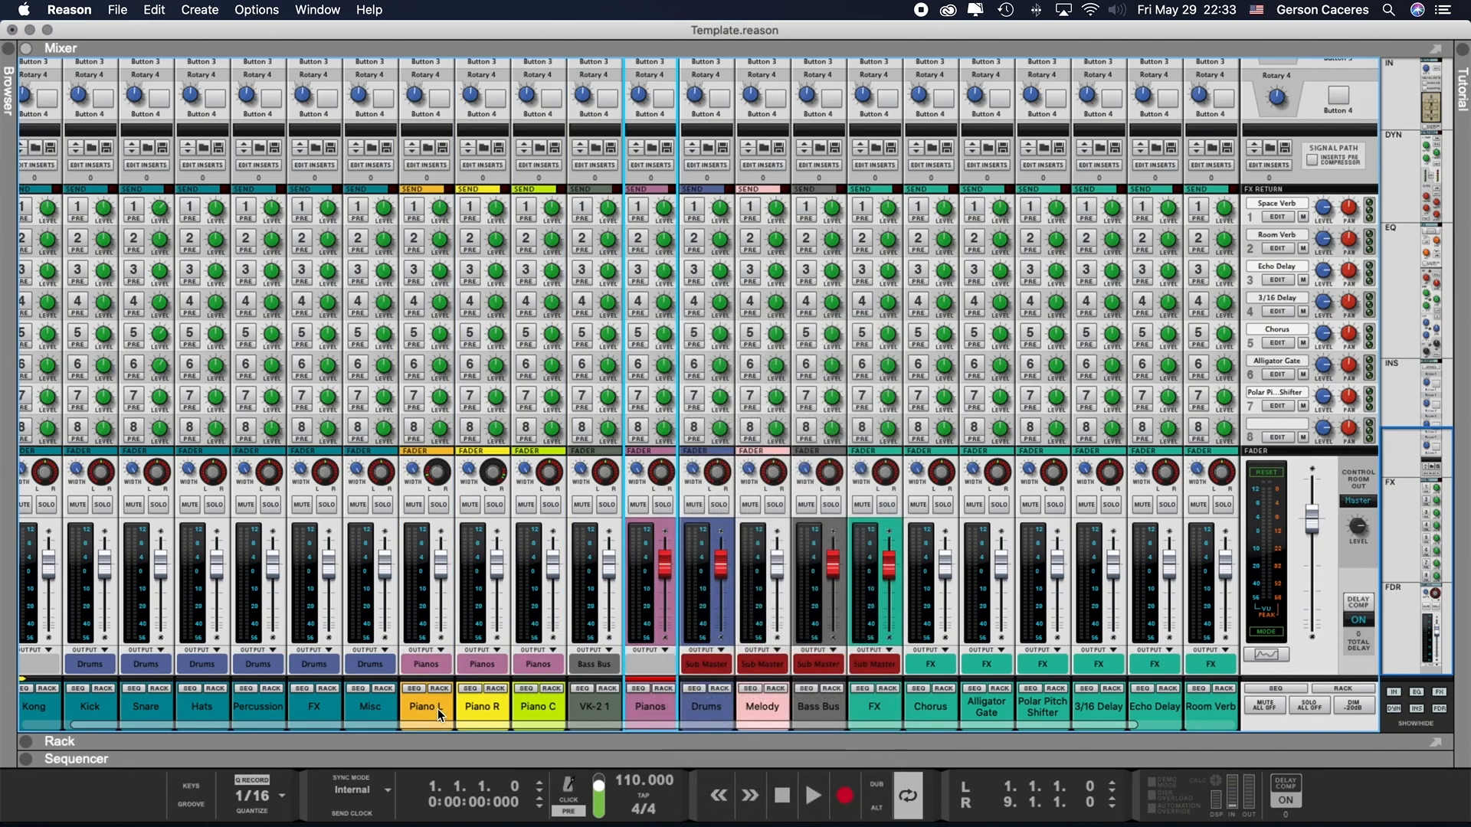
shift+click(536, 706)
click(540, 665)
mouse_move(590, 771)
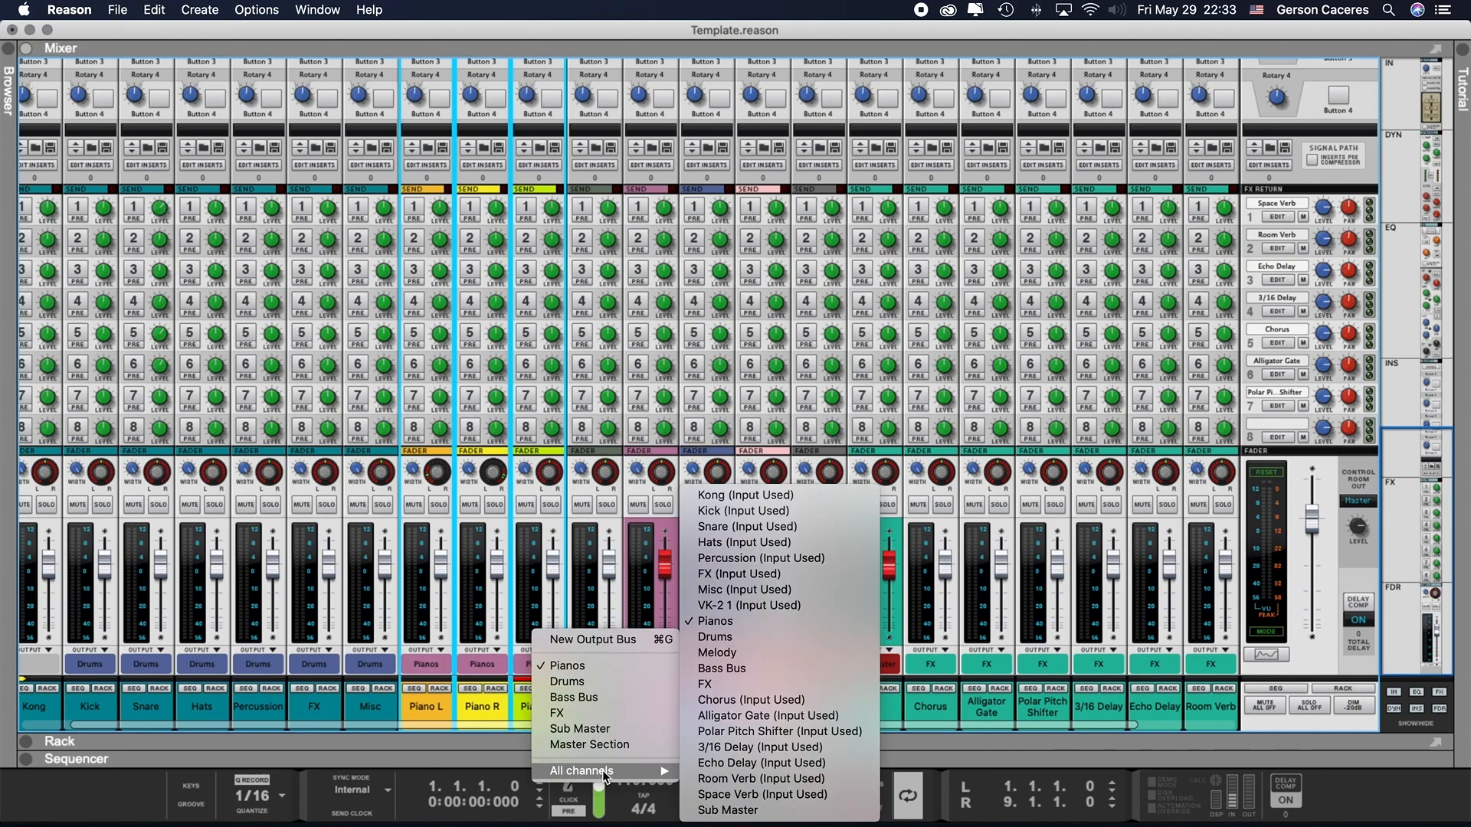
click(770, 652)
- Delete the Pianos mix channel and its track
click(668, 705)
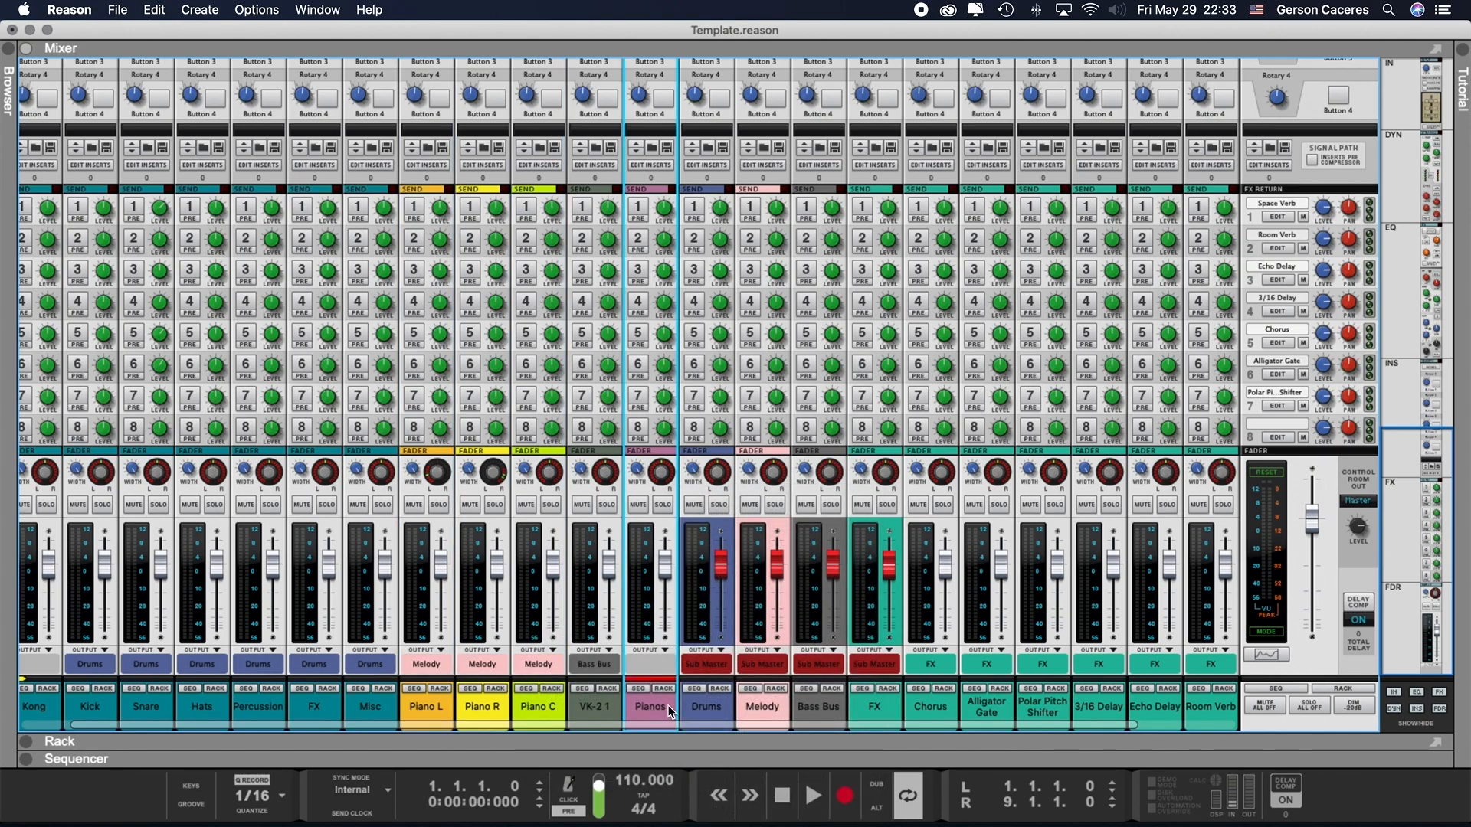
key(Delete)
click(864, 297)
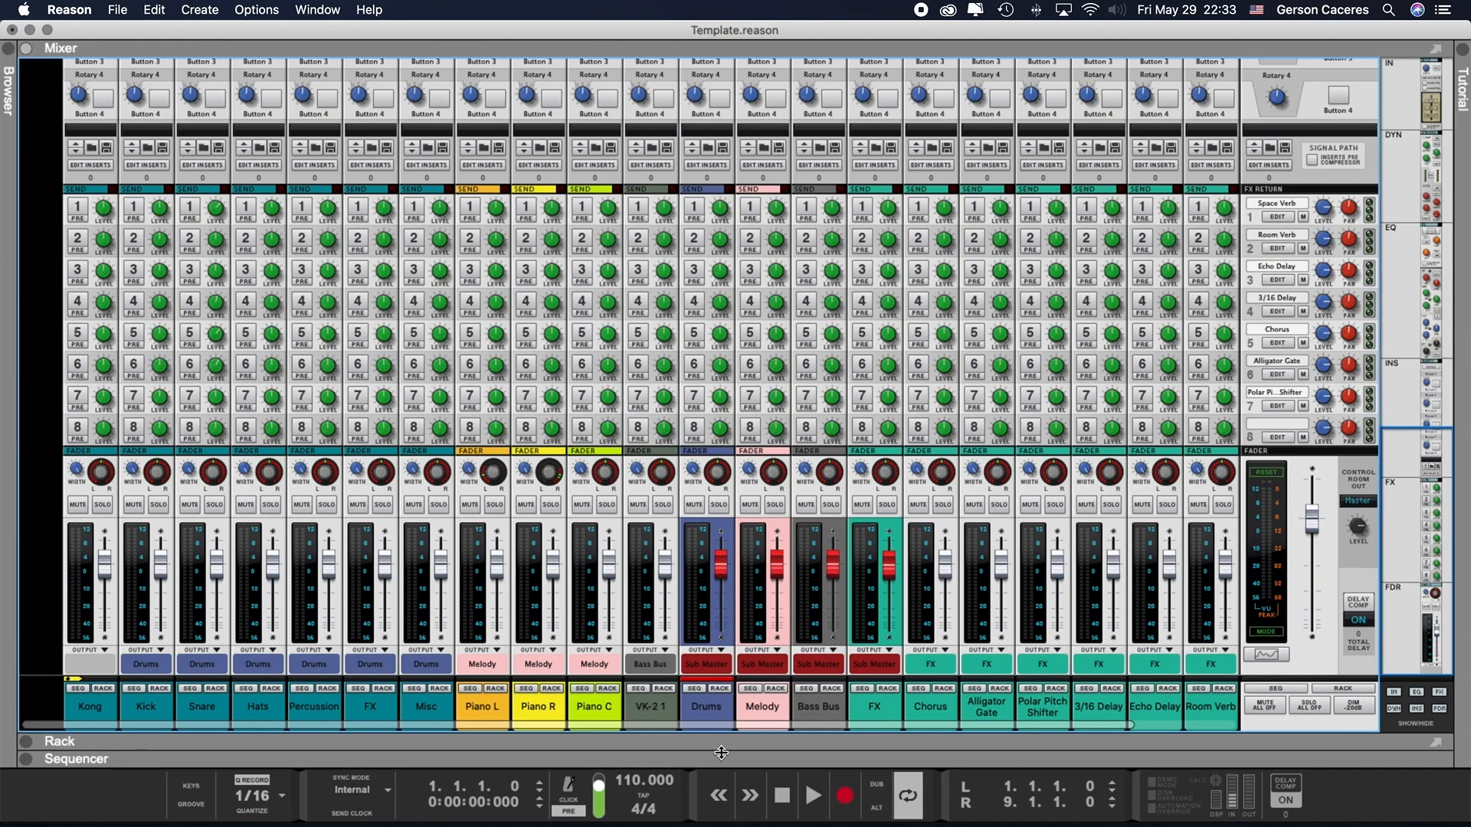
- Examine the bus routing of VK-2 1 and Bass Bus, and of the effect channels Chorus through Space Verb feeding FX
click(657, 709)
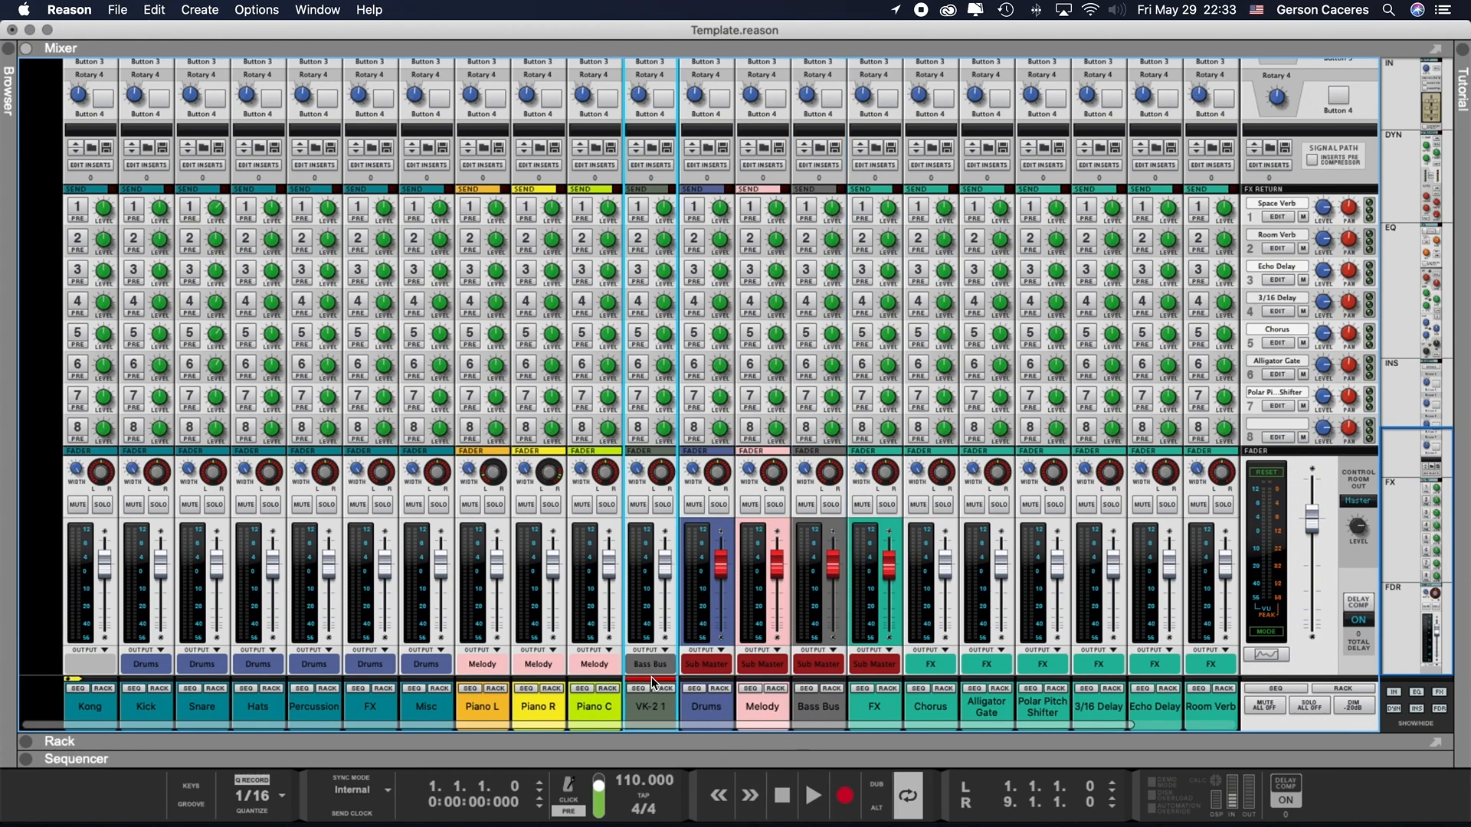
click(812, 705)
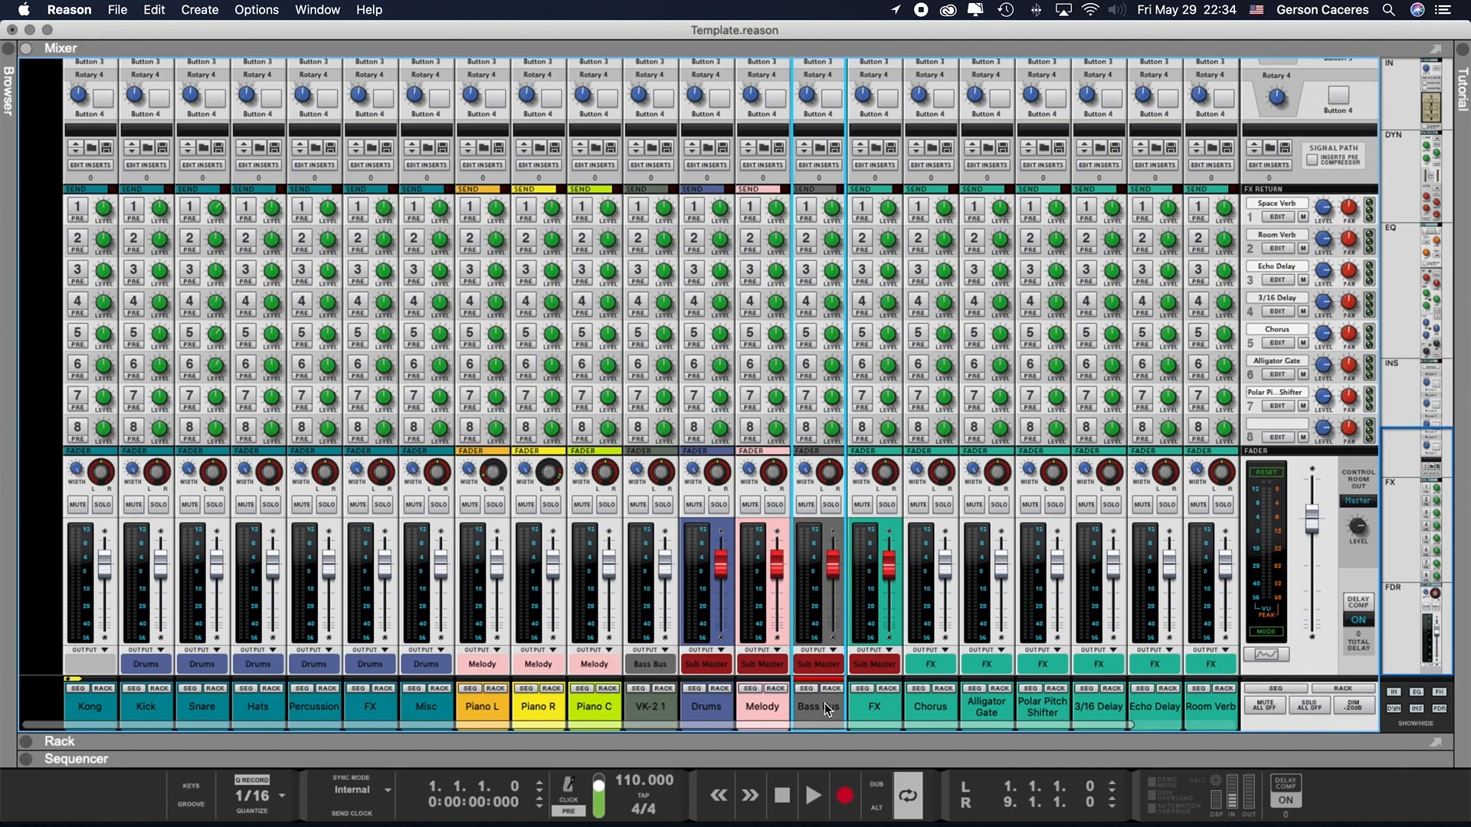
click(874, 706)
click(933, 703)
scroll(953, 703, right, 5)
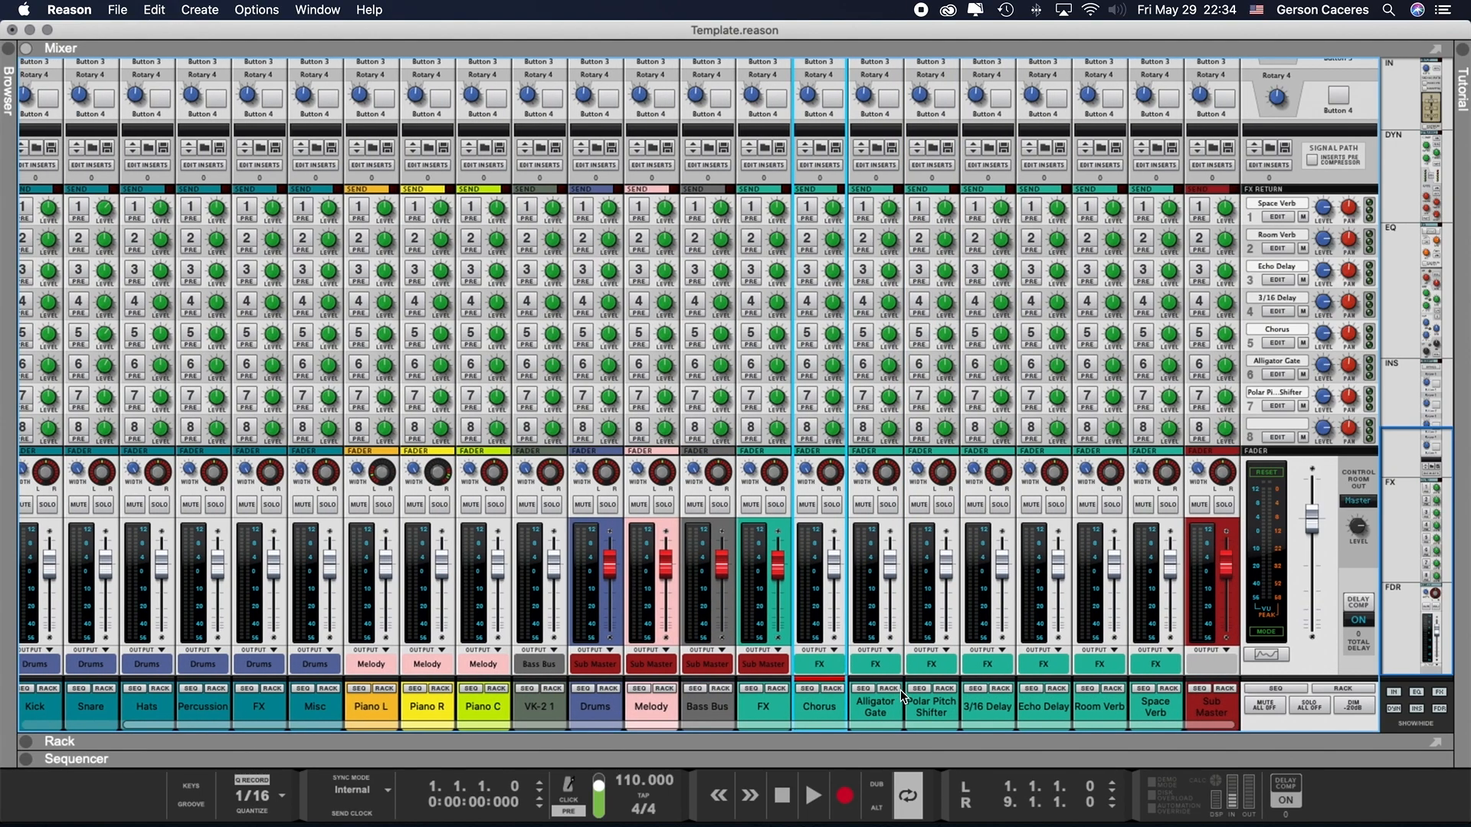
click(782, 698)
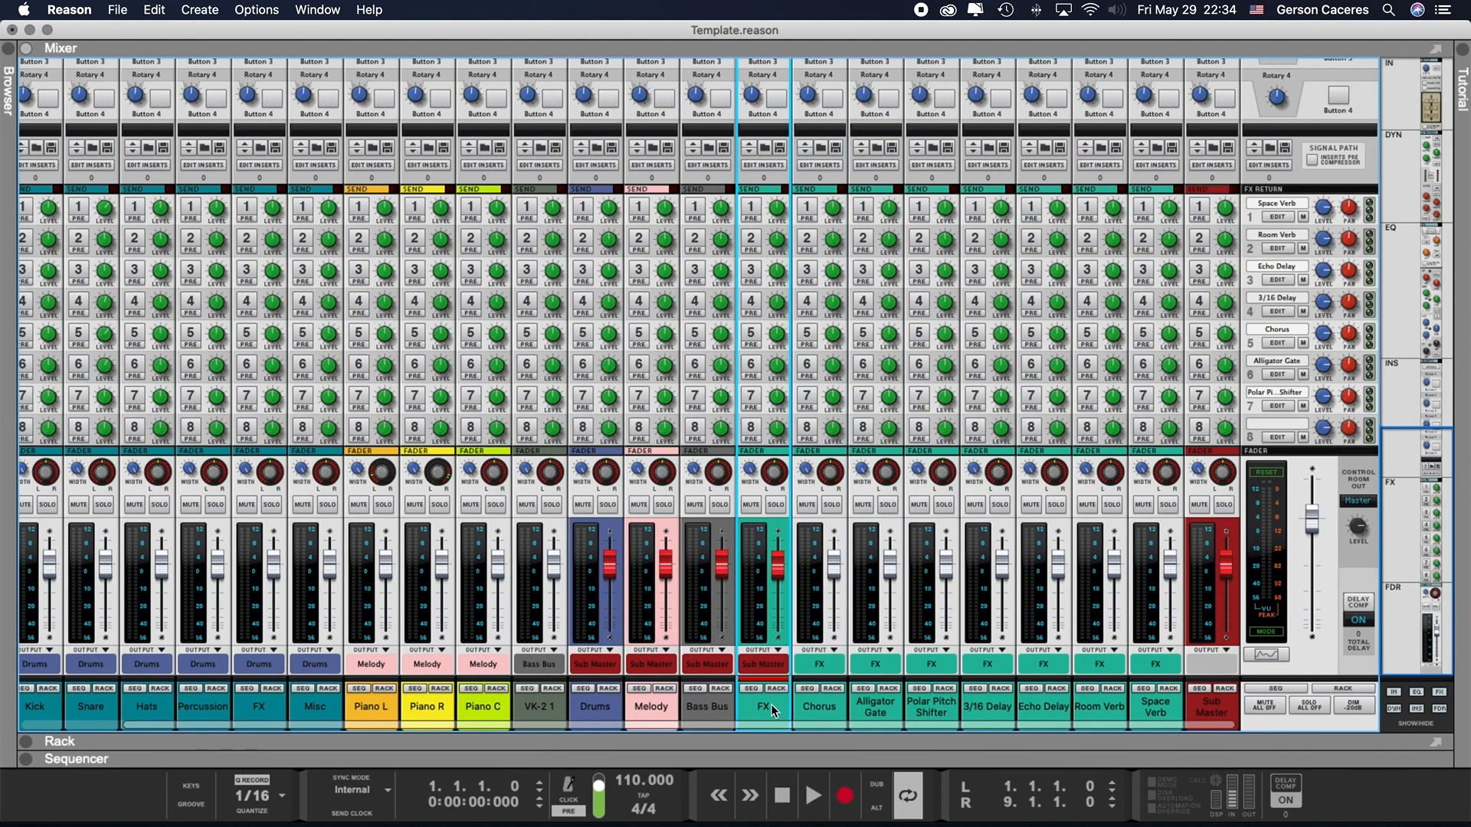
click(842, 708)
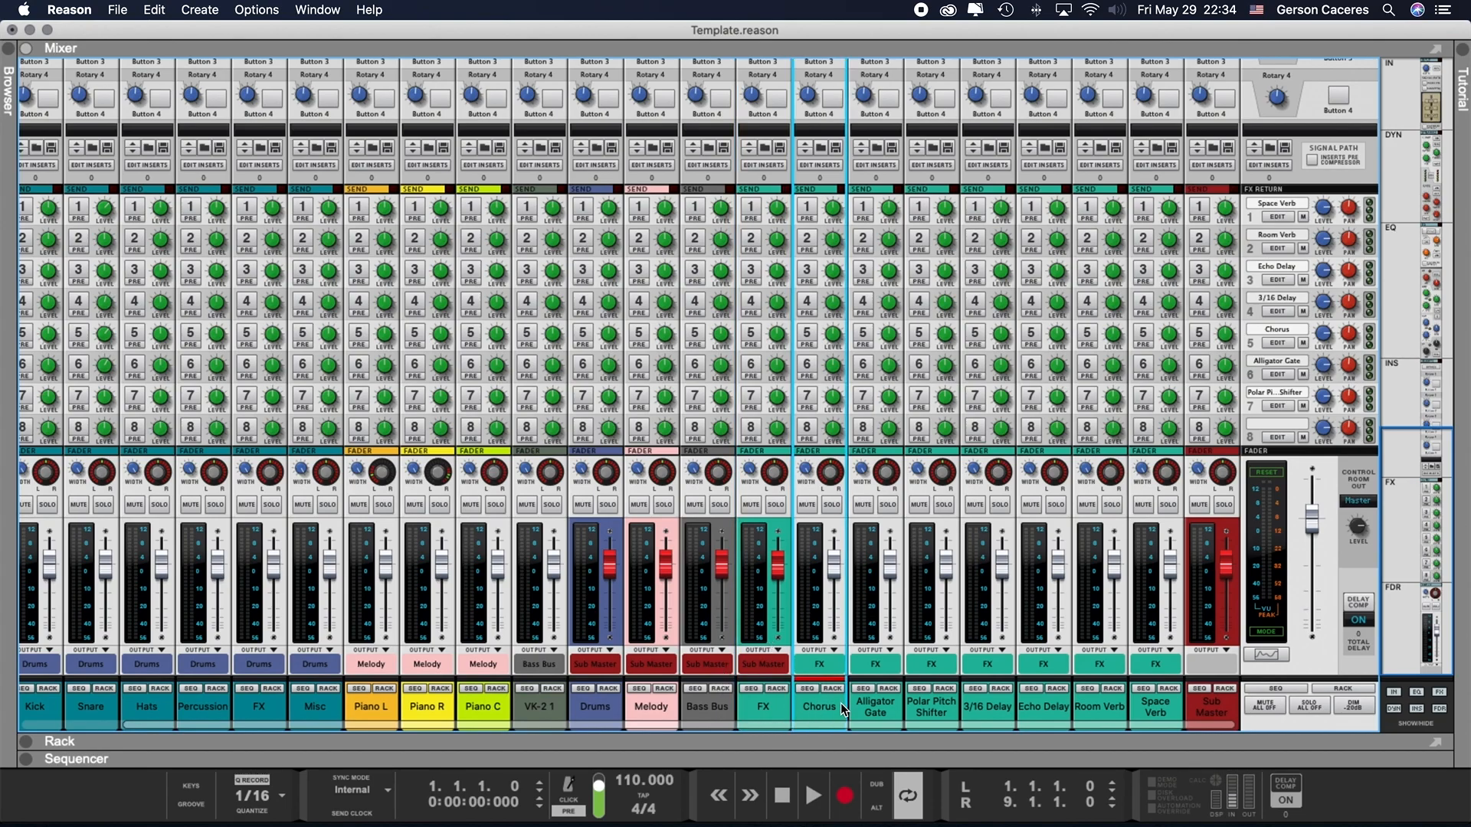
shift+click(1134, 711)
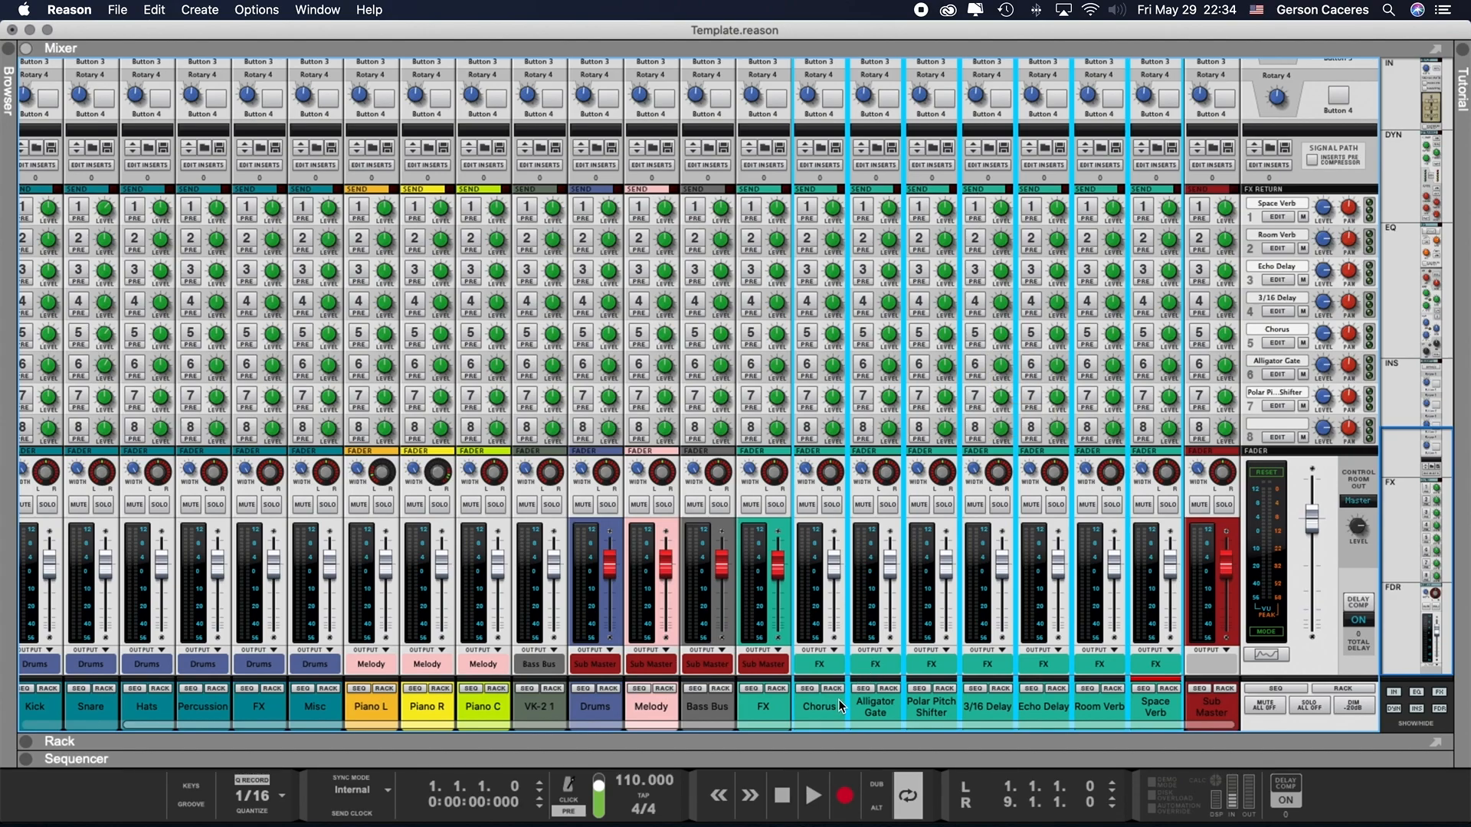
- Look at the device creation options for the rack's empty area below VK-2 and return to the mixer
key(F6)
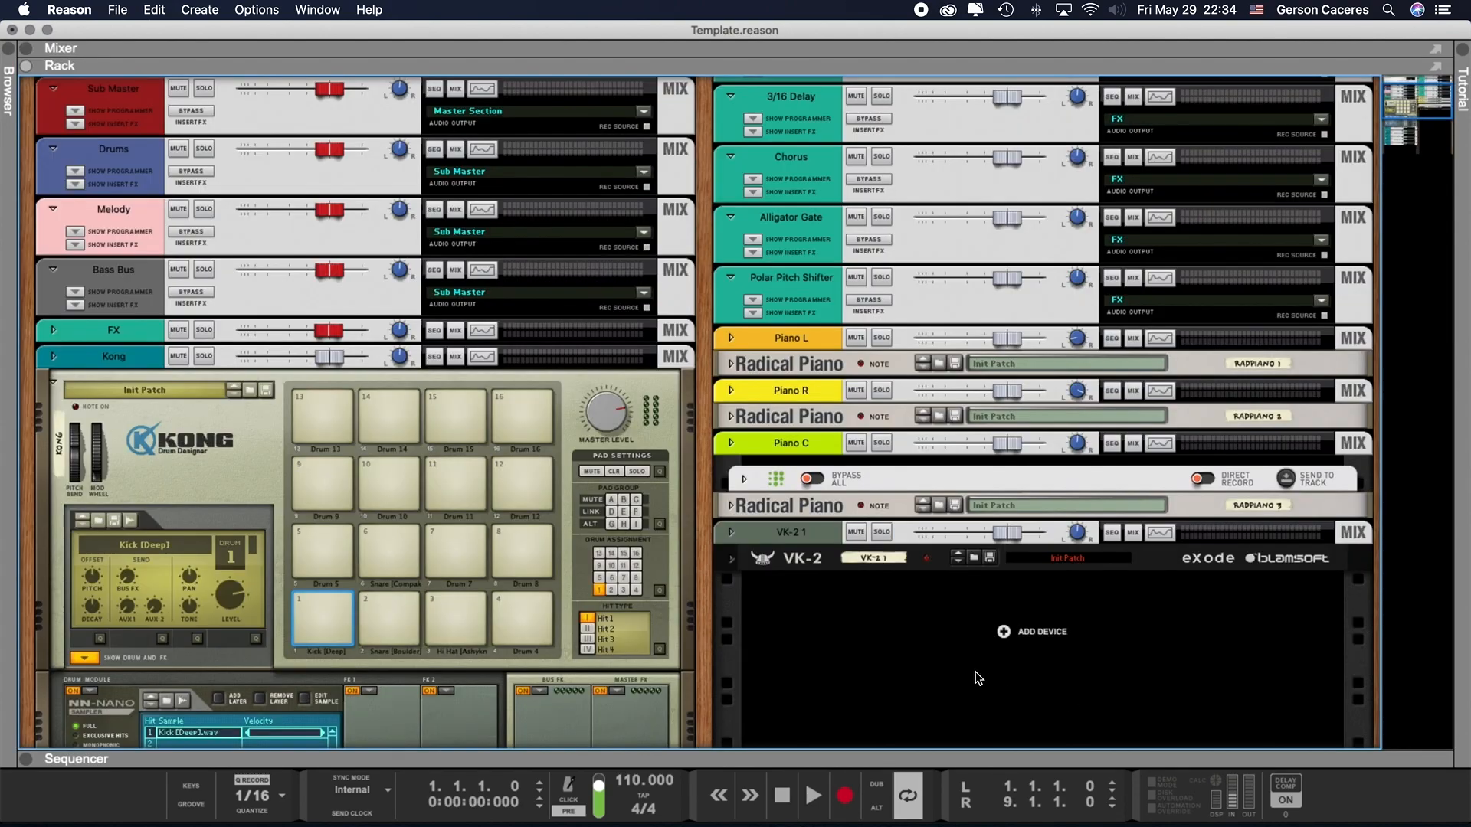
right_click(993, 669)
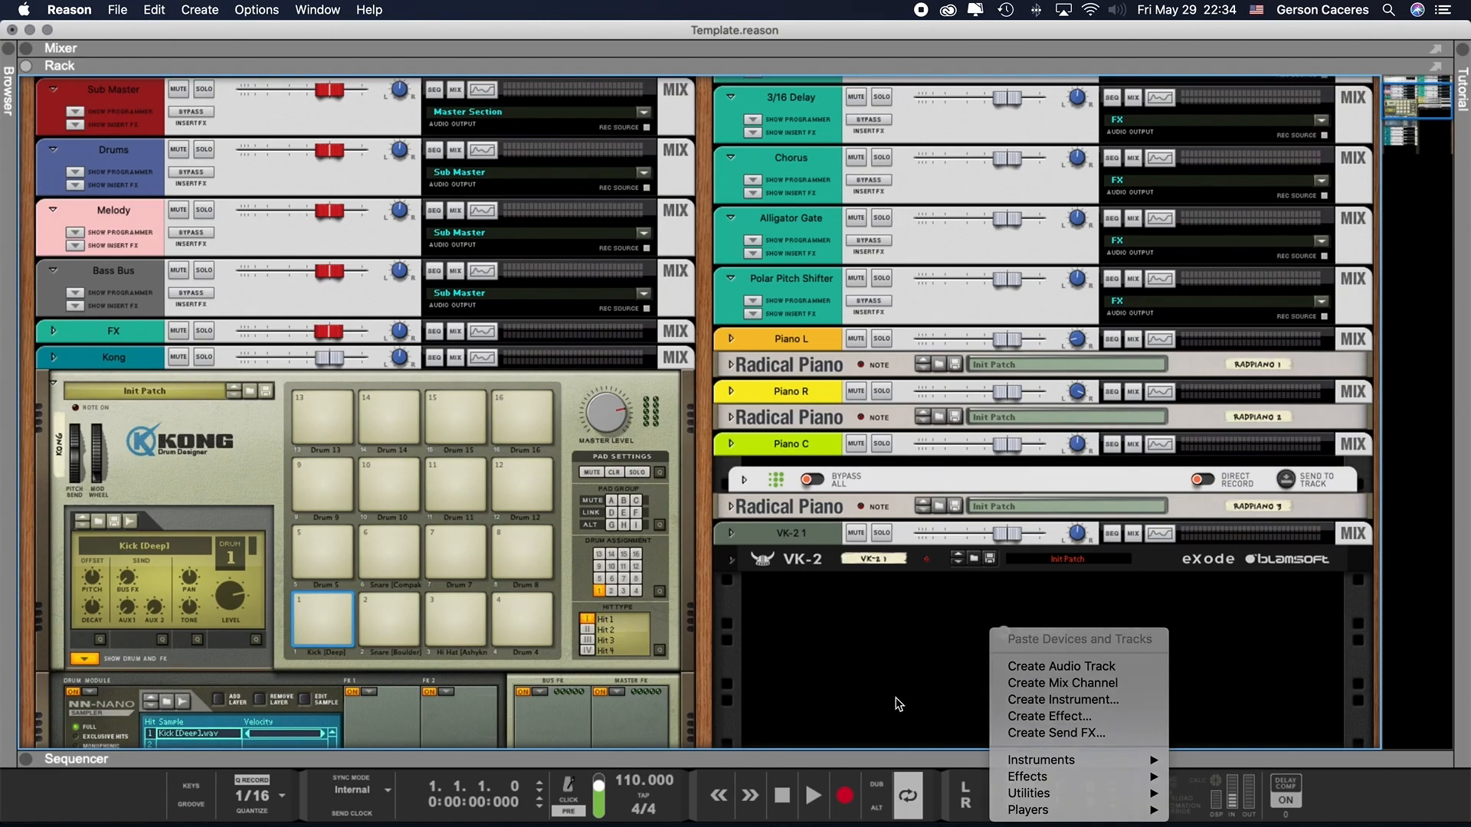
click(858, 660)
key(F5)
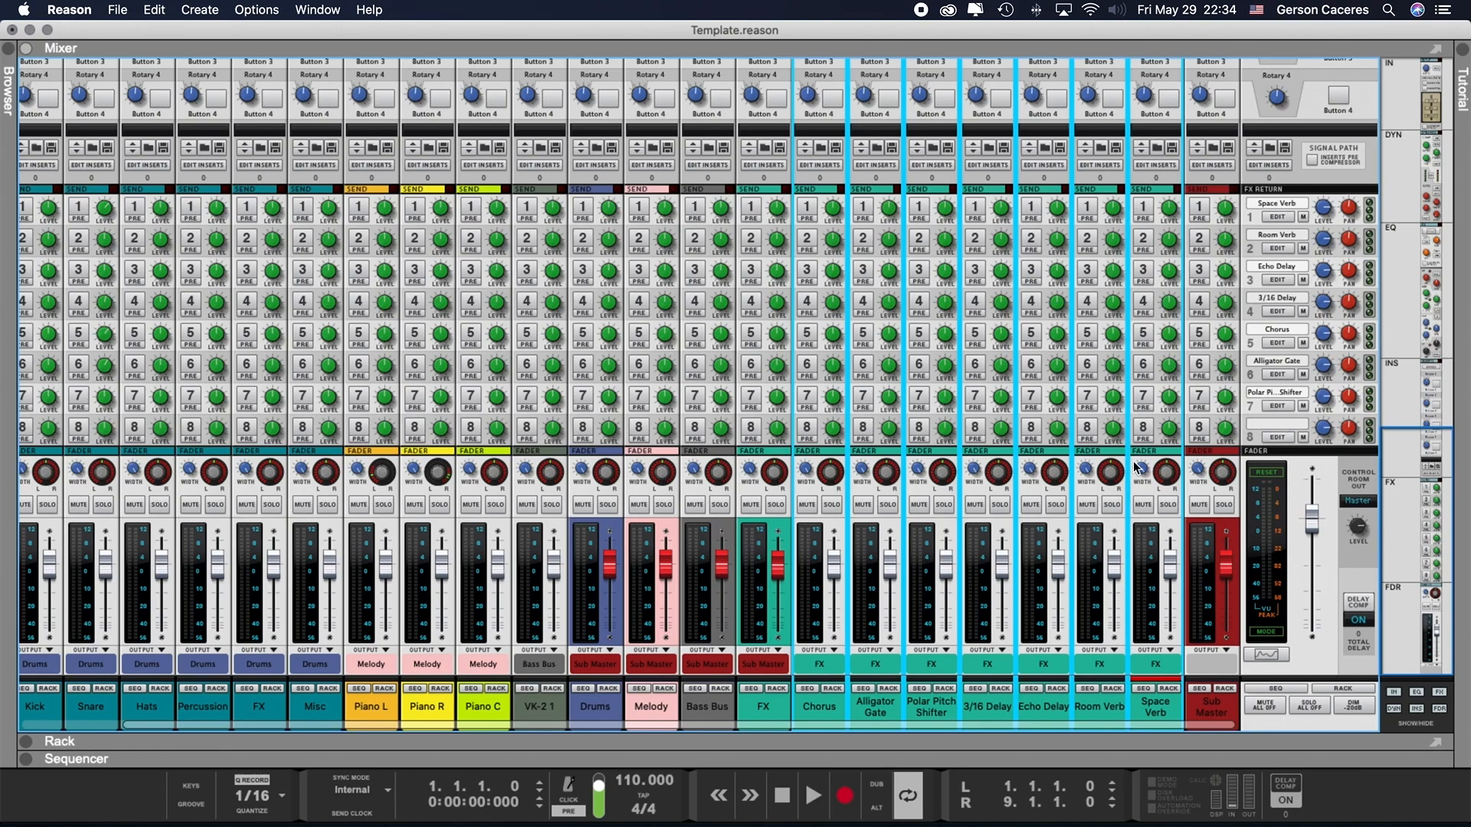
- In the rack, reveal and hide the insert effects of the Space Verb, Room Verb, Echo Delay and 3/16 Delay channels
key(F6)
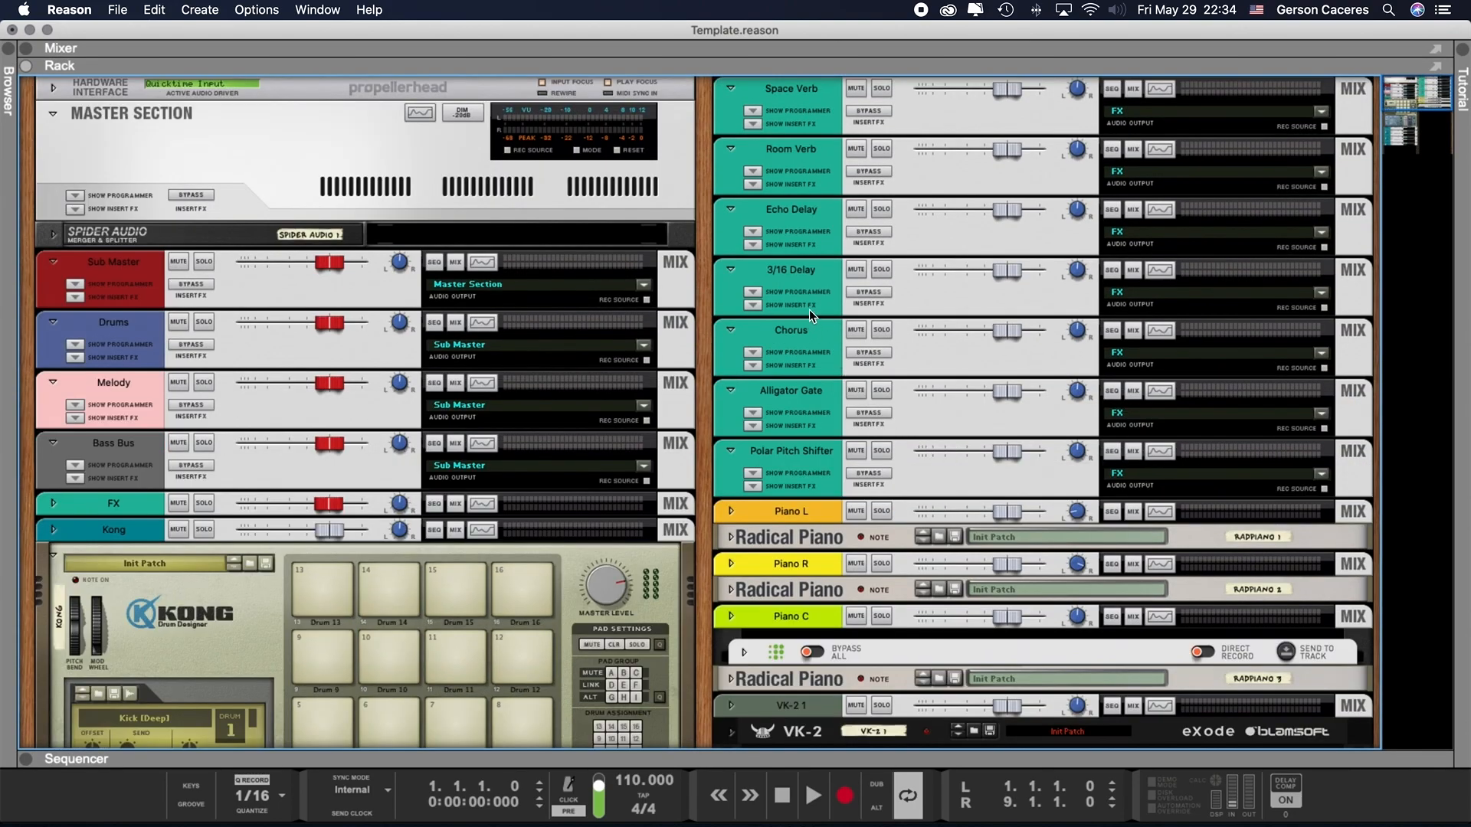
click(753, 124)
click(759, 124)
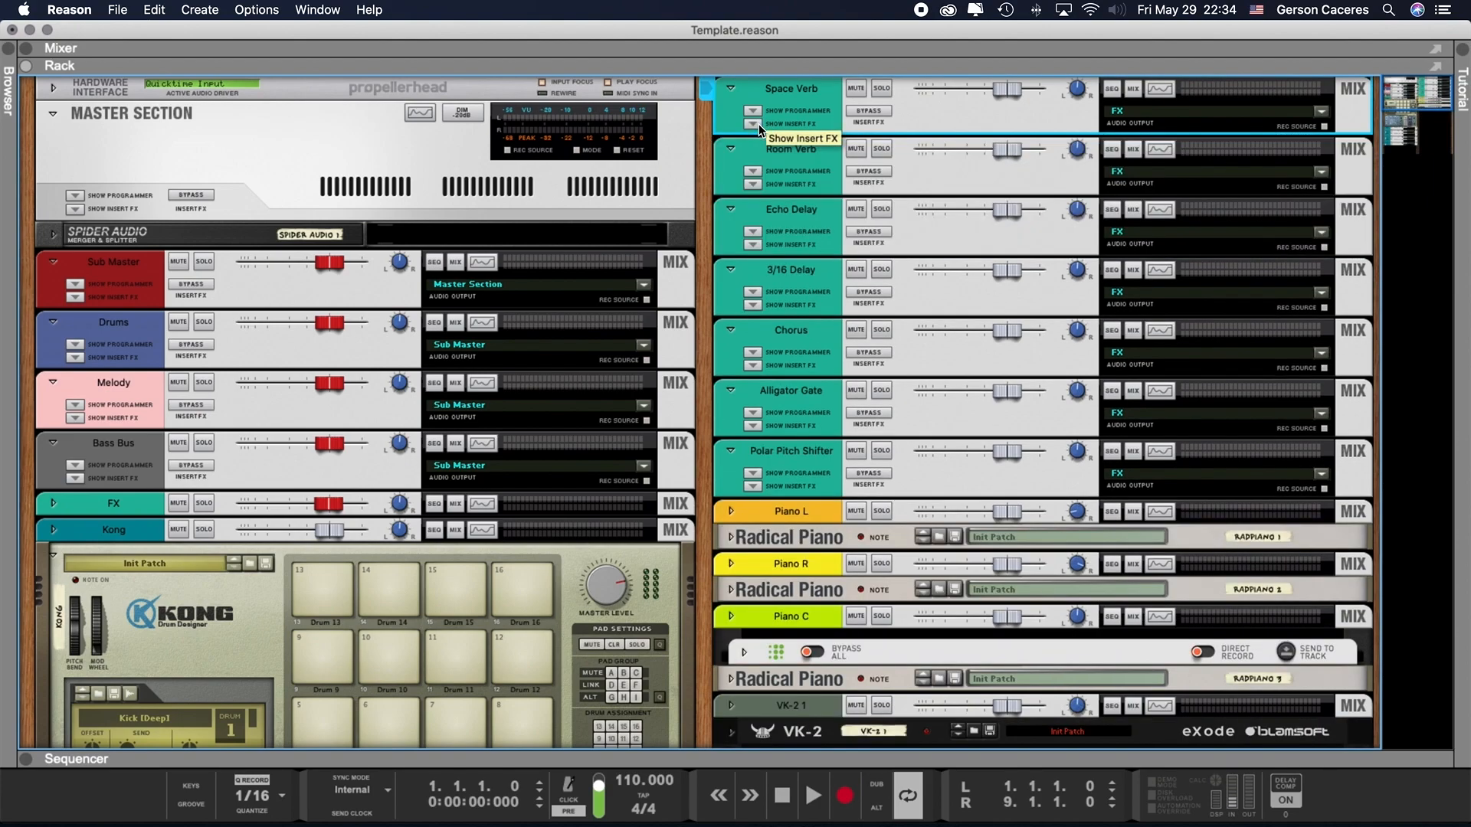
click(752, 185)
click(752, 186)
click(756, 242)
click(751, 305)
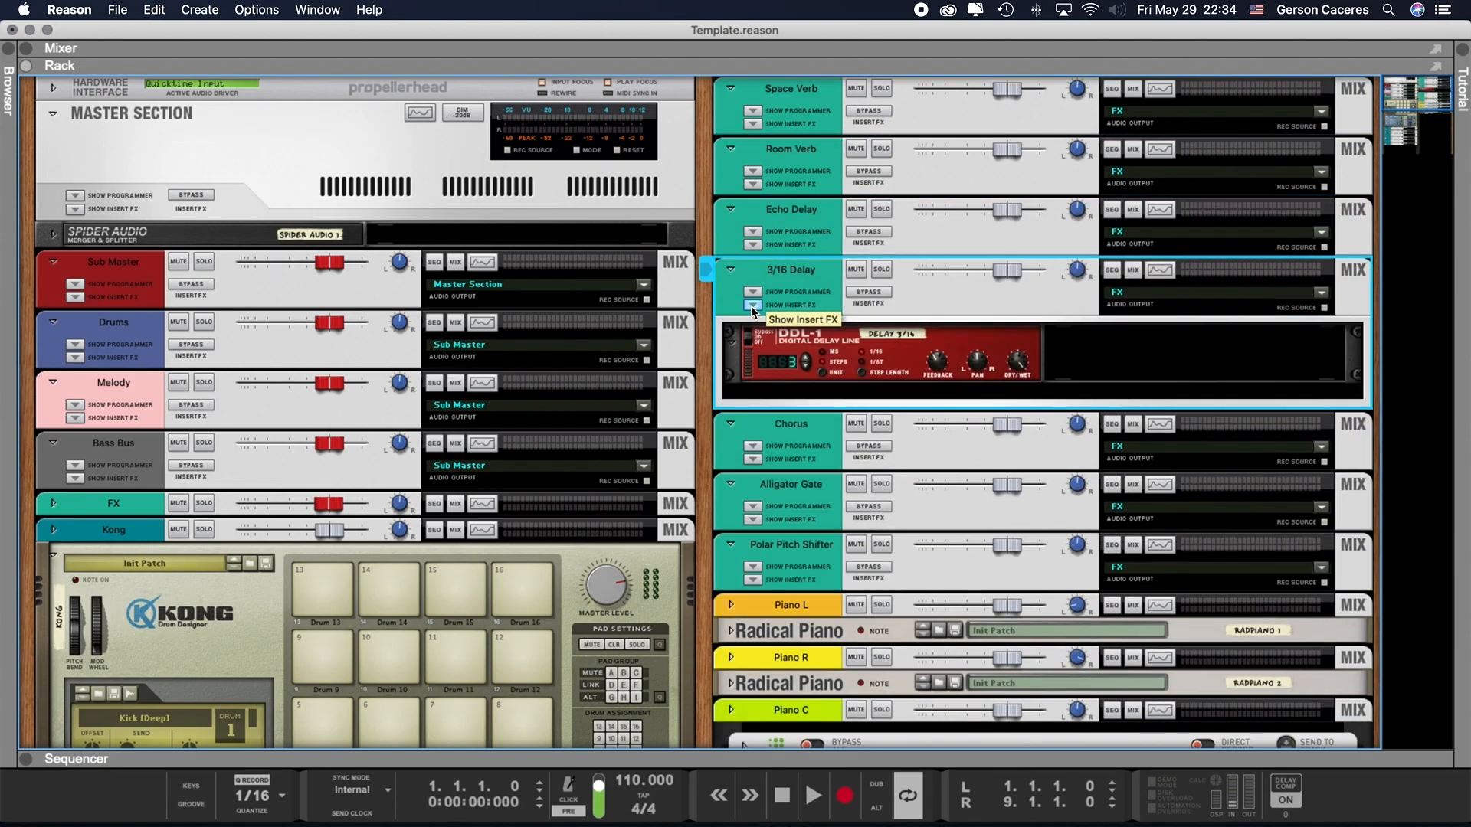
click(751, 306)
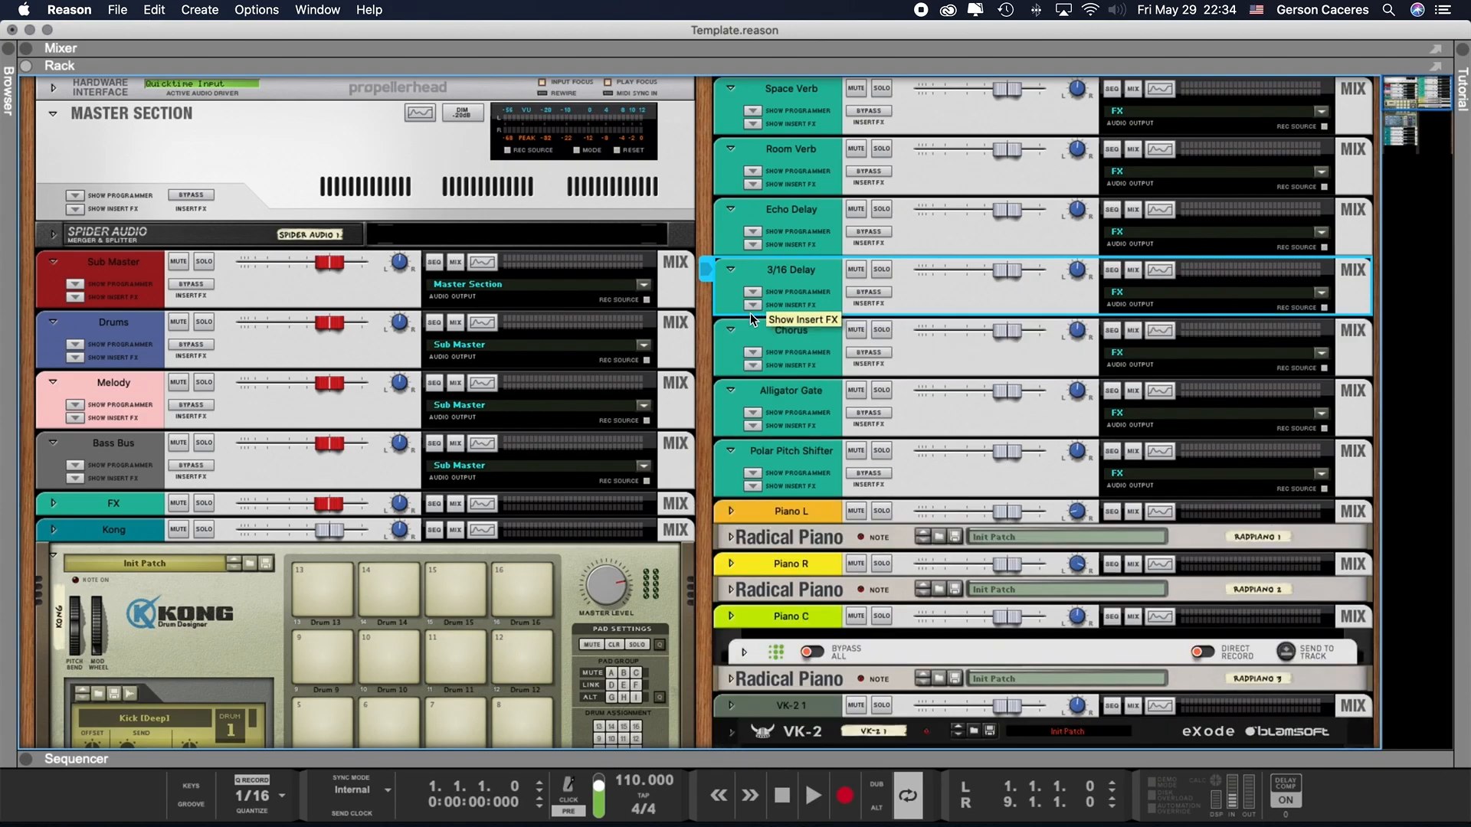
- Reveal and hide the insert effects of the Chorus, Alligator Gate and Polar Pitch Shifter channels
click(756, 362)
click(756, 363)
click(755, 427)
click(755, 427)
click(752, 486)
click(752, 486)
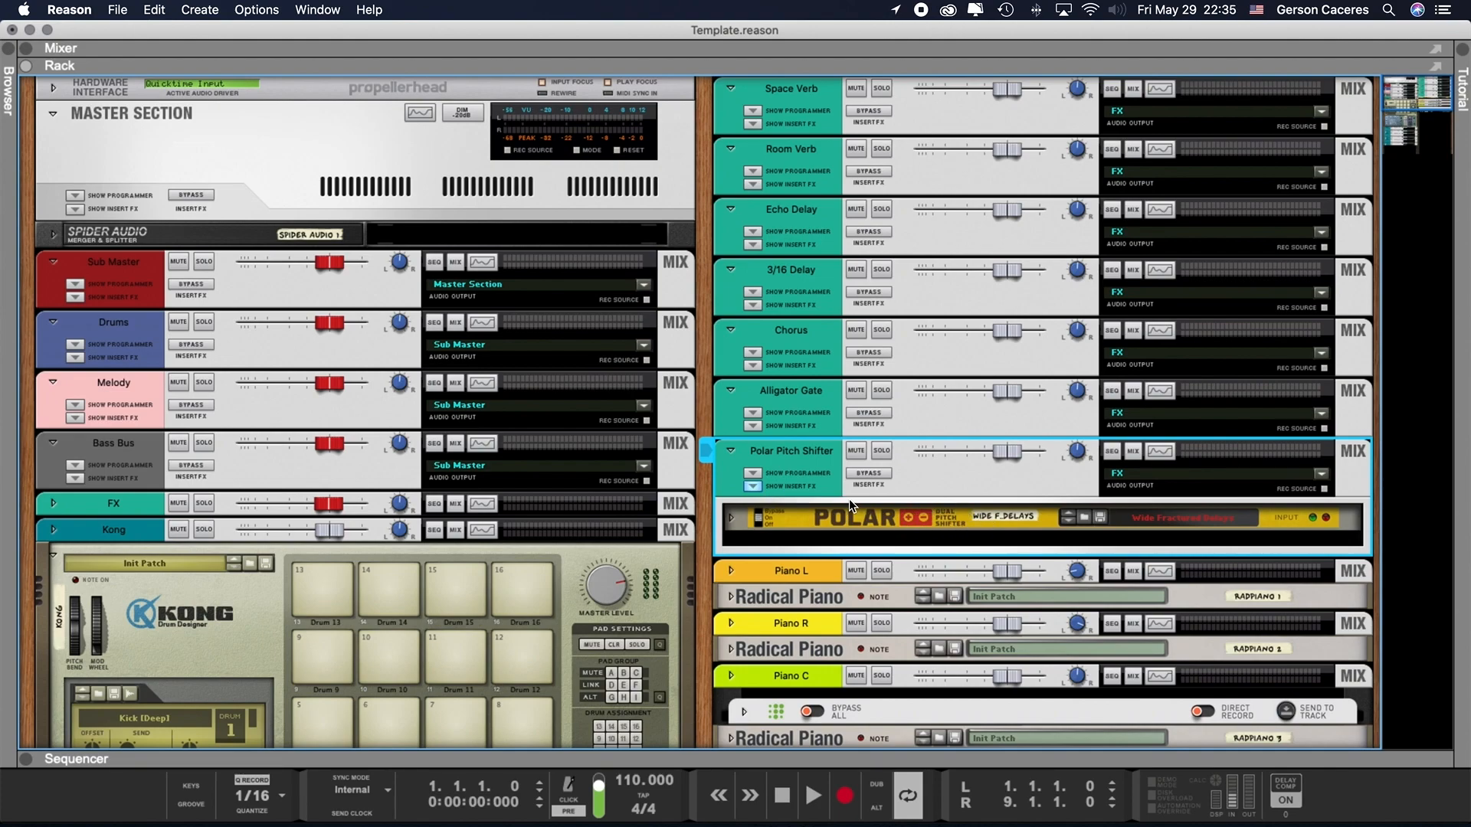
click(754, 485)
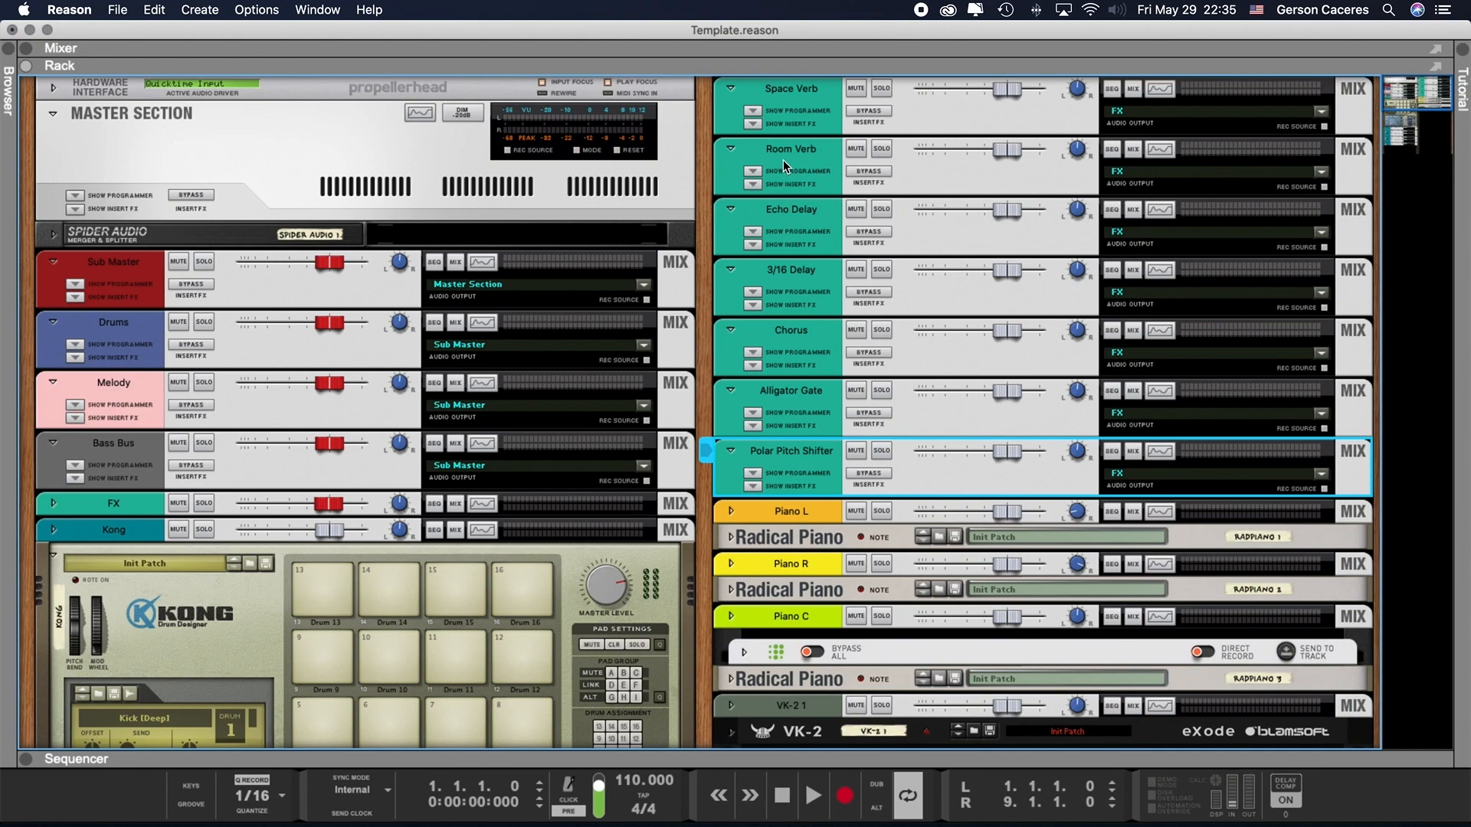
- Show the Space Verb channel's insert effects and review the options available for its DR-1 Deep Reverb device
click(752, 123)
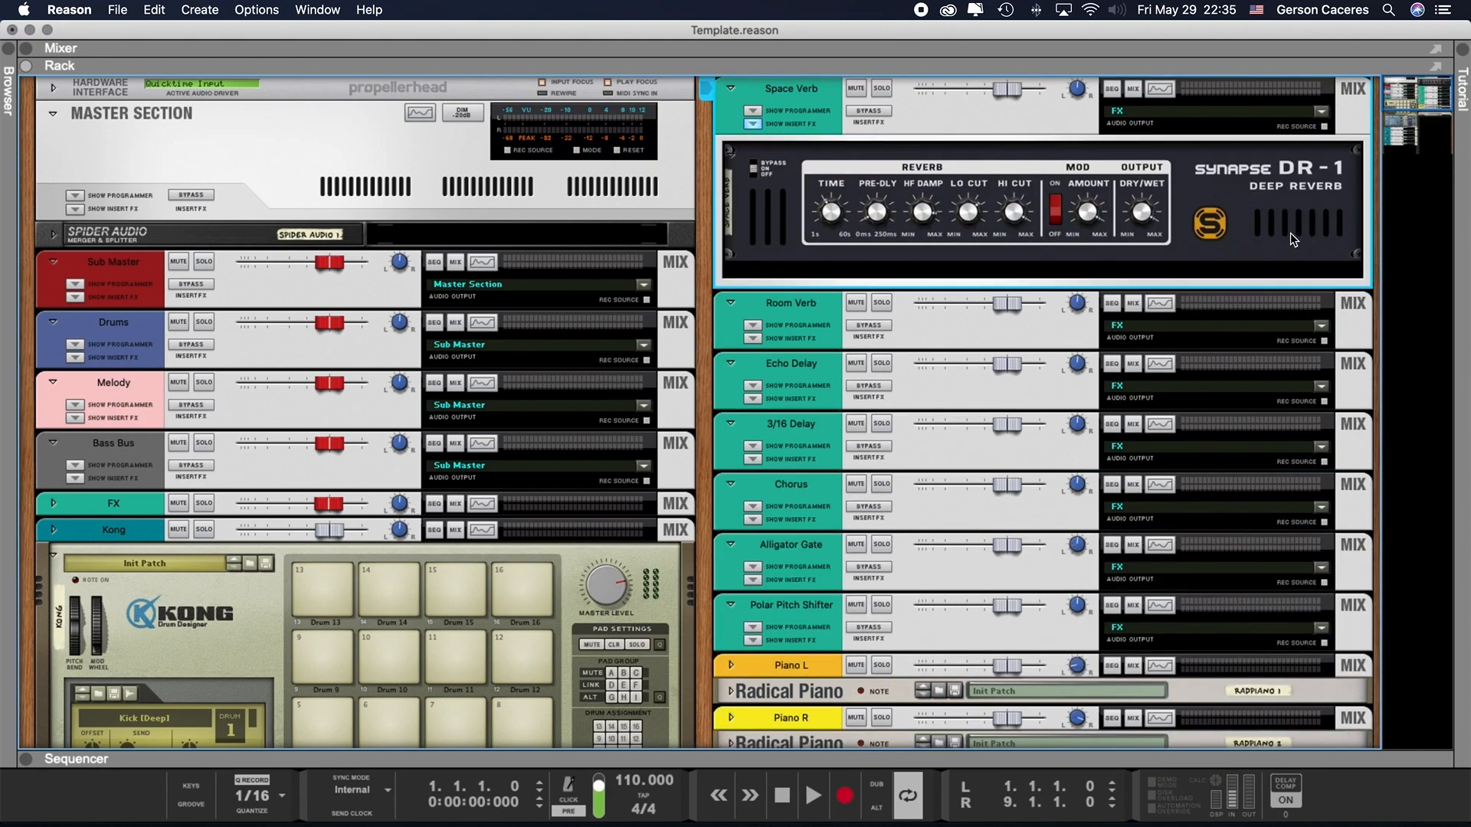
click(1248, 239)
right_click(1249, 239)
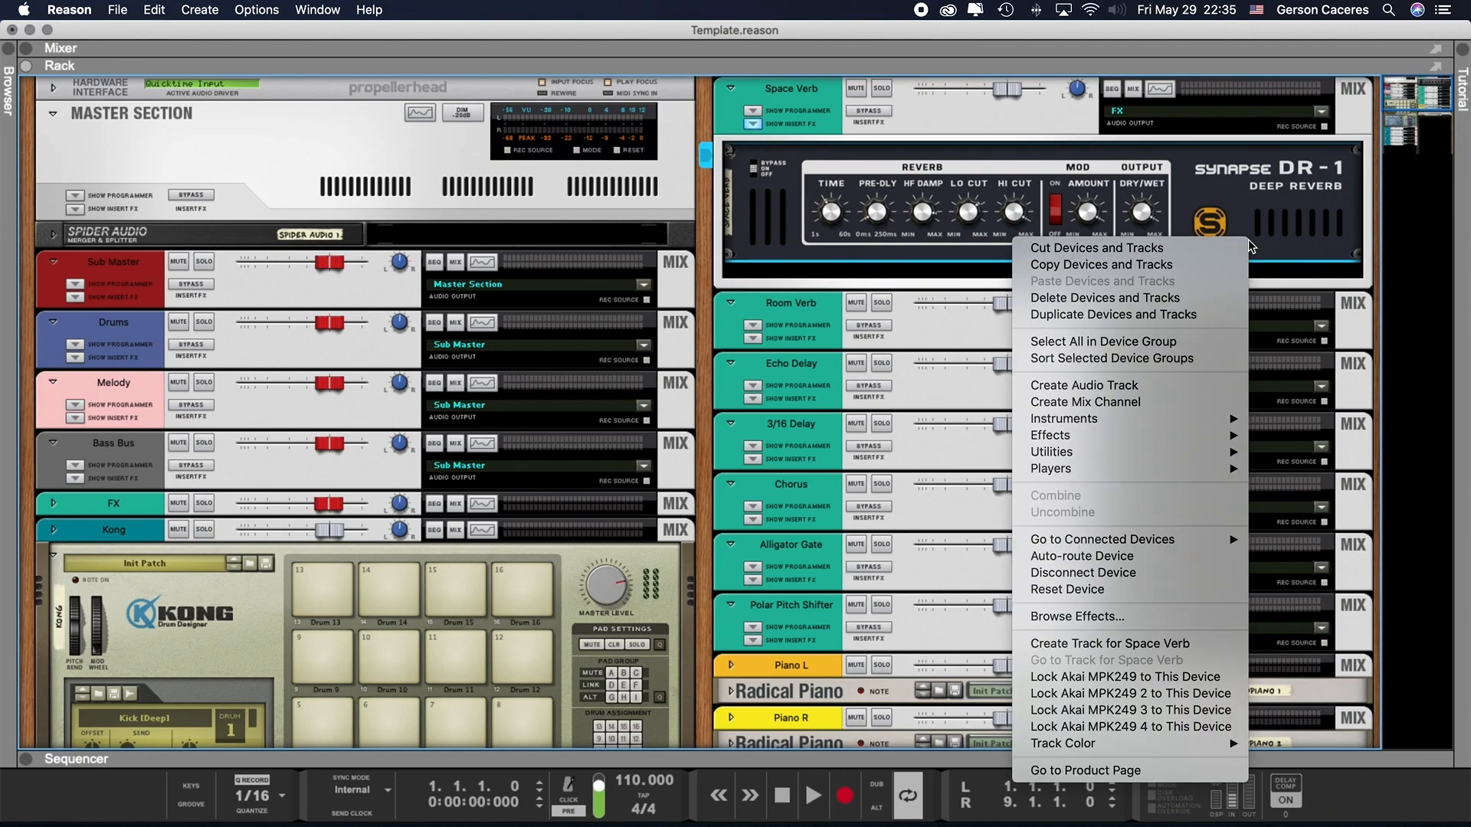
click(1291, 224)
right_click(1290, 224)
click(1317, 197)
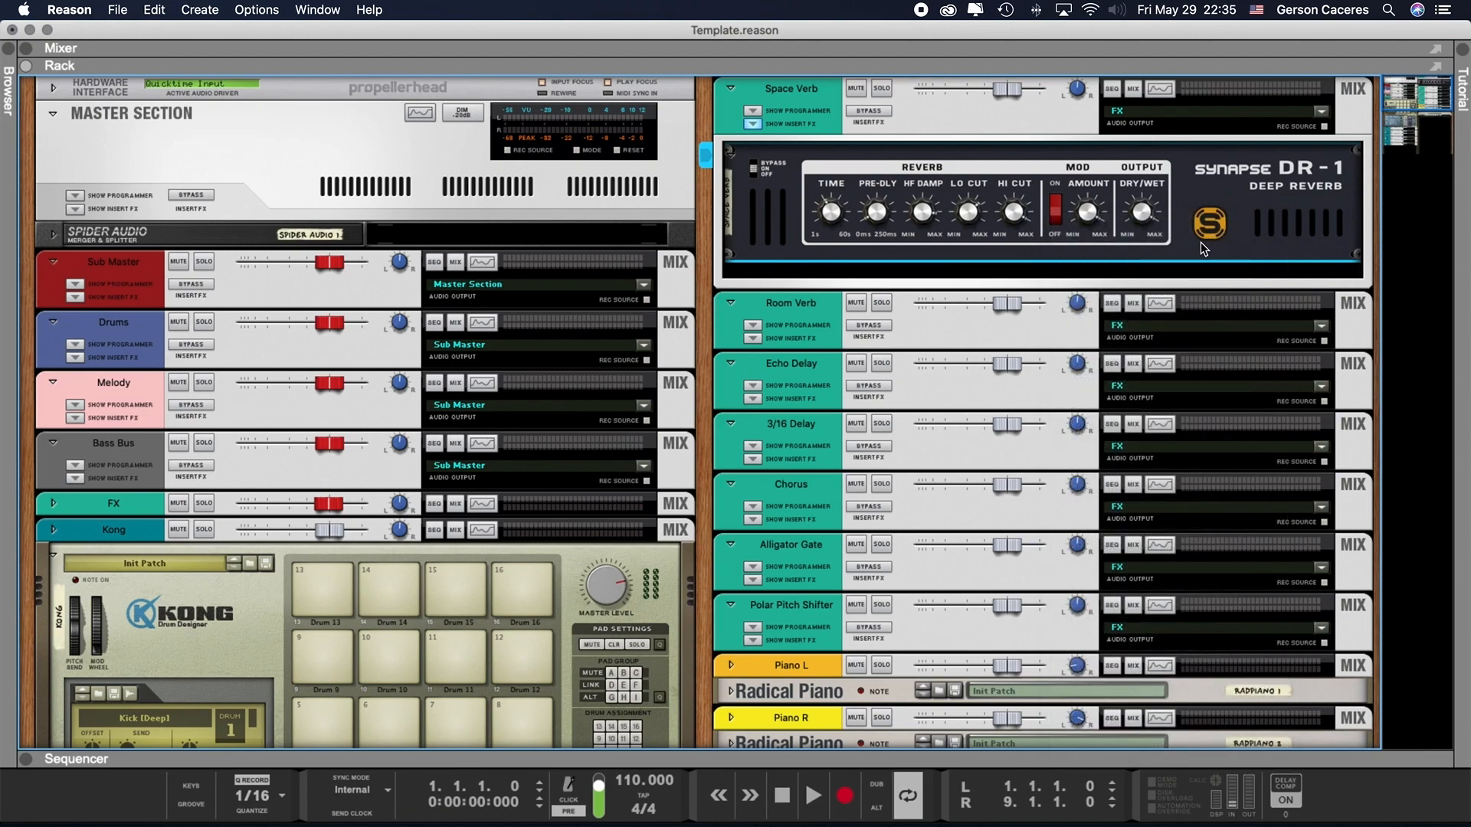
right_click(1242, 230)
key(Escape)
- Fold the DR-1 Deep Reverb device and hide the Space Verb channel's insert effects
click(728, 159)
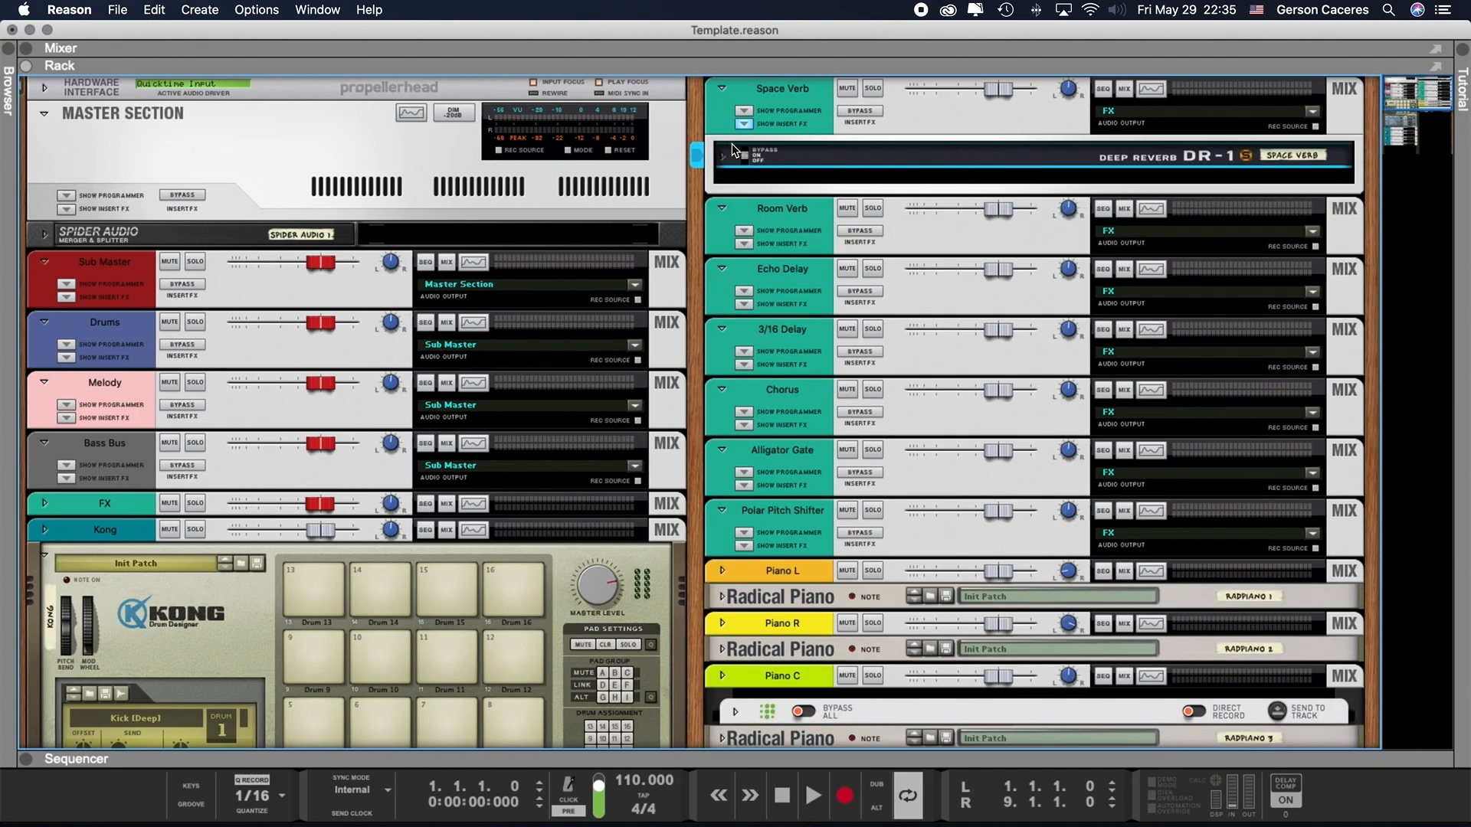
click(743, 123)
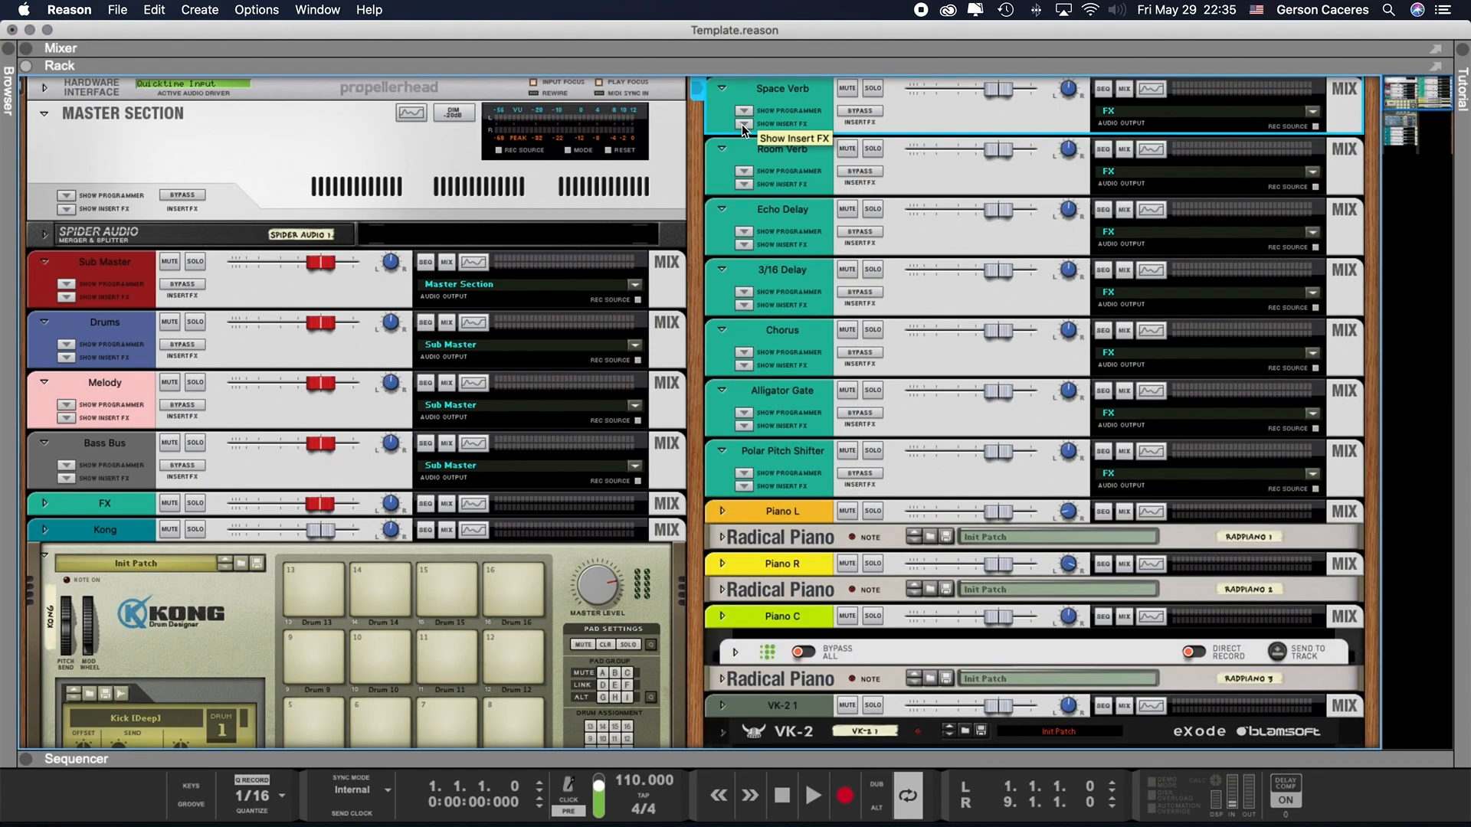
- Turn the rack to its rear and inspect the cabling of the Master Section and each effect channel from Space Verb to Polar Pitch Shifter
key(Tab)
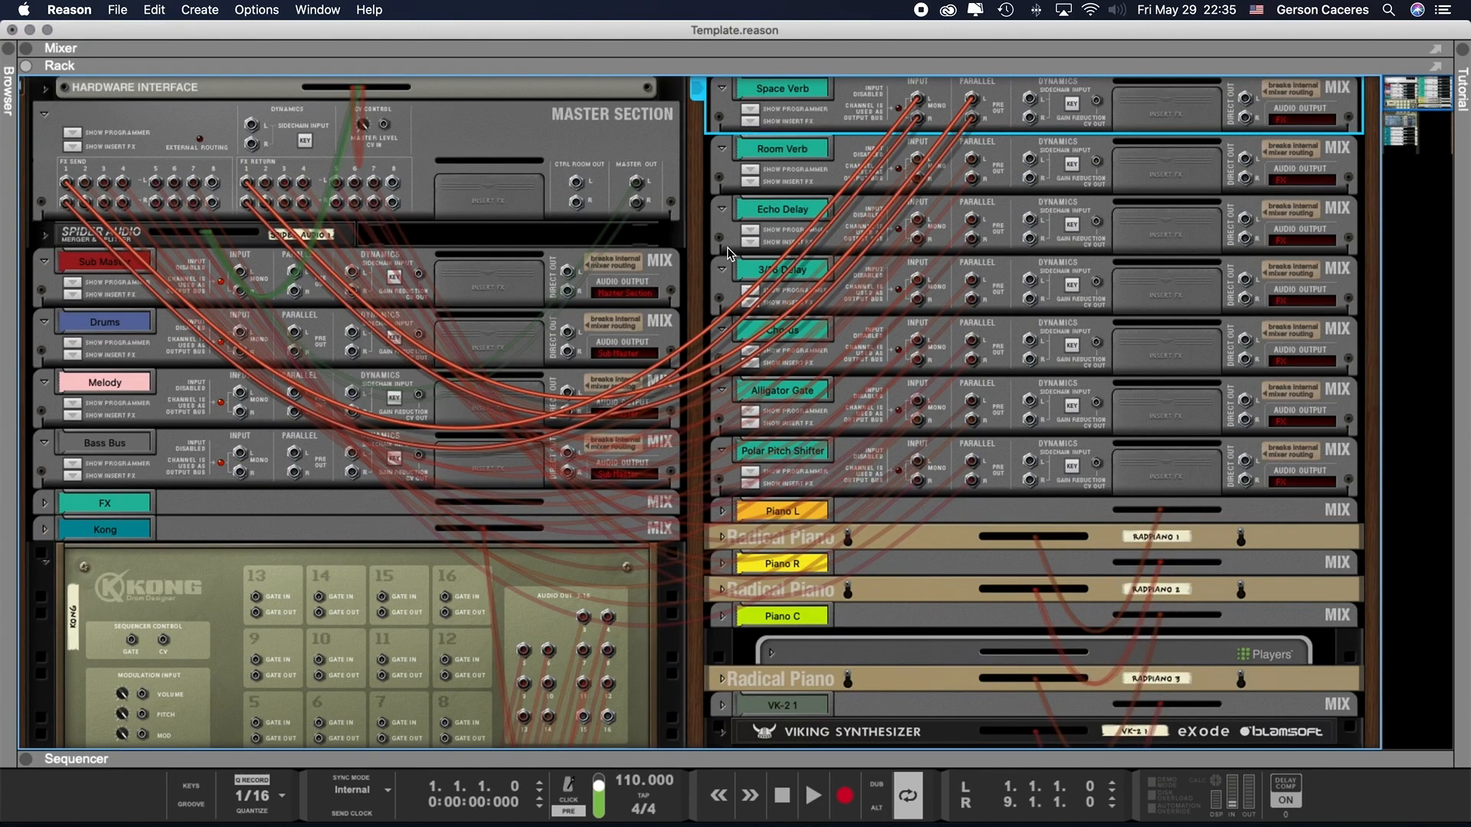
click(567, 157)
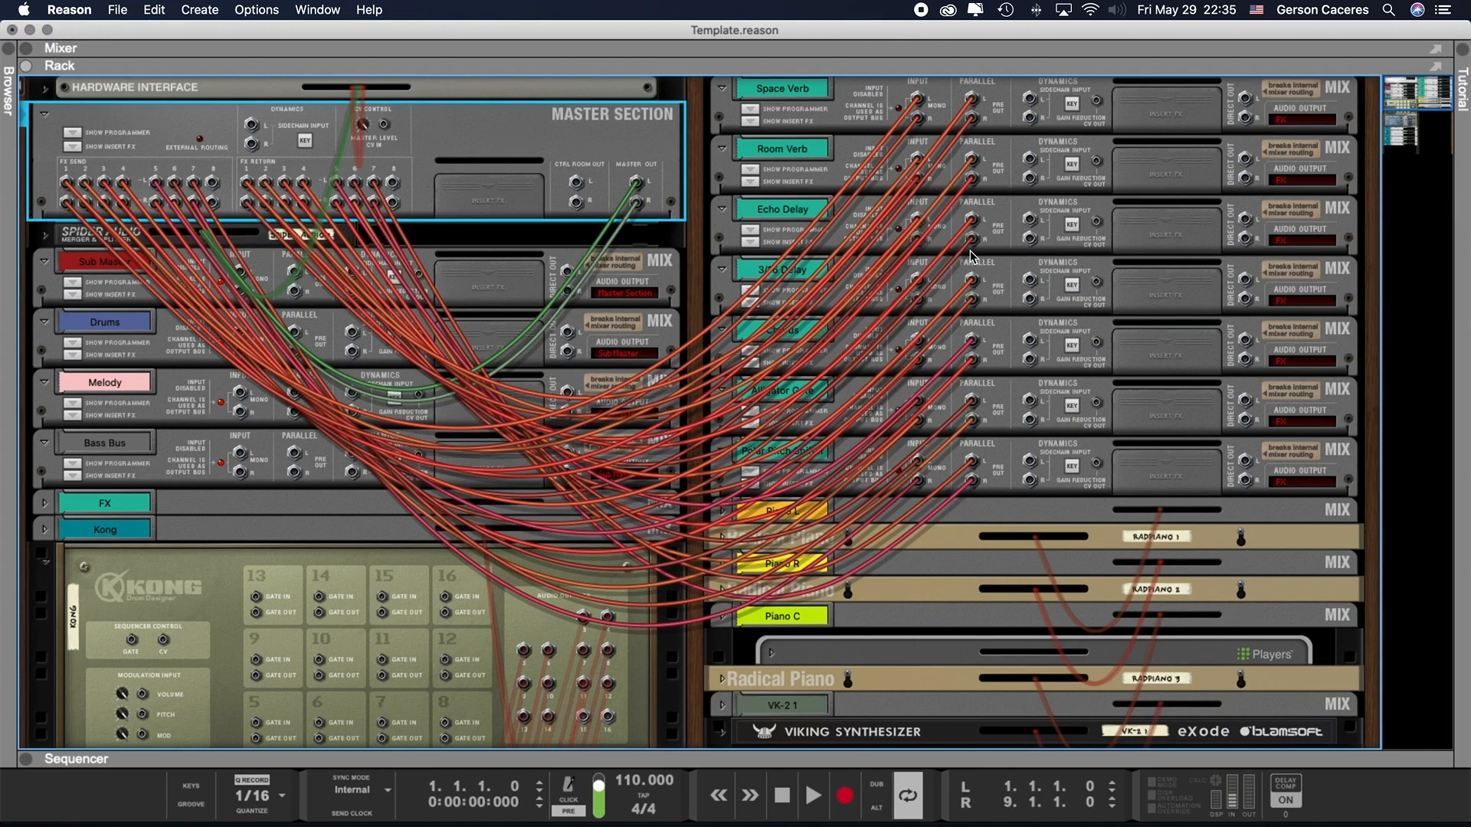
click(1006, 125)
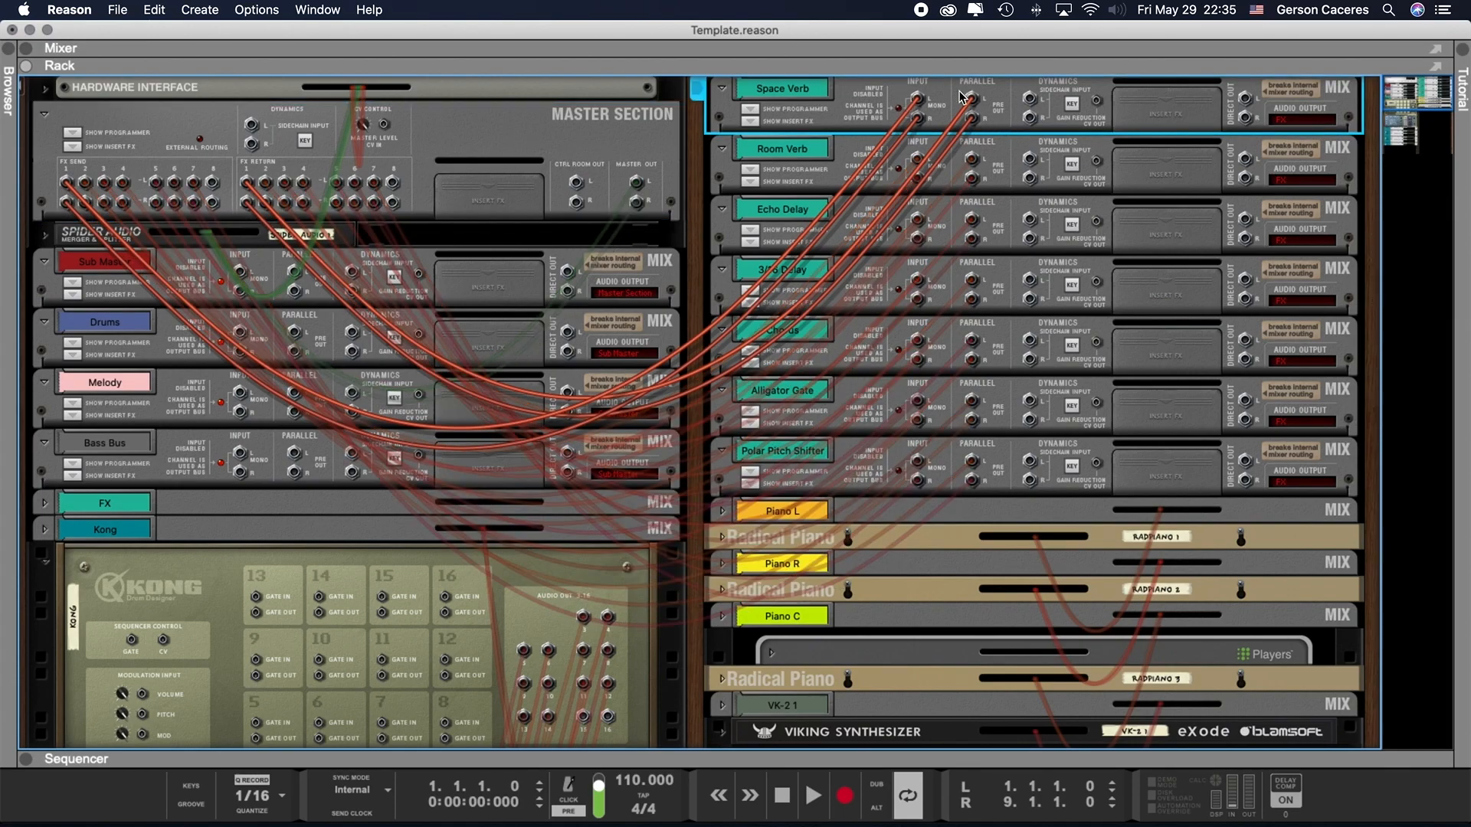
click(1000, 181)
click(1000, 242)
click(1006, 290)
click(1008, 357)
click(997, 411)
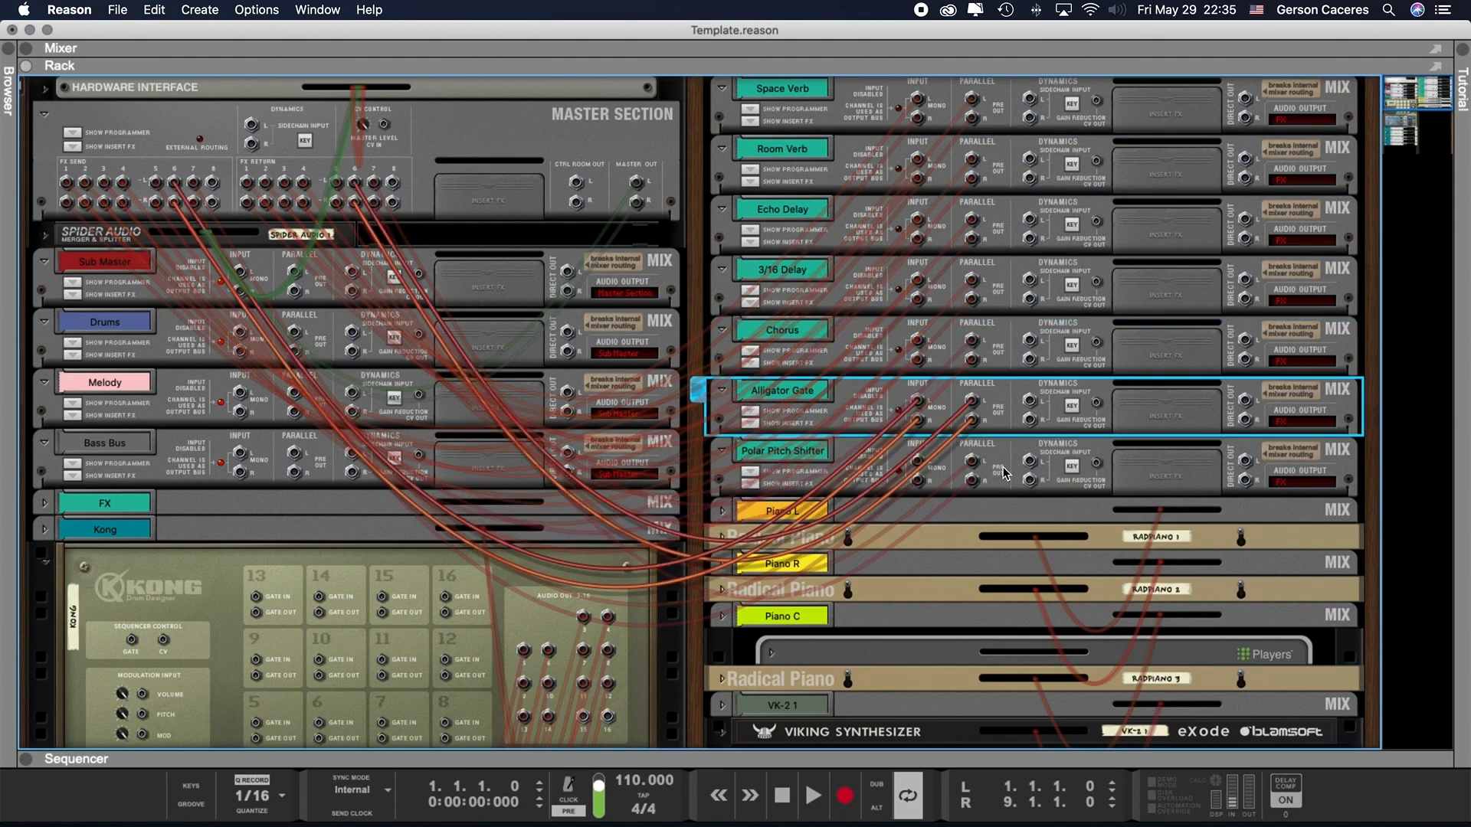
click(1006, 474)
click(493, 197)
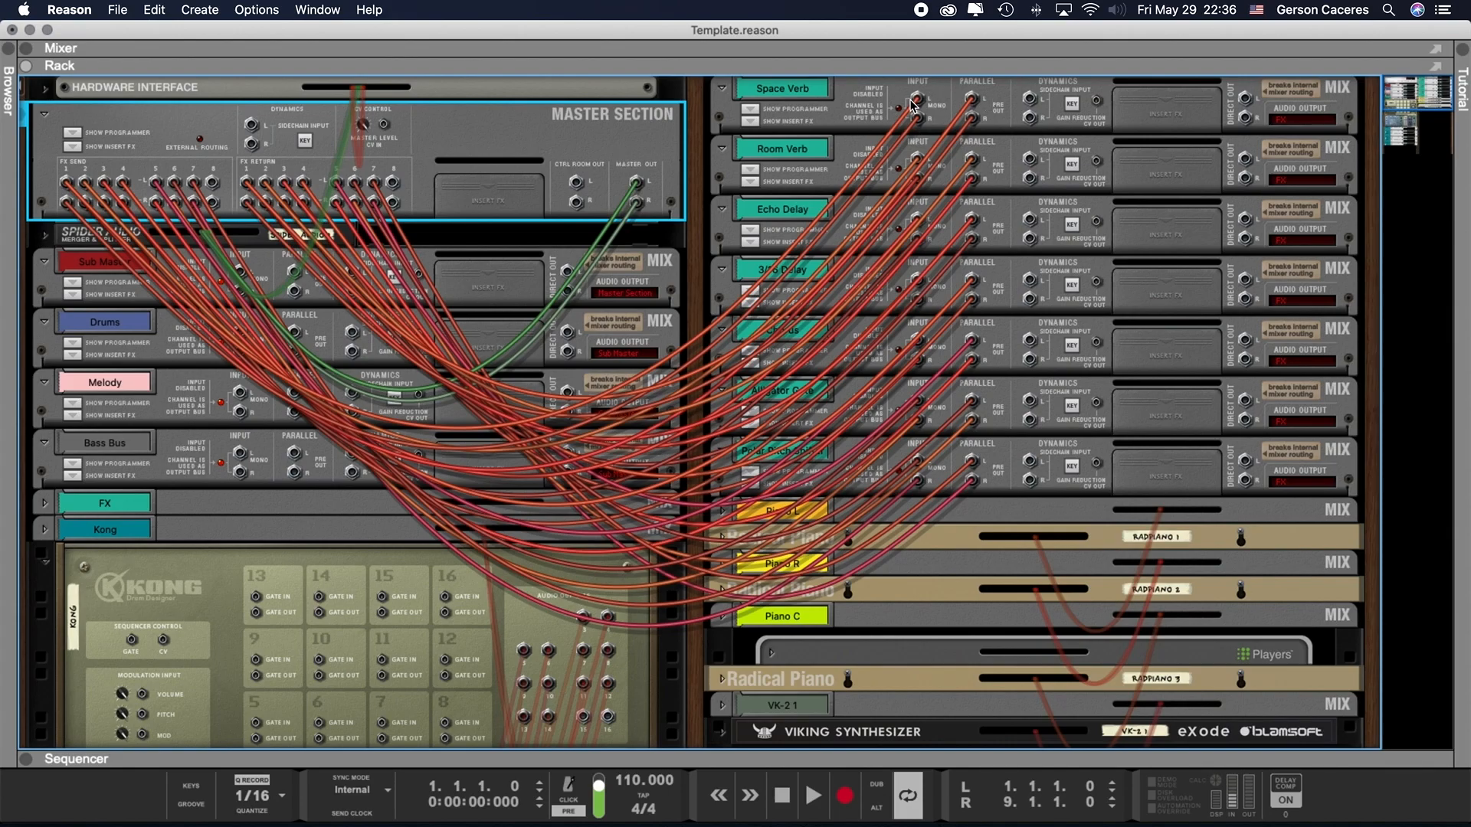
- Trace the FX send and return cables of the Space Verb, Room Verb and Echo Delay channels, ending at the Master Section
click(862, 112)
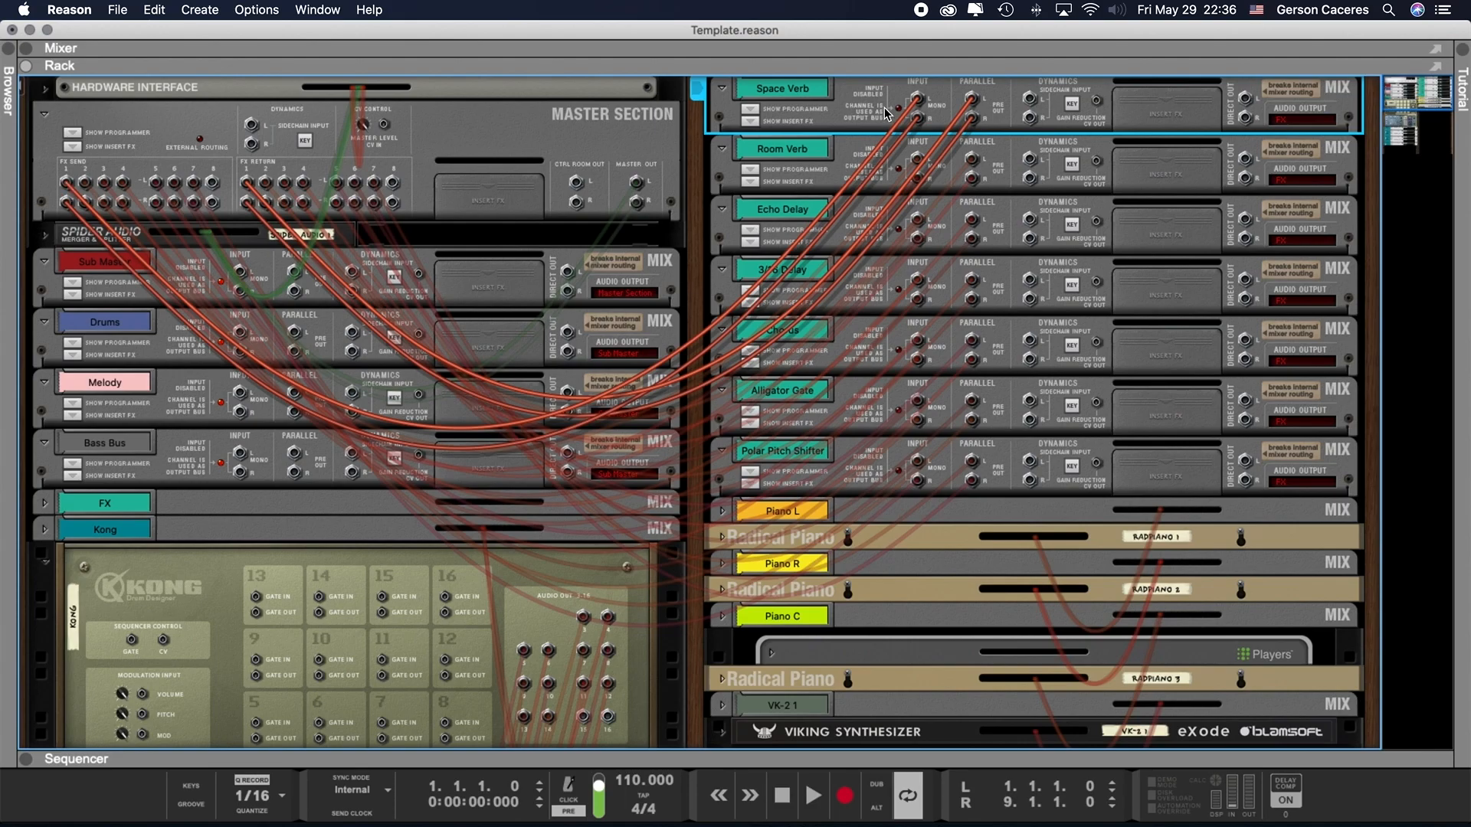
scroll(975, 94, down, 1)
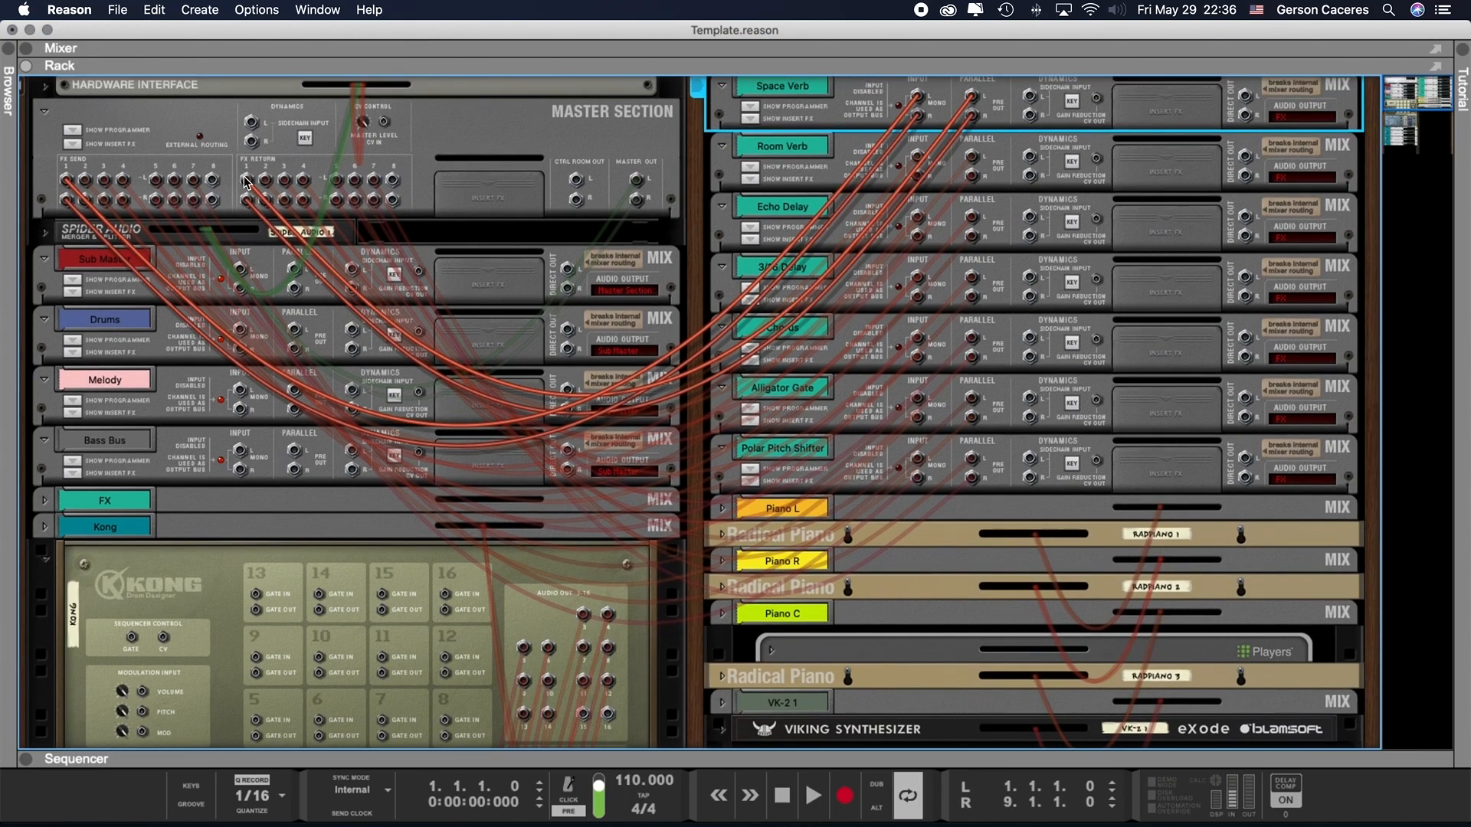
scroll(281, 182, down, 1)
click(837, 168)
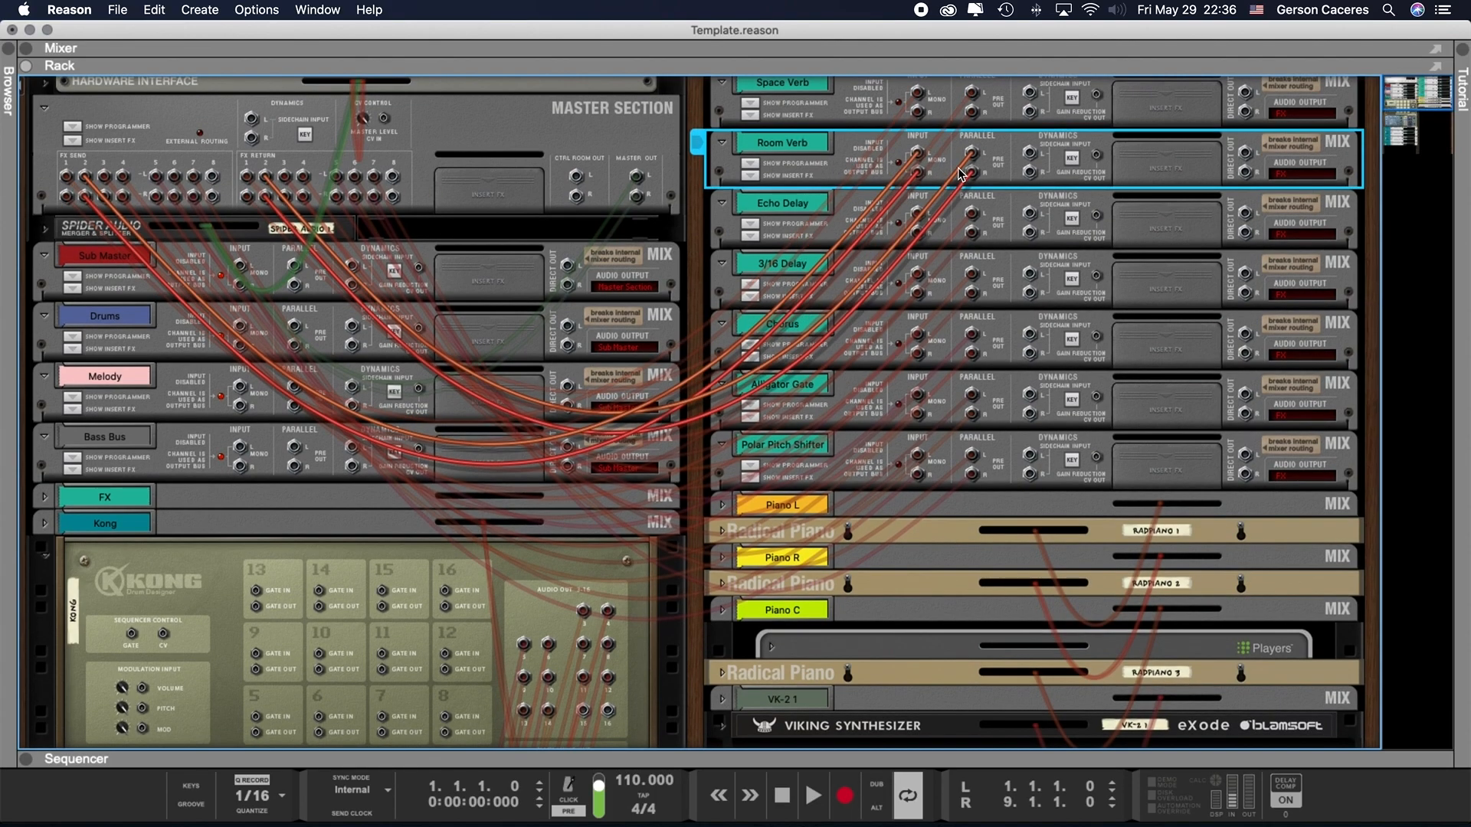
scroll(84, 178, down, 1)
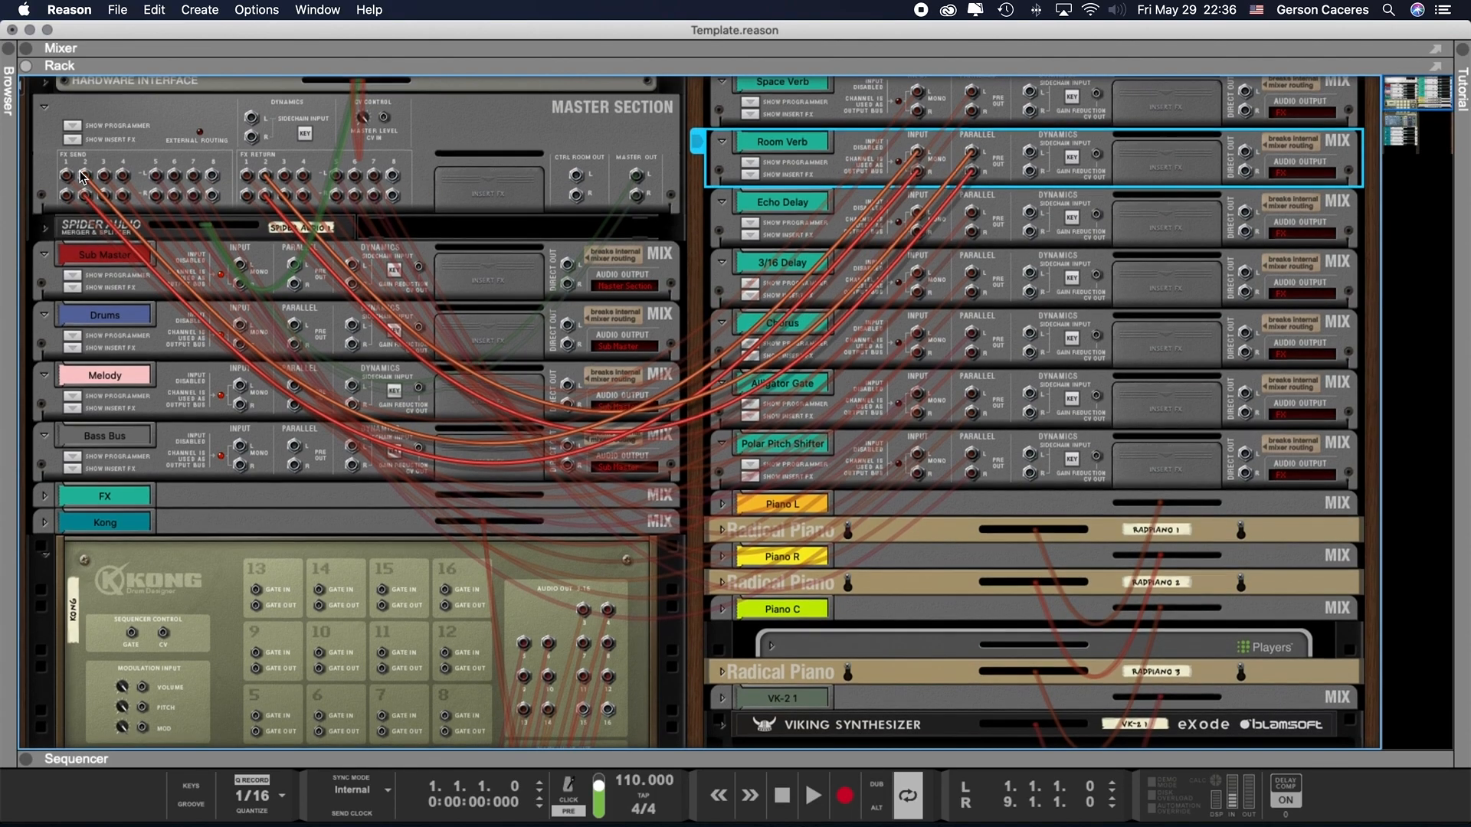
scroll(83, 172, up, 1)
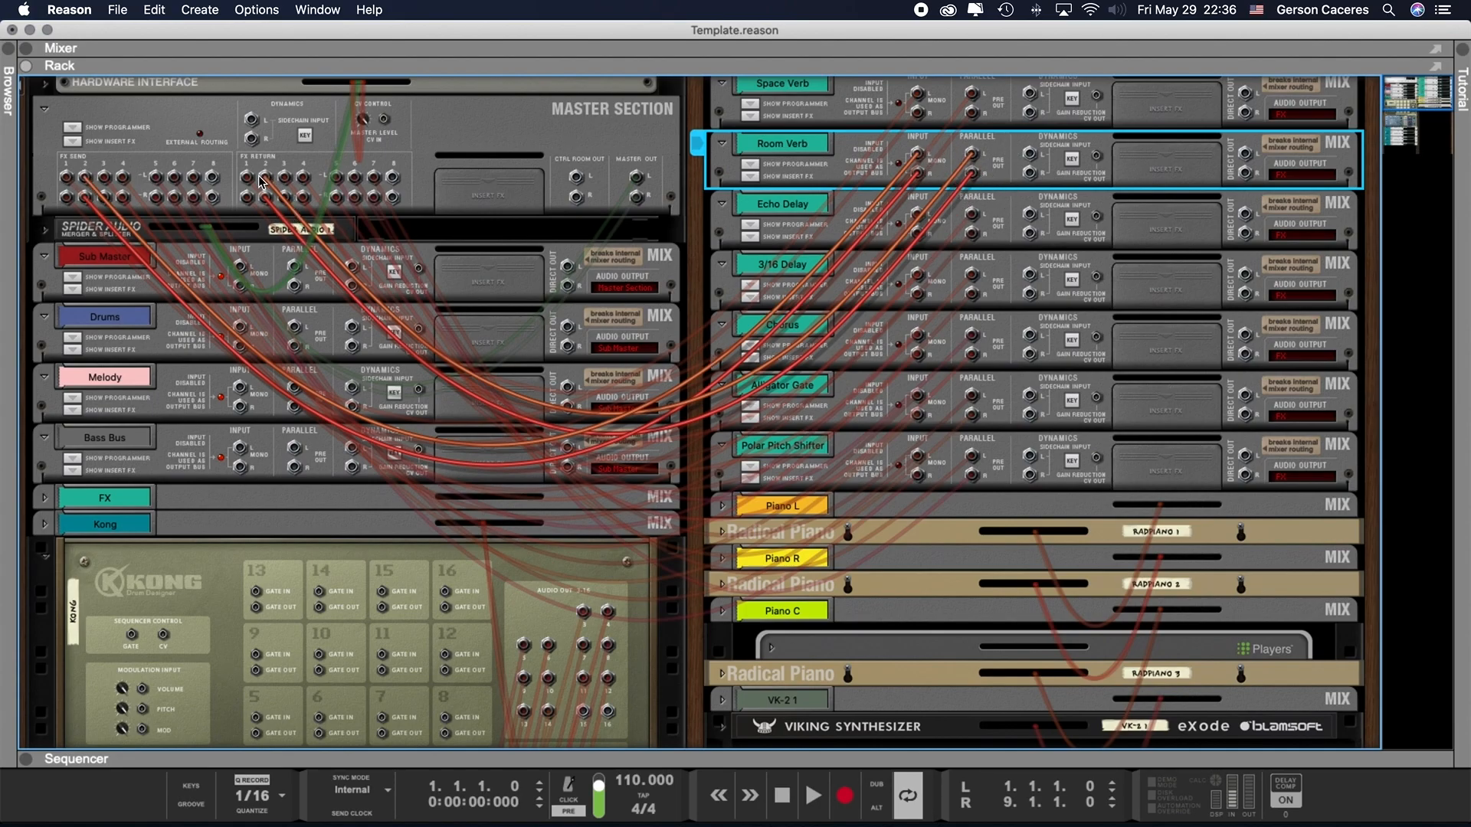
scroll(274, 175, up, 2)
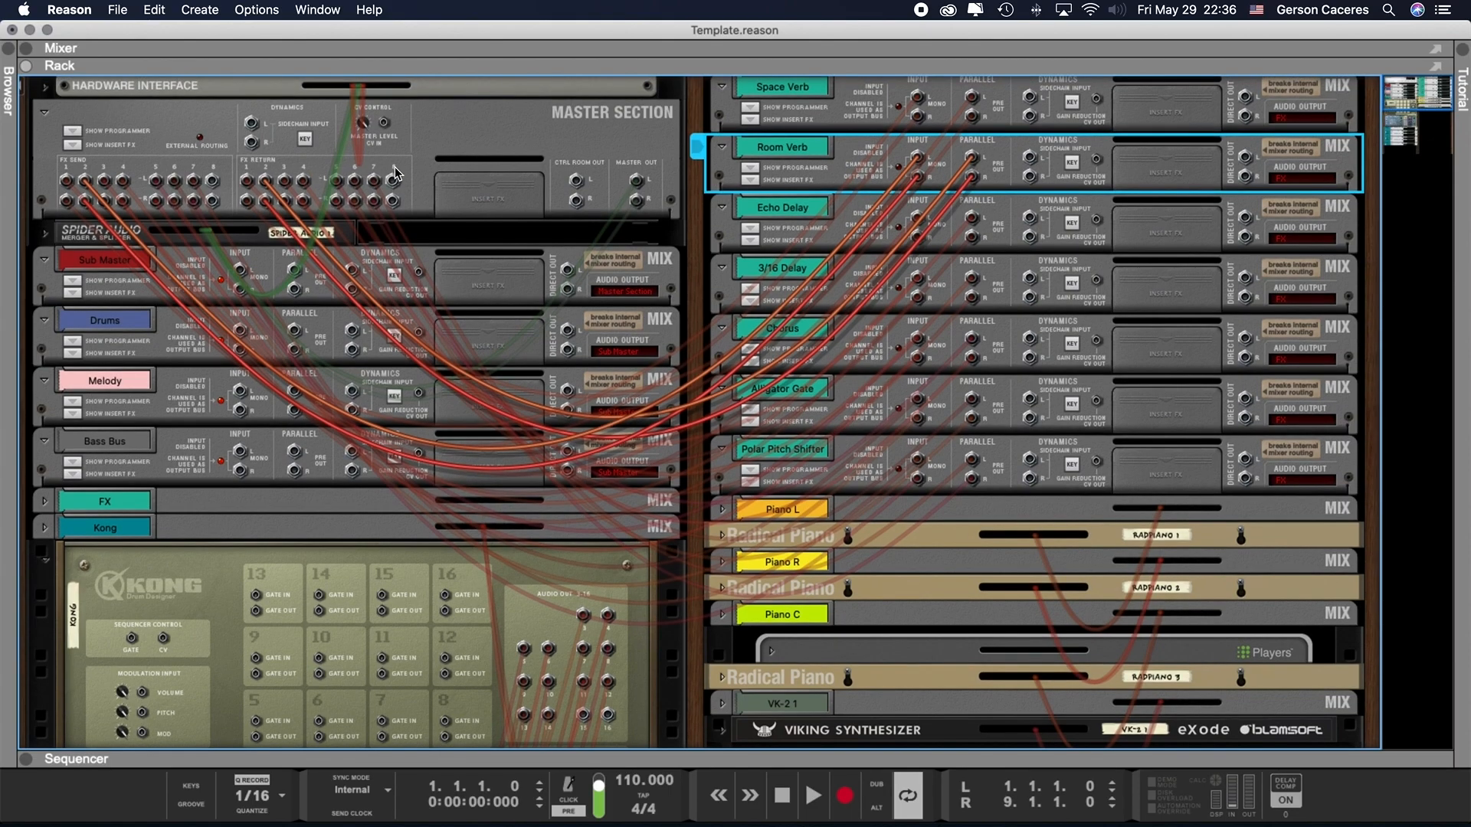
click(848, 211)
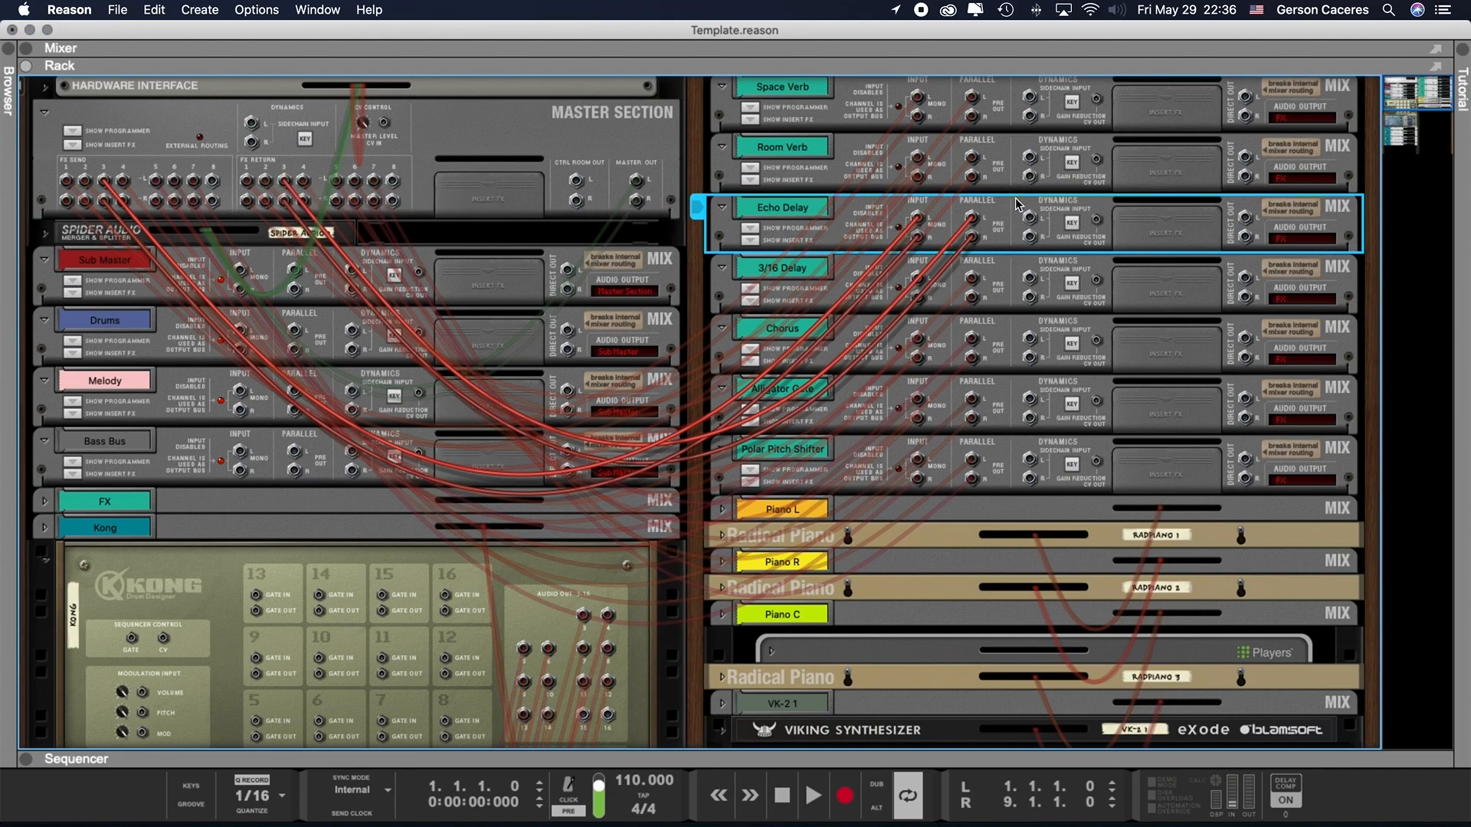
scroll(971, 190, up, 1)
click(571, 153)
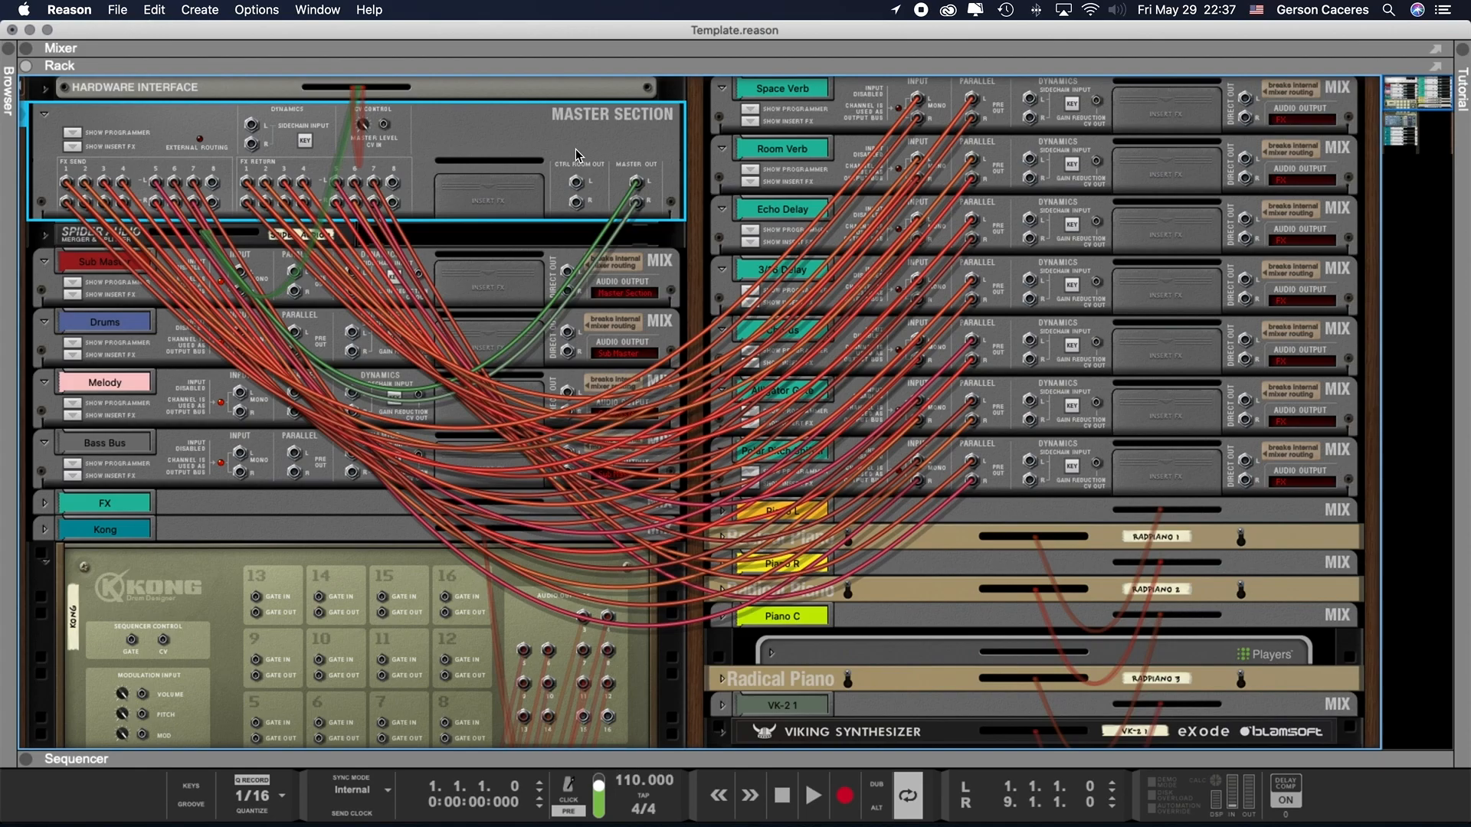
- Turn the rack back to its front and, in the mixer, select the Sub Master channel and the range of buses from Drums to FX
key(Tab)
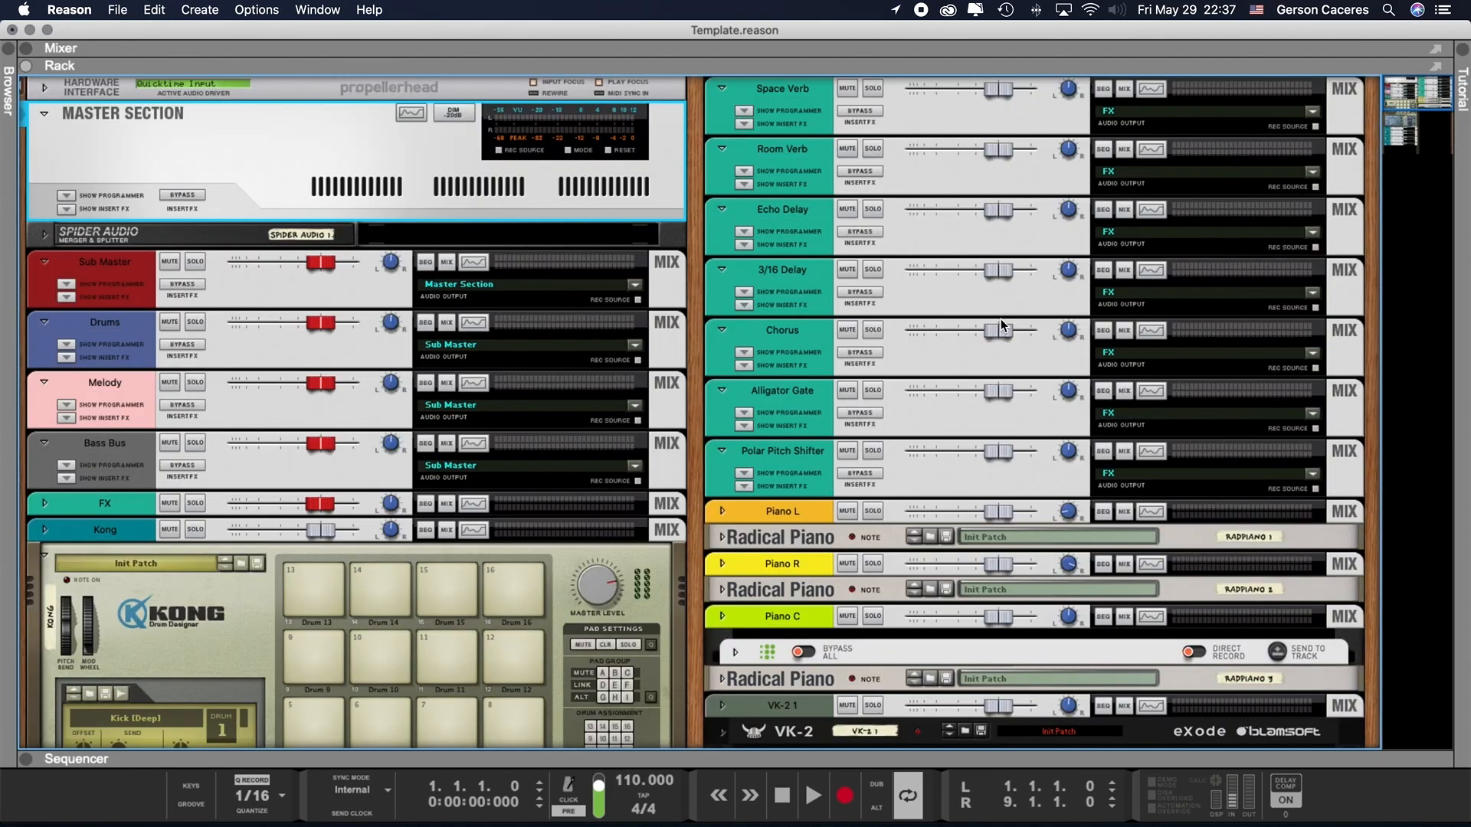
key(F5)
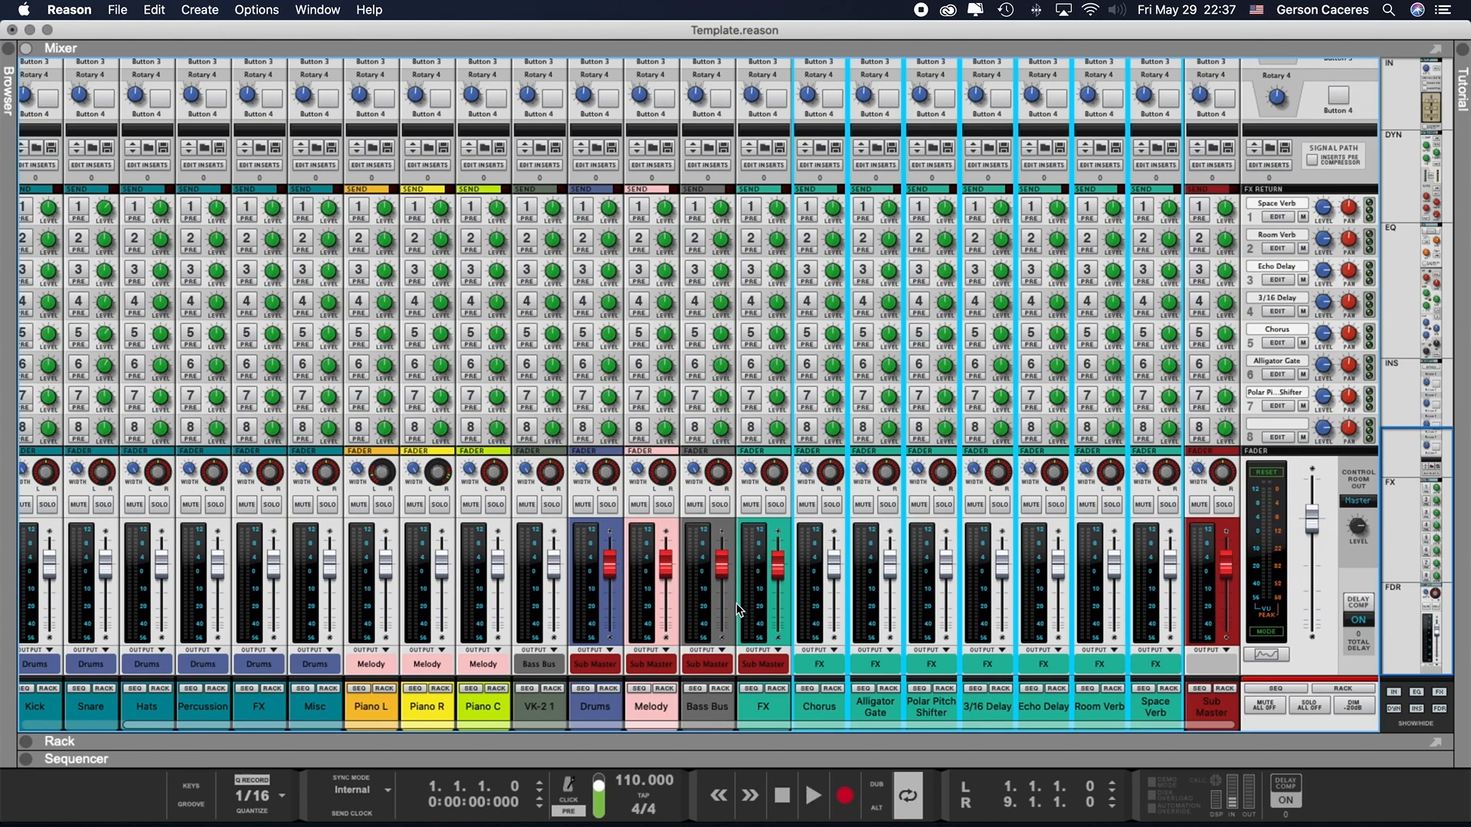
scroll(768, 623, left, 2)
scroll(769, 625, right, 2)
click(1226, 718)
click(599, 711)
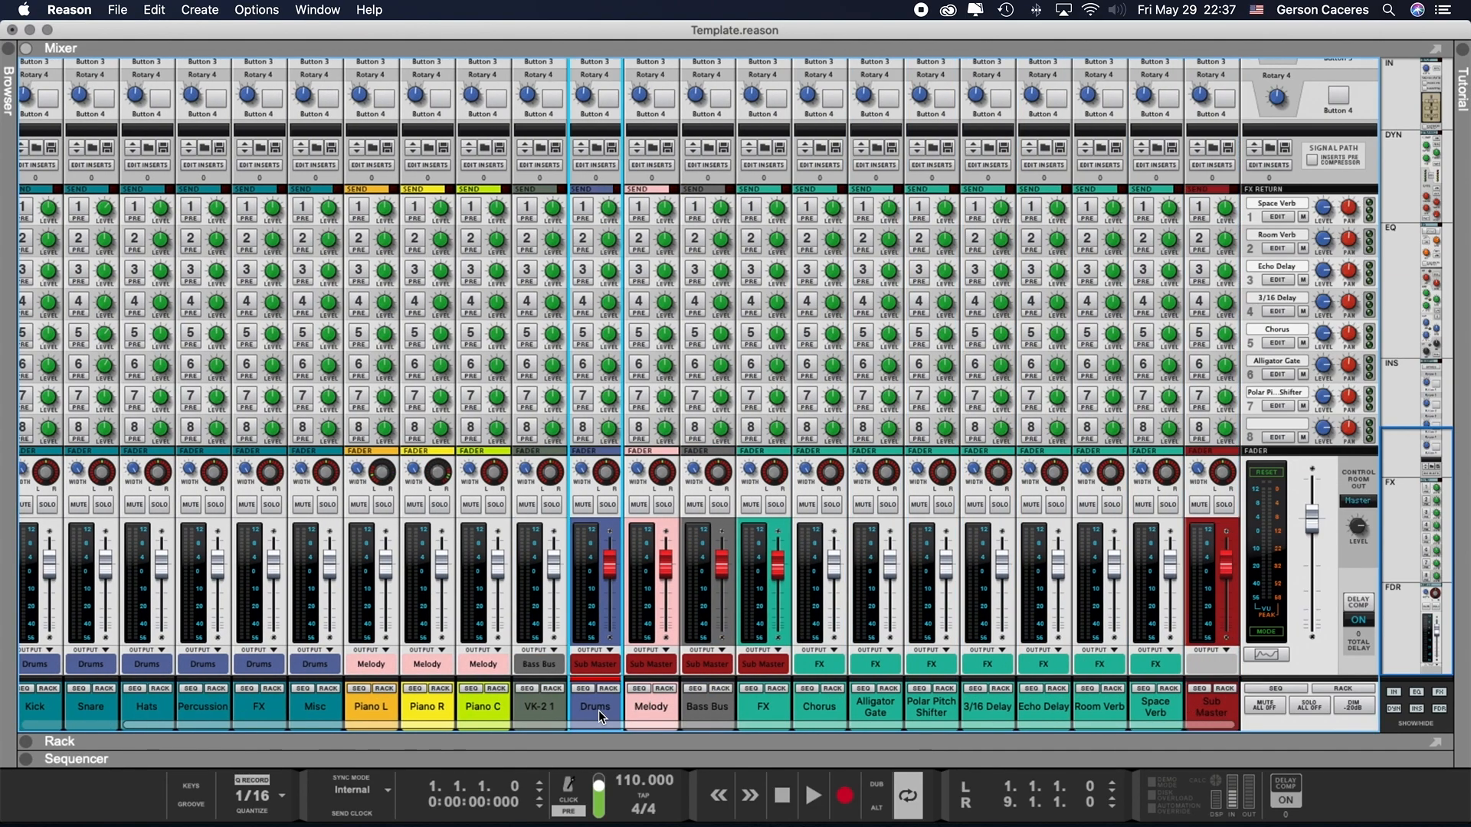
shift+click(762, 703)
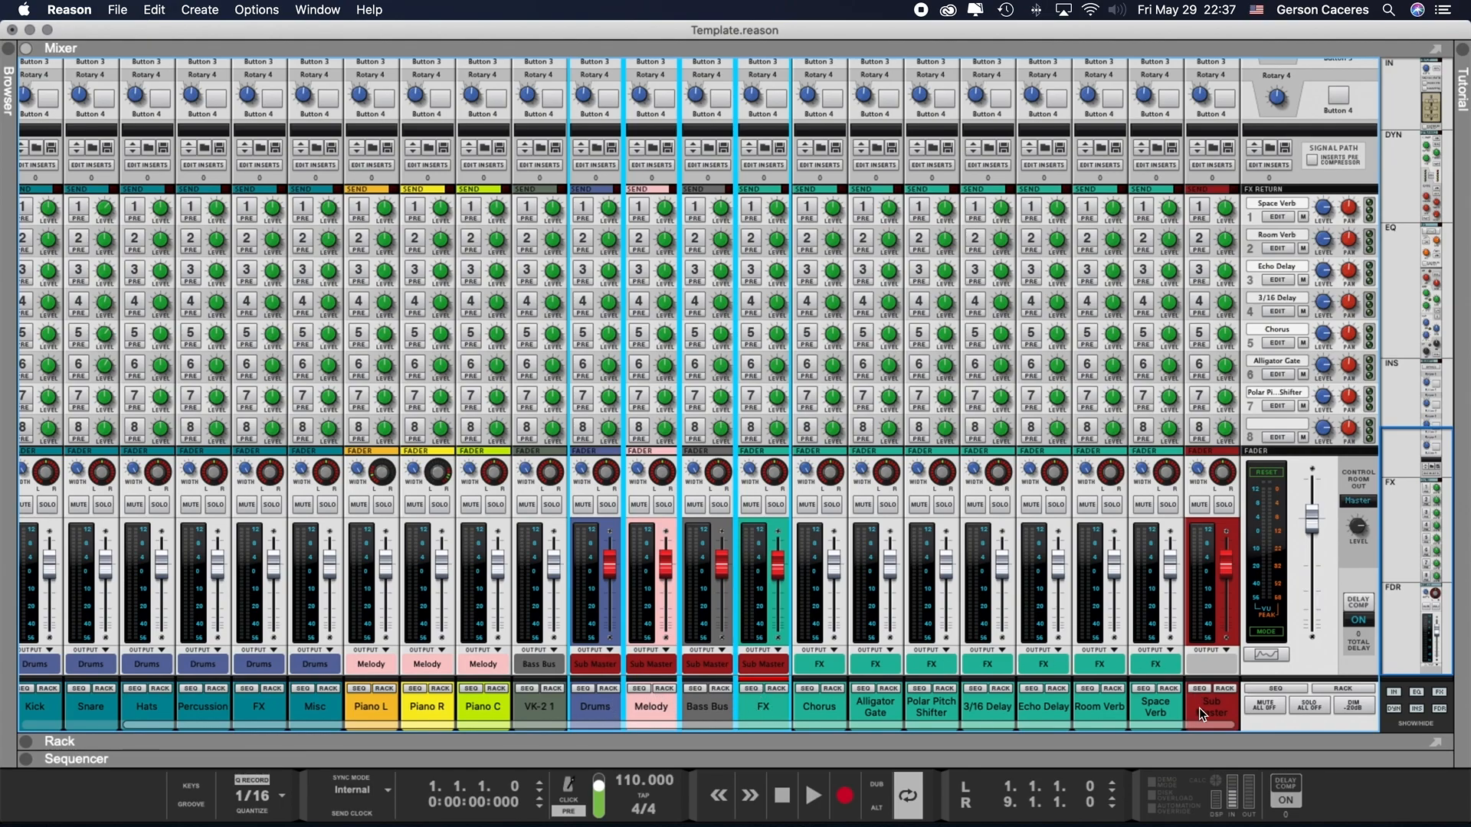
- In the rack, reveal and hide the insert effects areas of the Sub Master channel and the Master Section
key(F6)
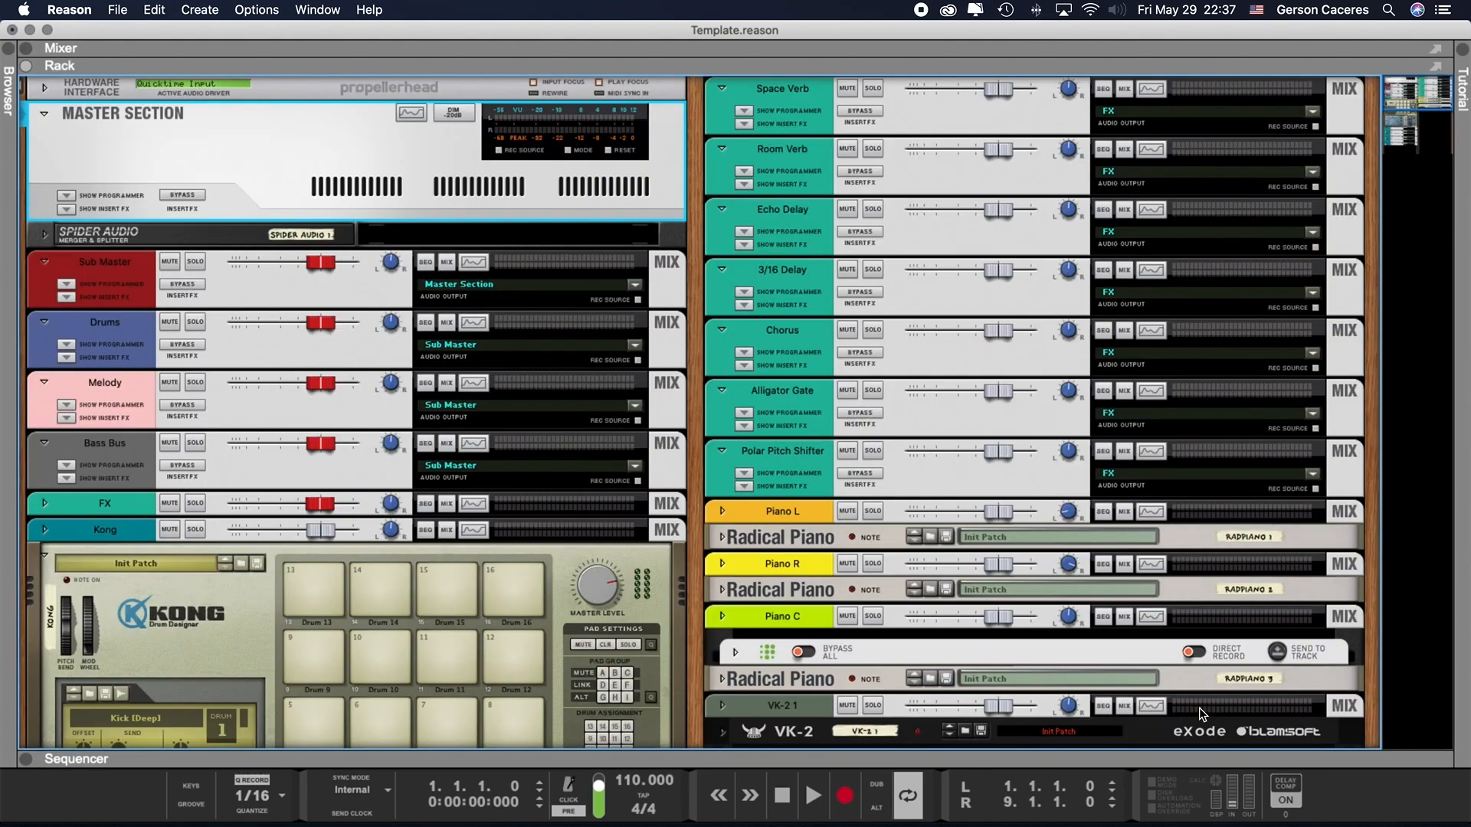
click(66, 297)
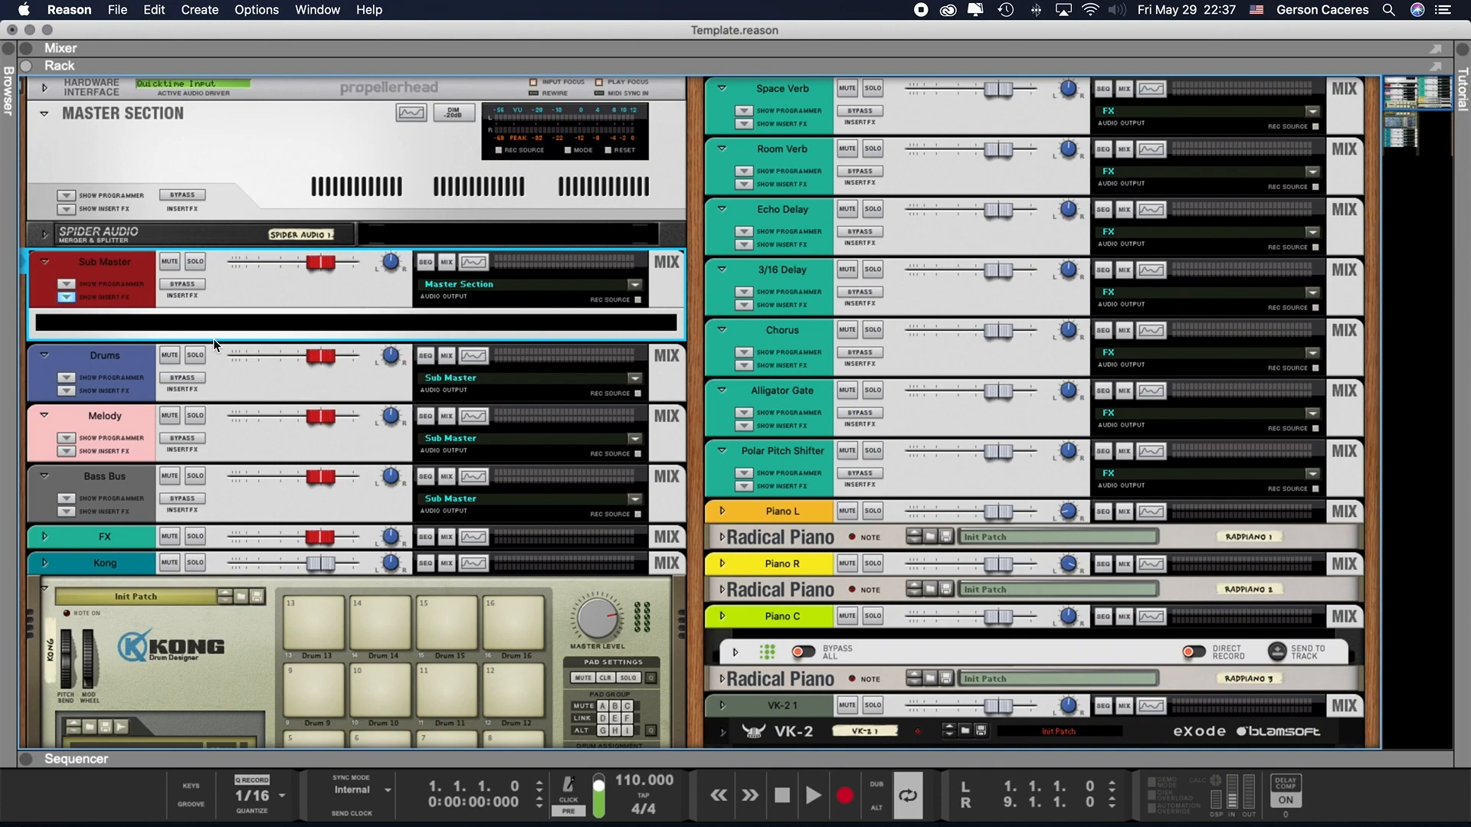
click(69, 296)
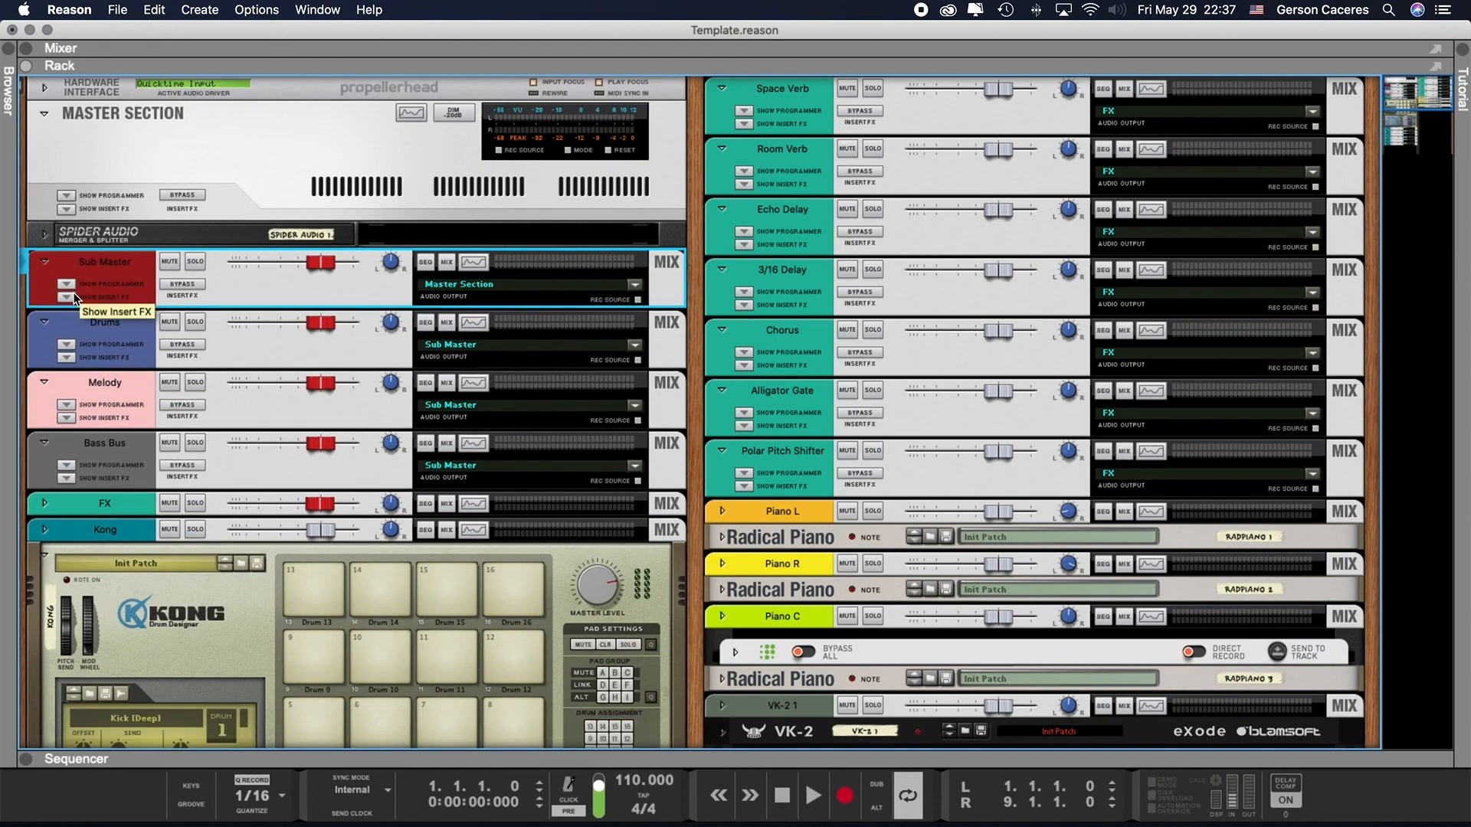
click(66, 210)
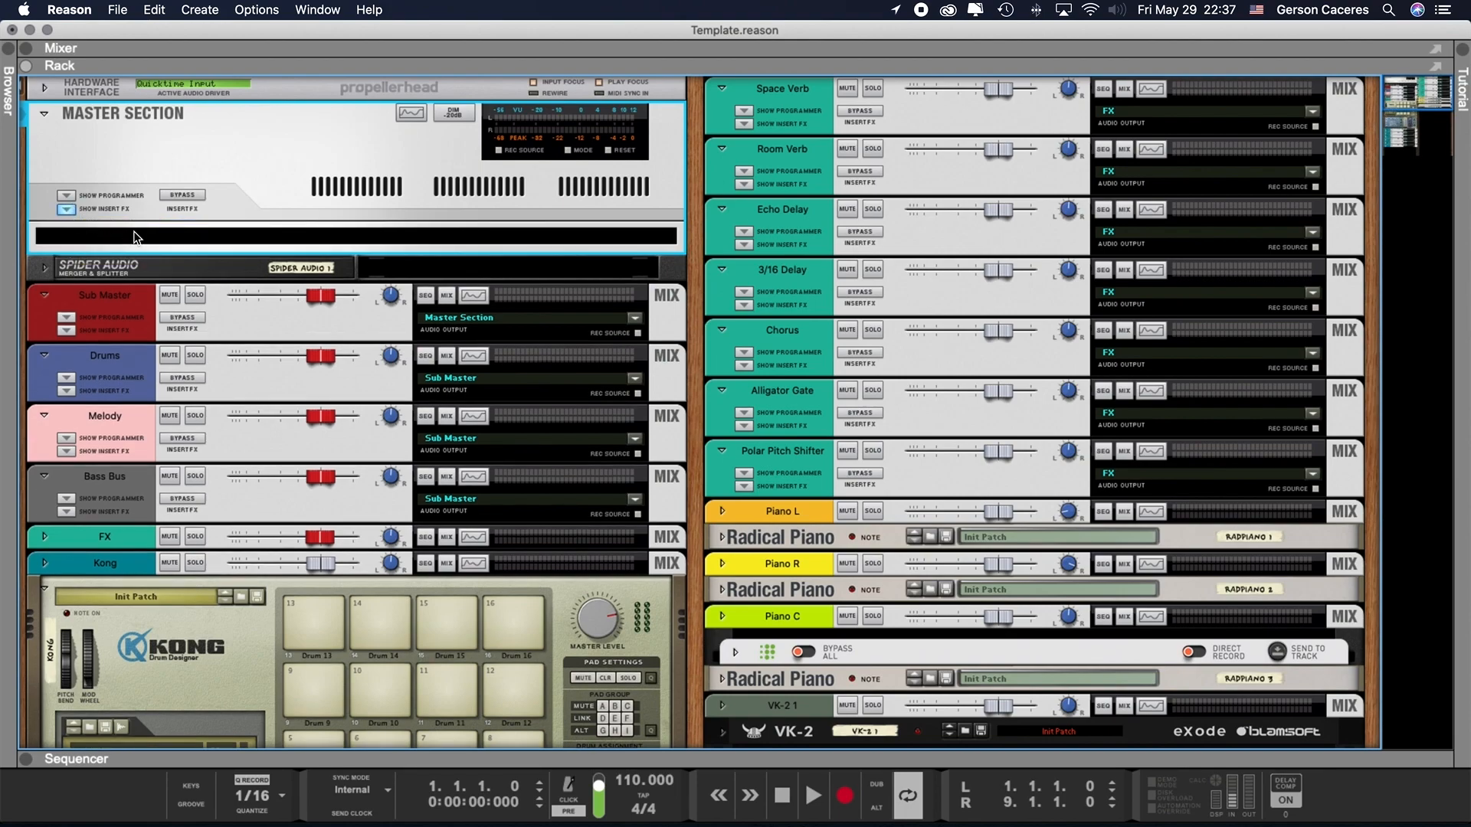
click(66, 209)
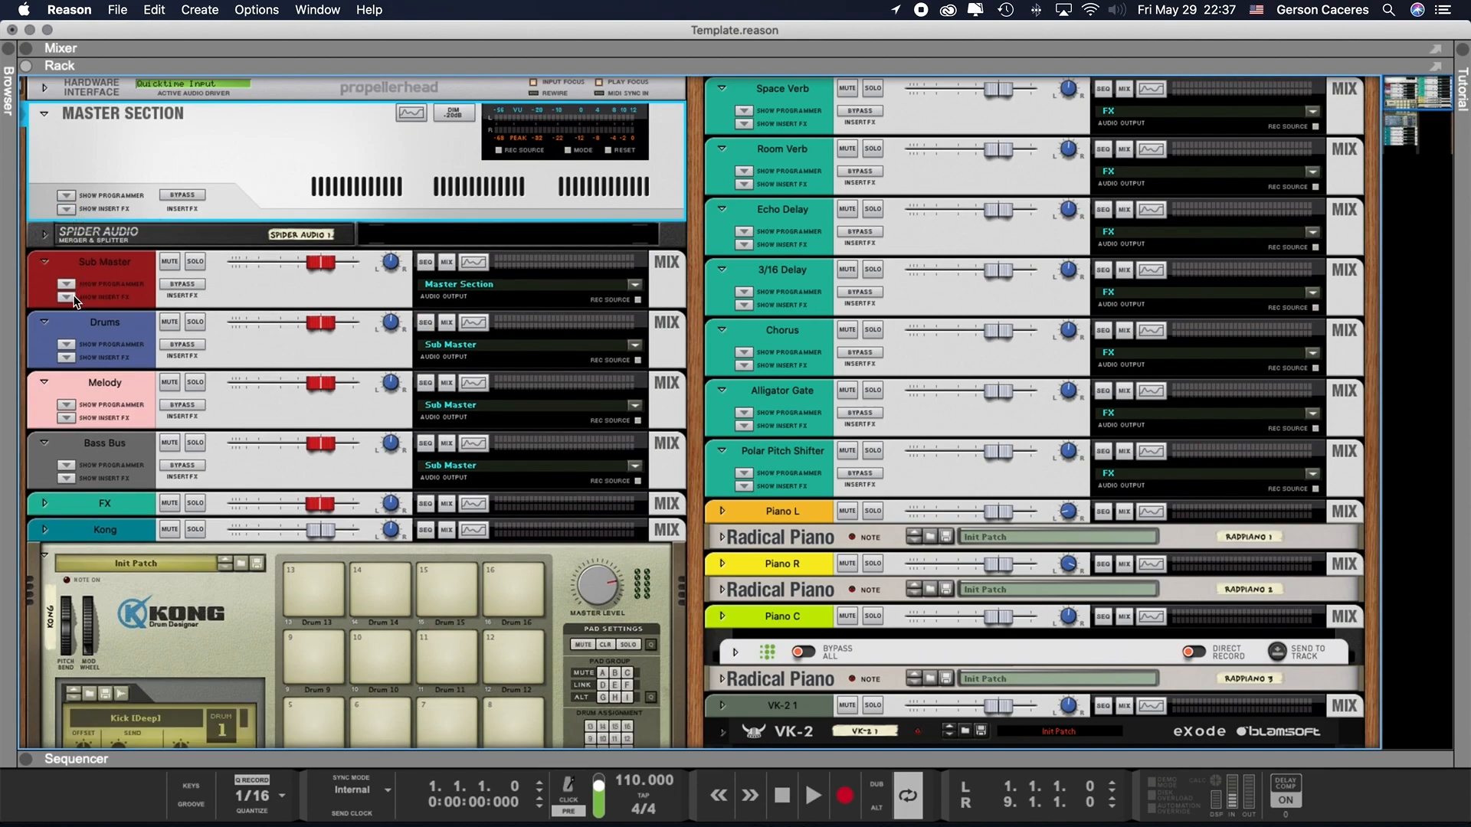
click(67, 298)
click(66, 297)
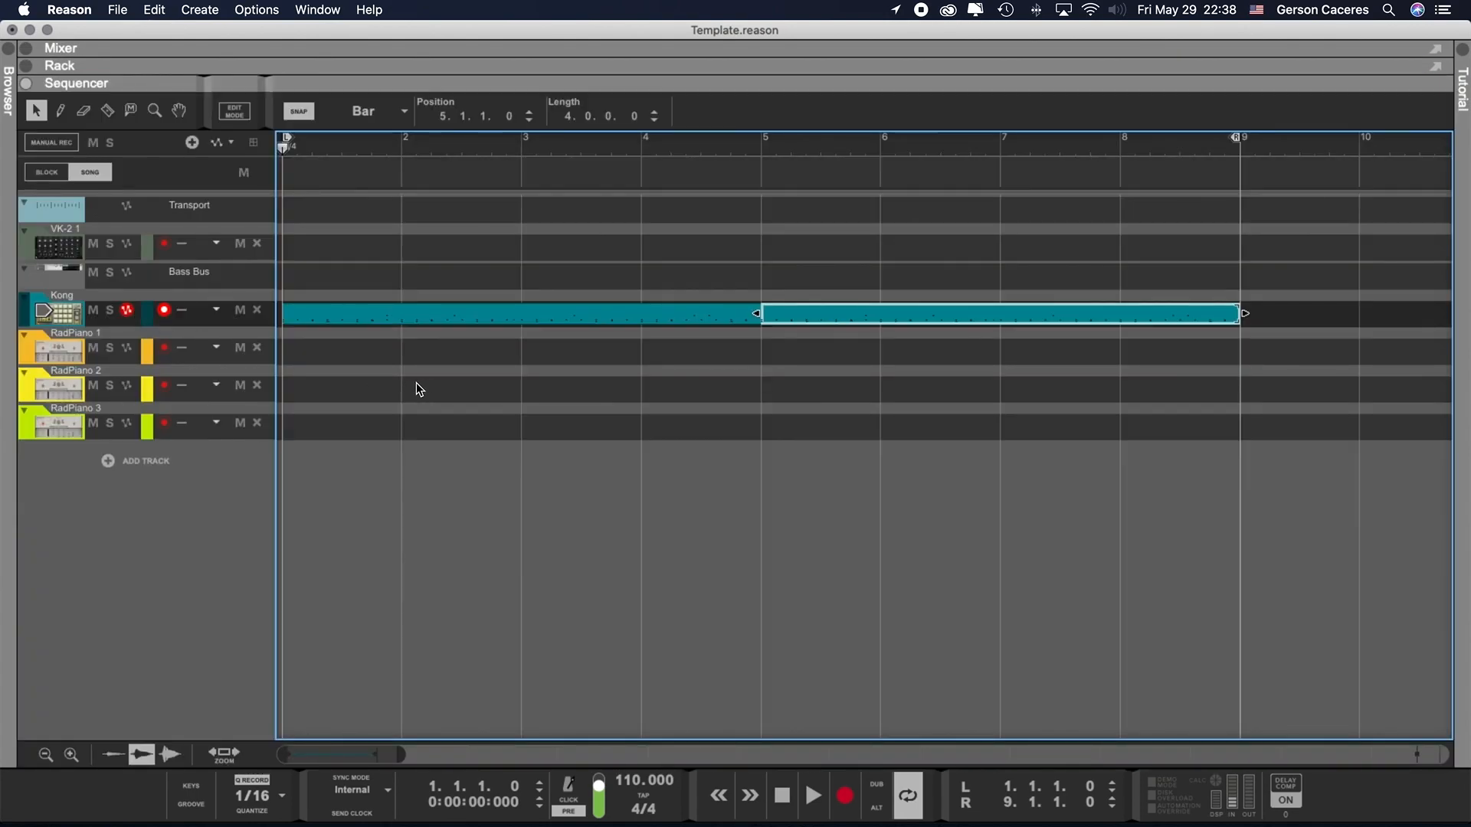
- Return to the mixer, bring the drum channels into view and start song playback
key(F5)
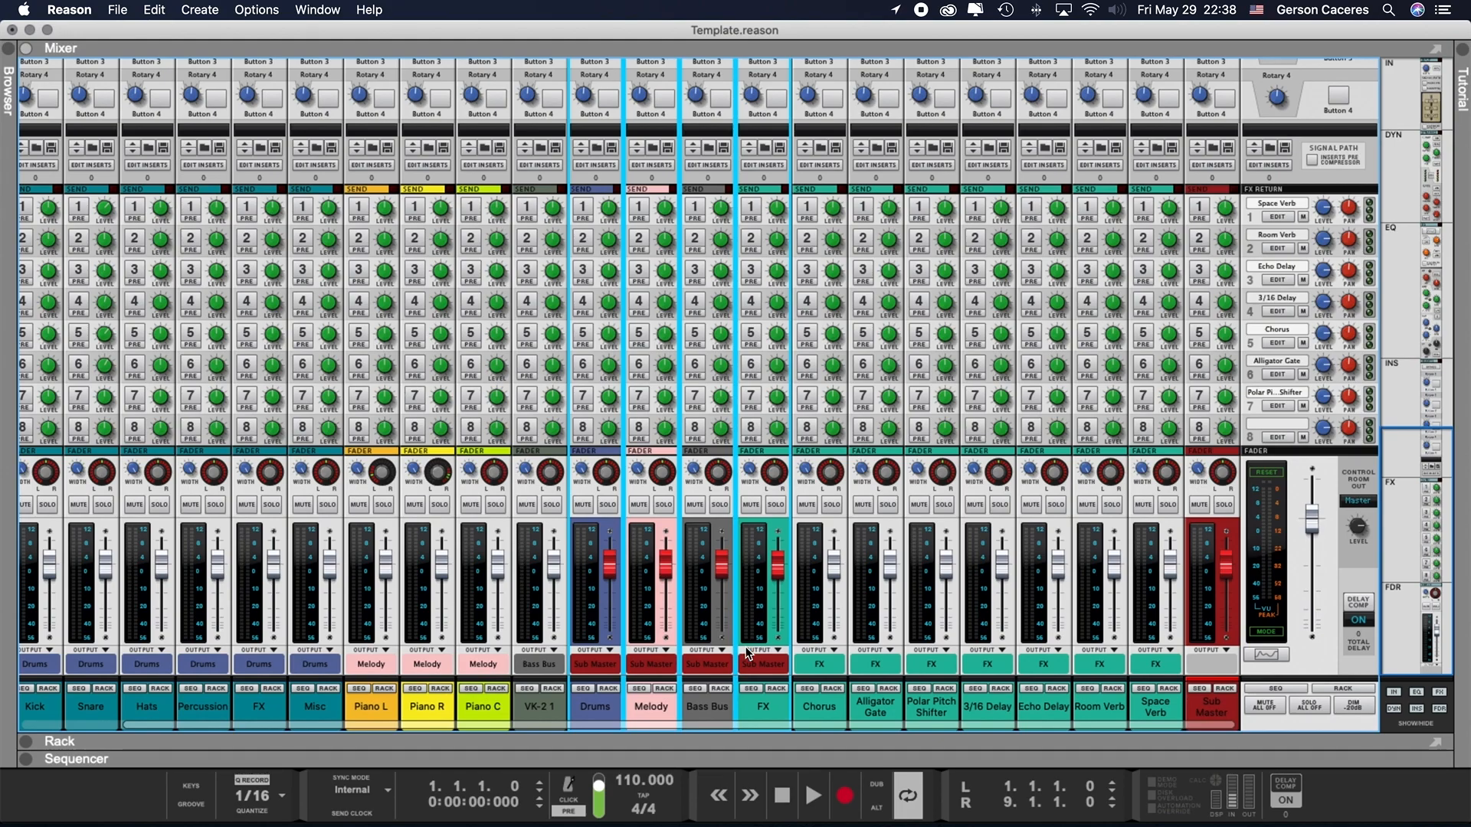
click(940, 706)
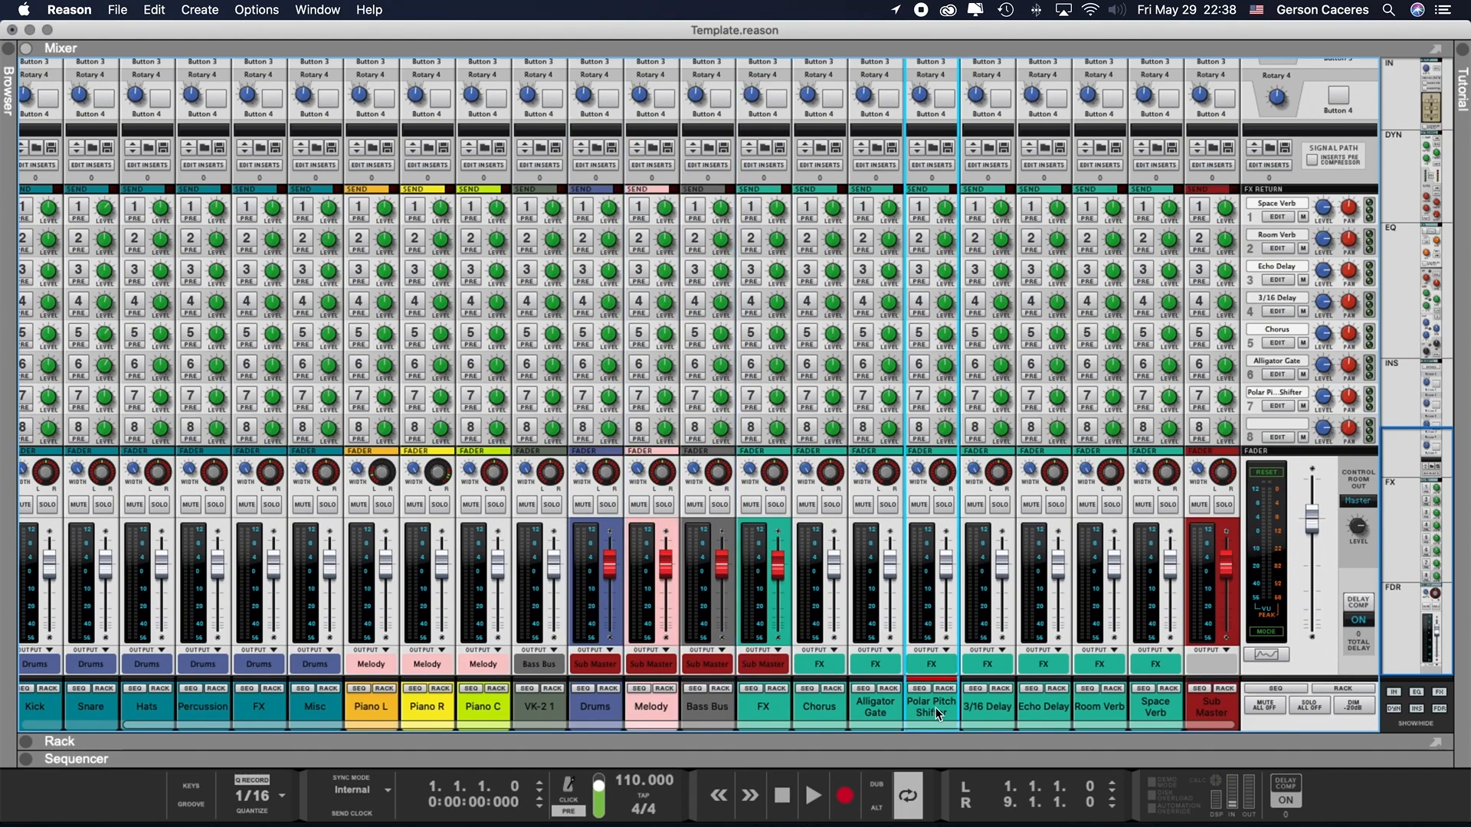
scroll(881, 691, left, 2)
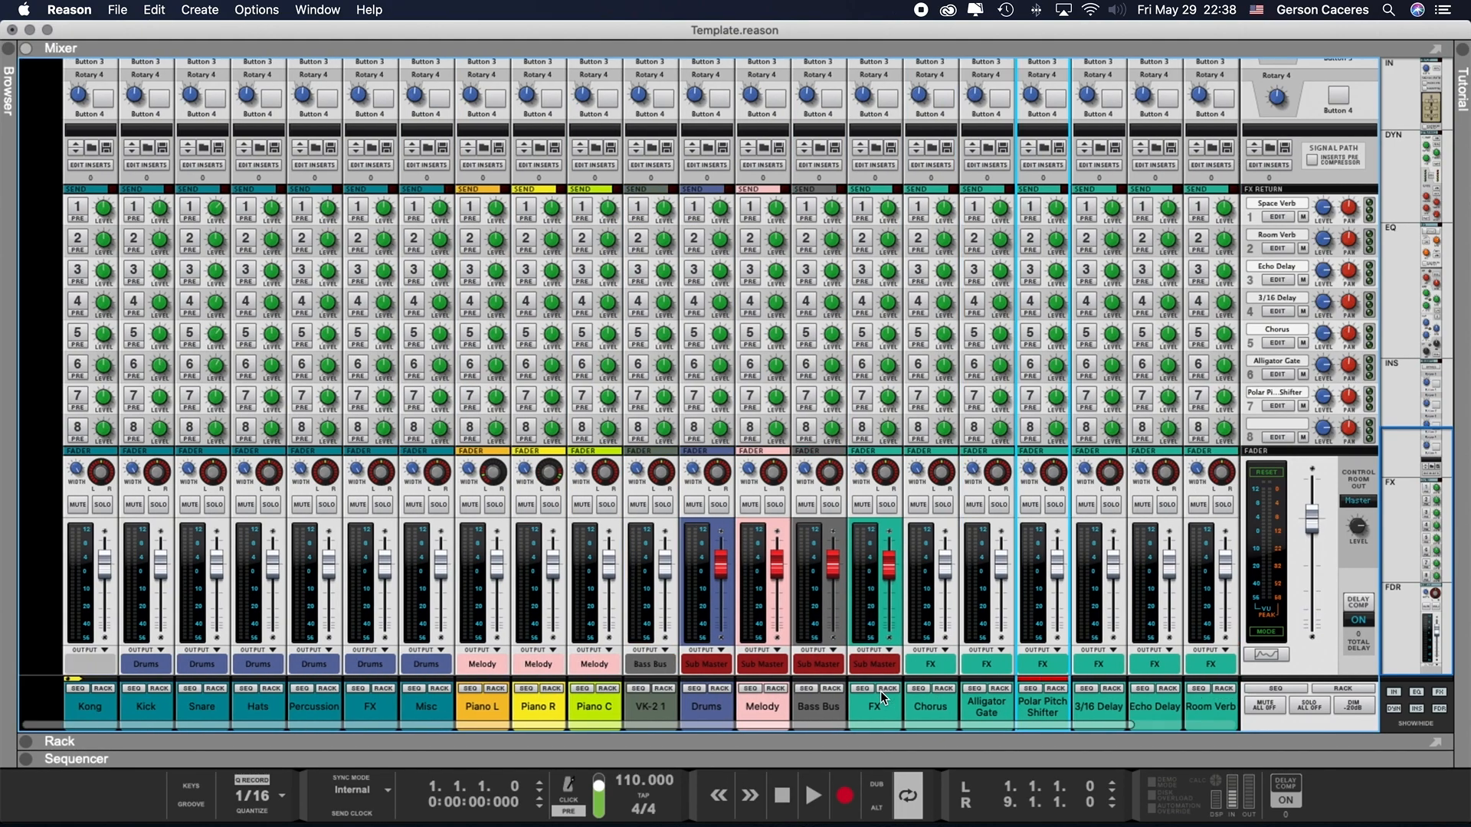
click(784, 793)
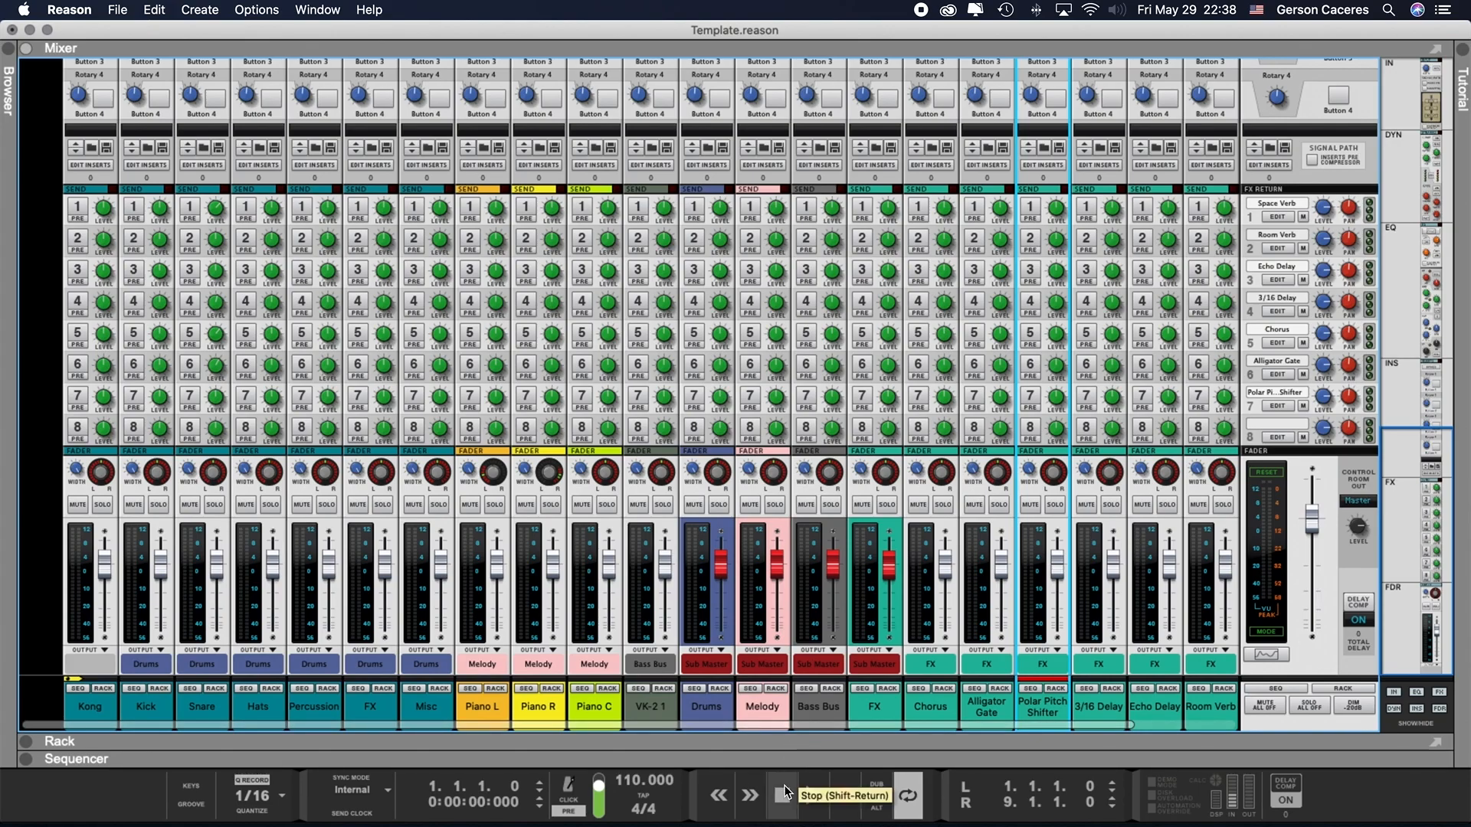
key(space)
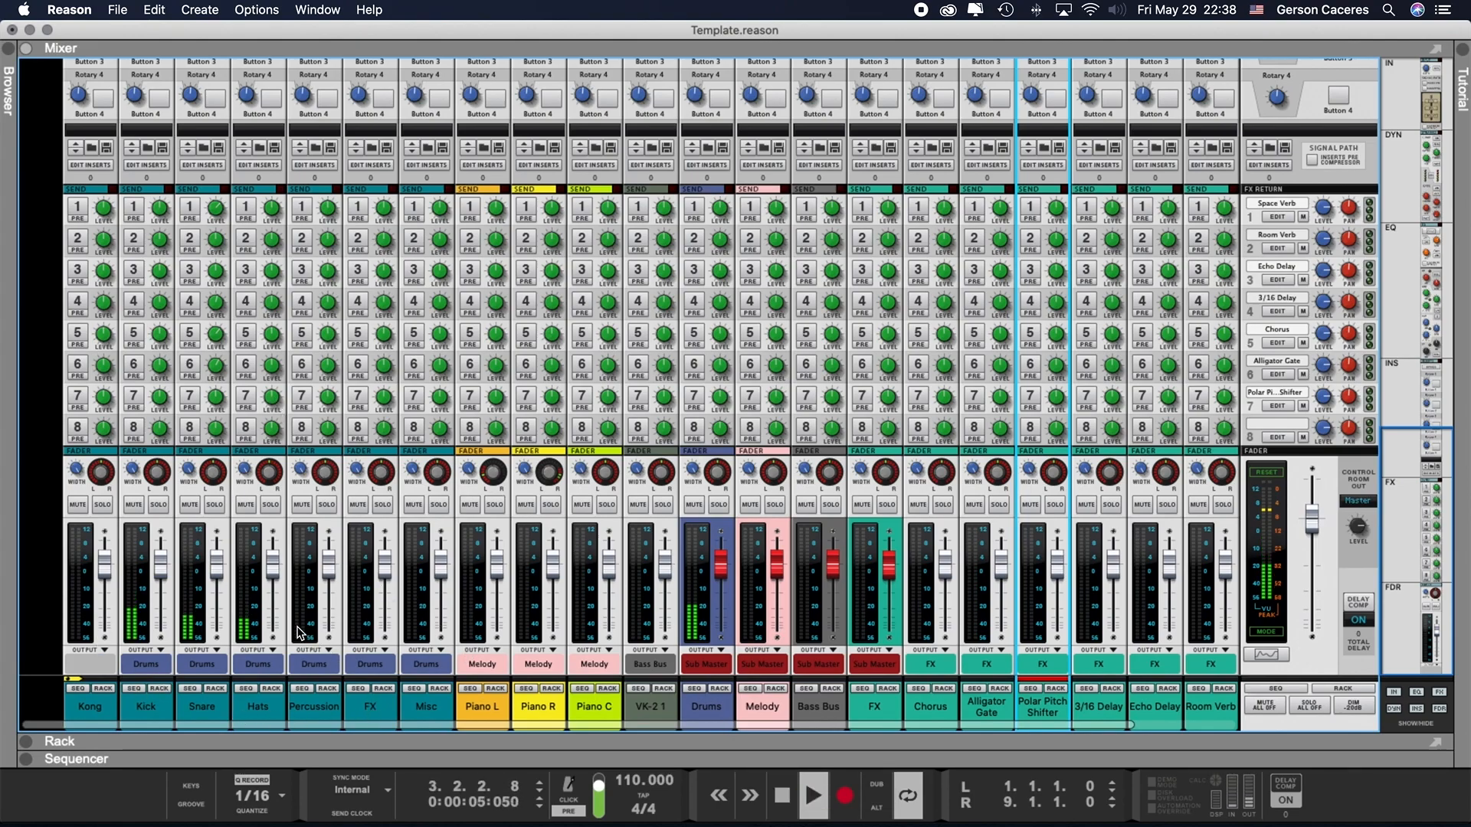
- Rebalance the drums during playback by slightly lowering the Kick, Snare and Hats faders
drag(161, 570, 161, 612)
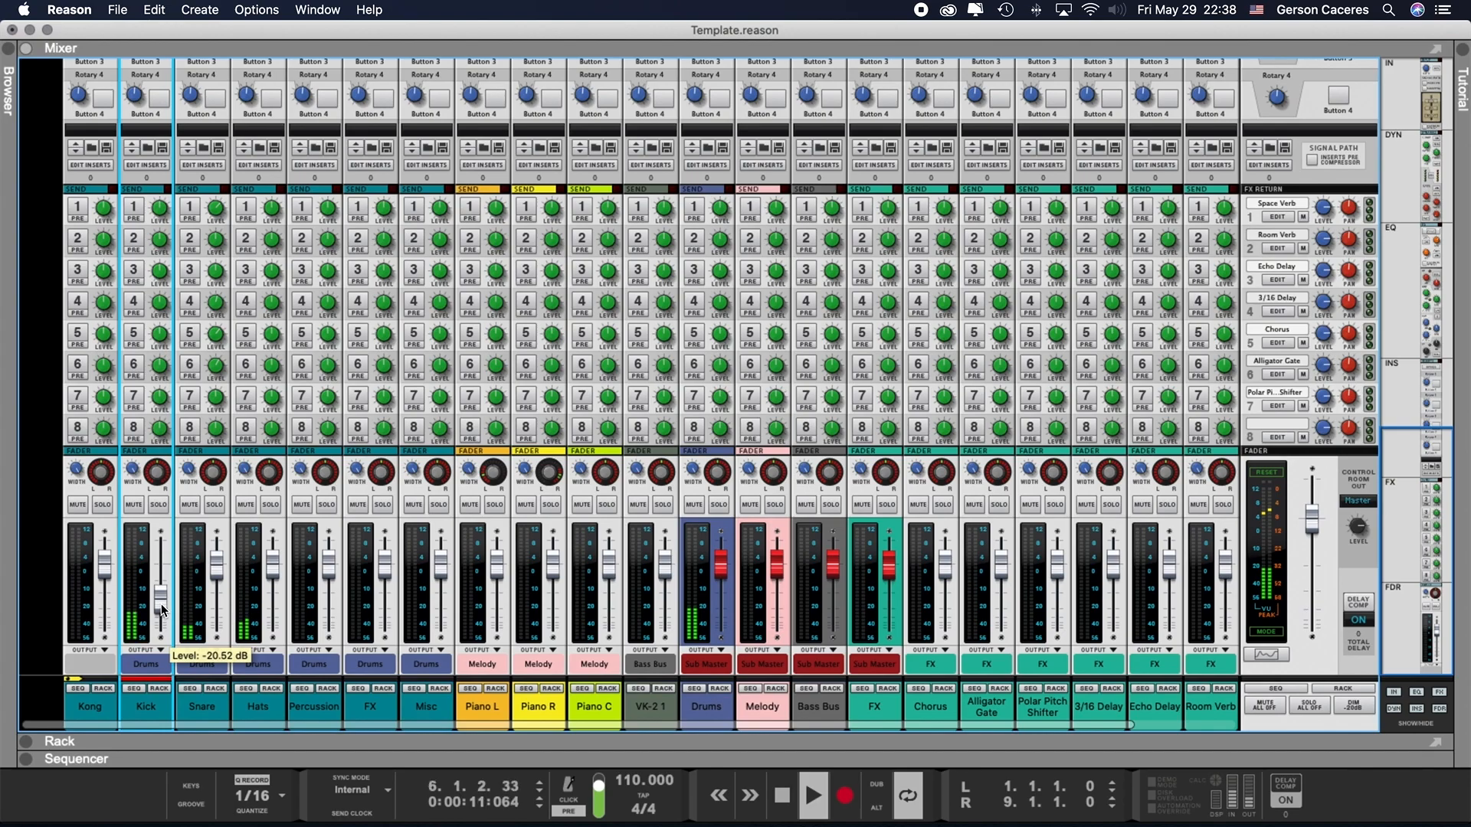
mouse_move(213, 562)
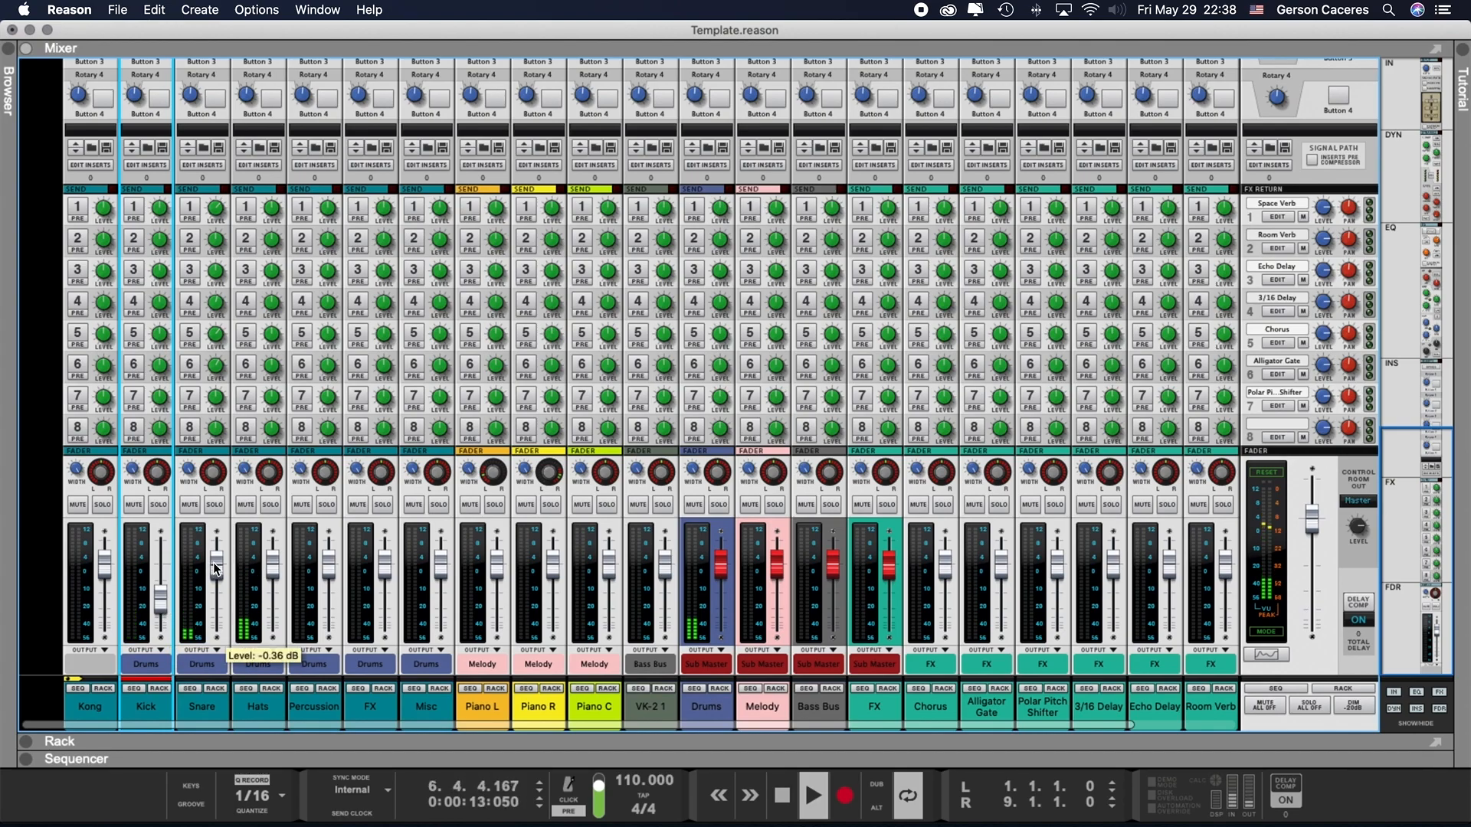
drag(215, 568, 163, 576)
drag(273, 576, 218, 583)
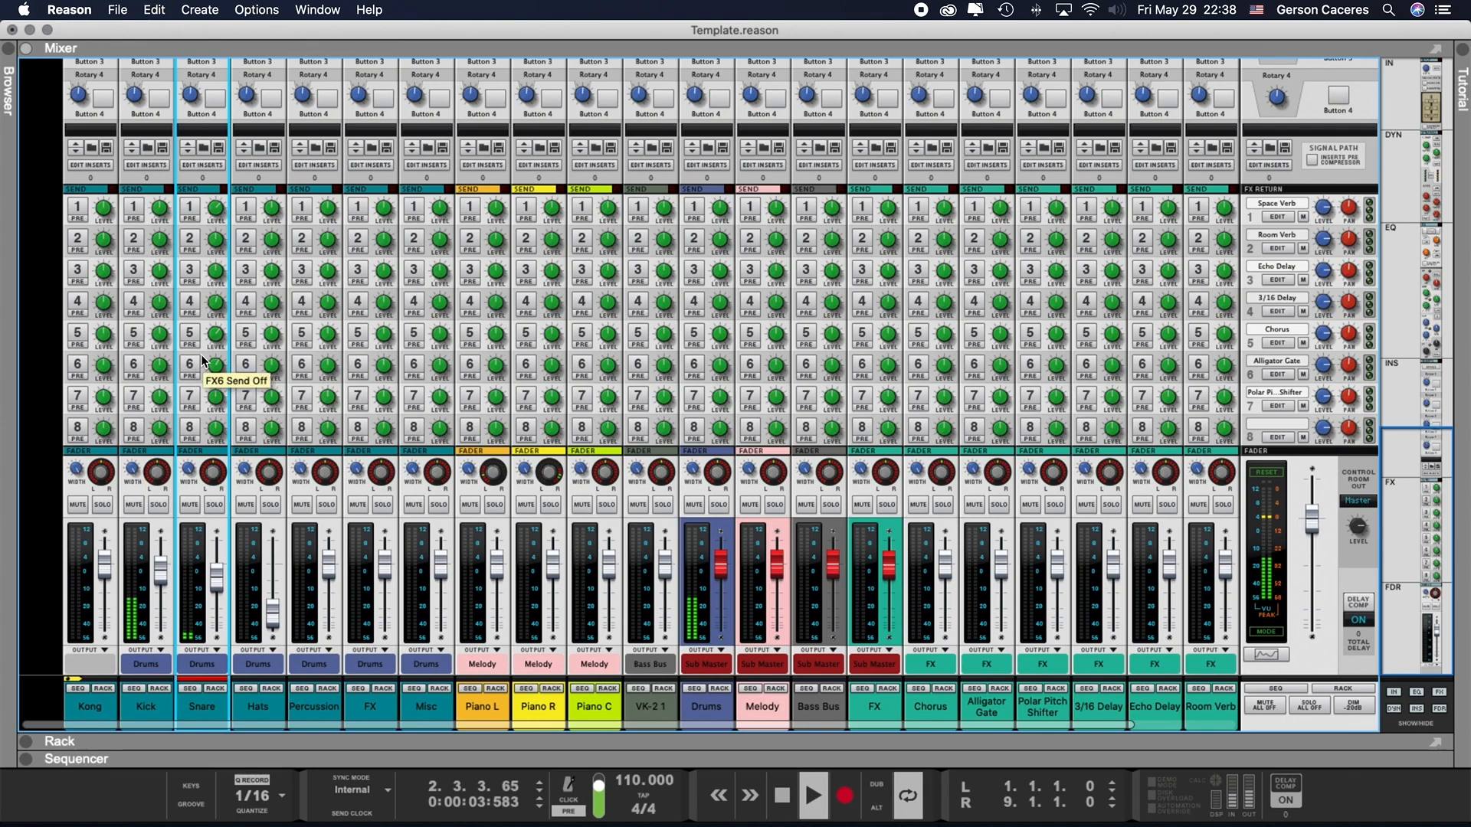
drag(272, 613, 272, 580)
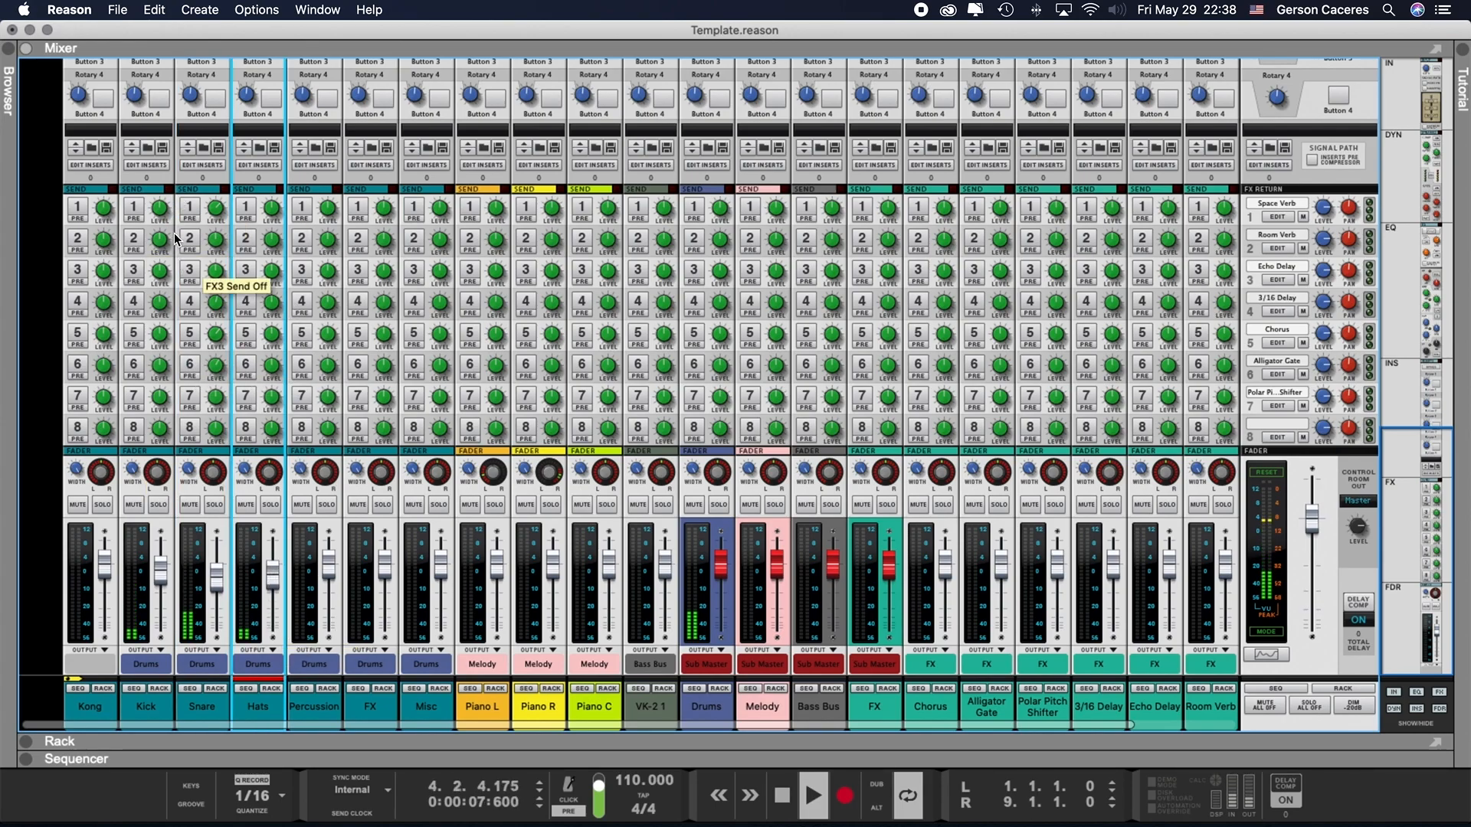
- Enable FX sends 1, 4, 5 and 6 on the Snare channel
click(189, 207)
click(189, 301)
click(189, 333)
click(189, 365)
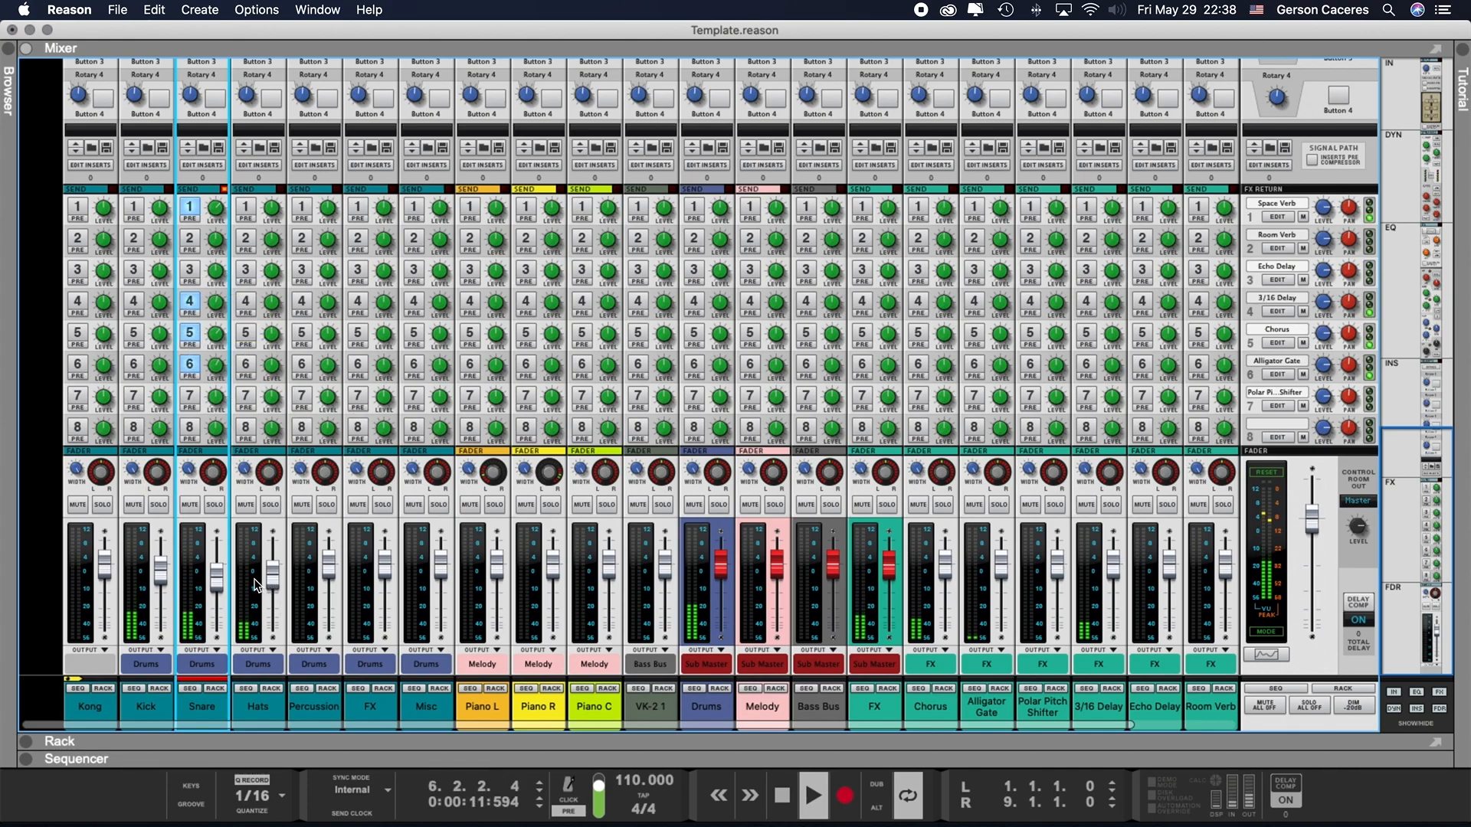
- Open the Spectrum EQ for the Space Verb channel and select its high-pass filter point
scroll(885, 704, right, 3)
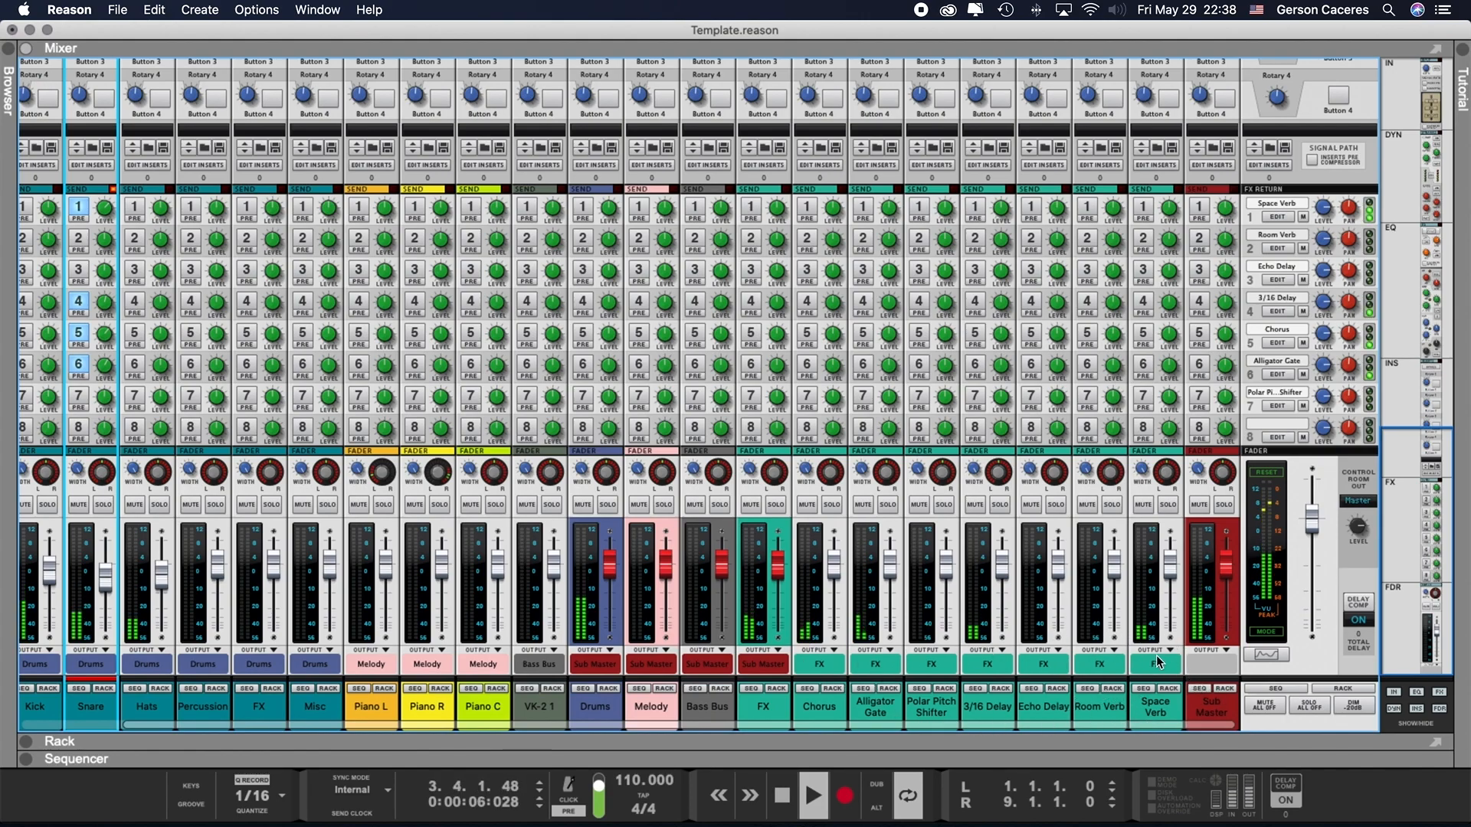
click(1271, 656)
click(1156, 710)
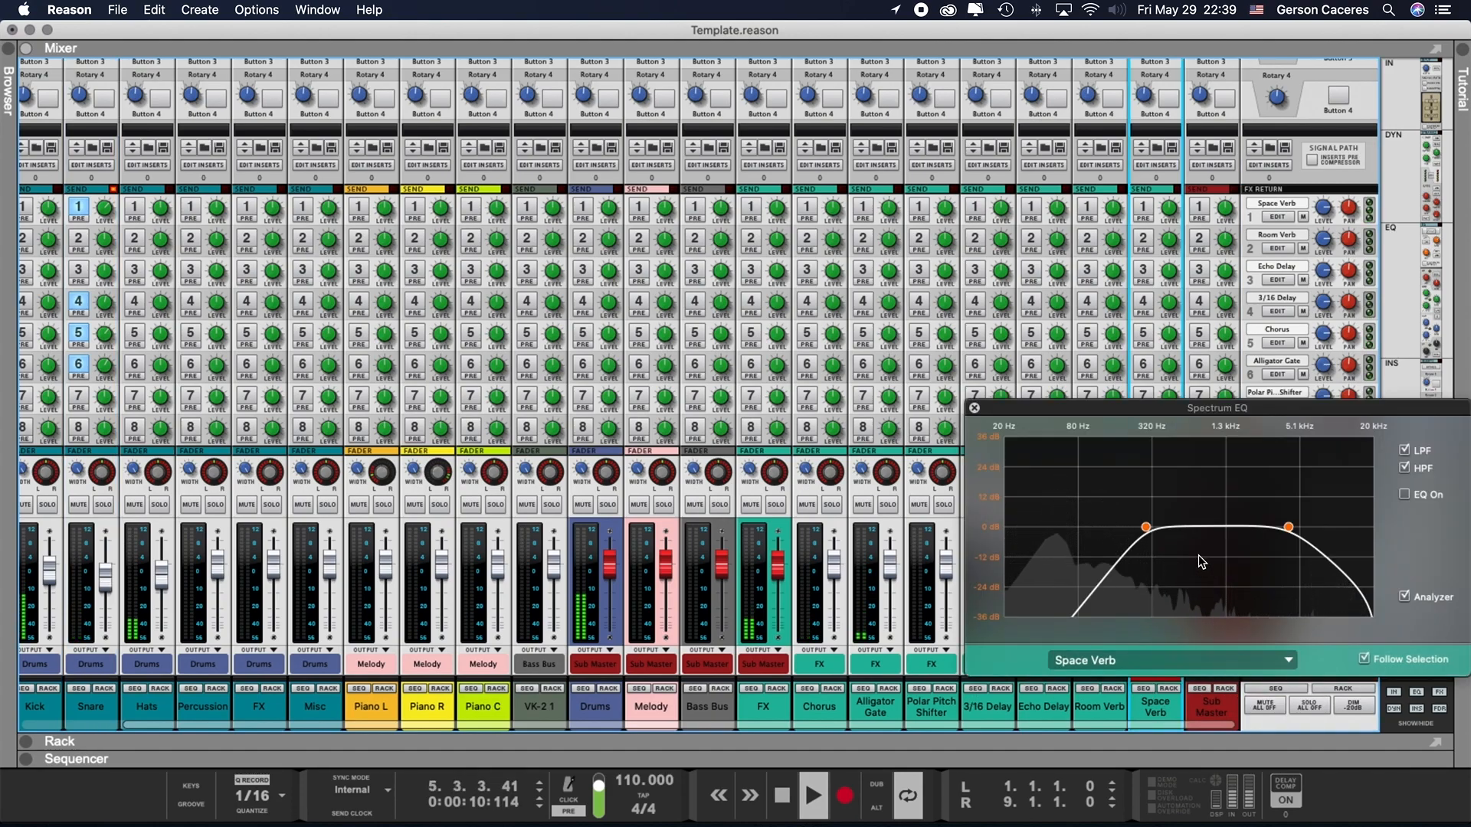
click(1145, 528)
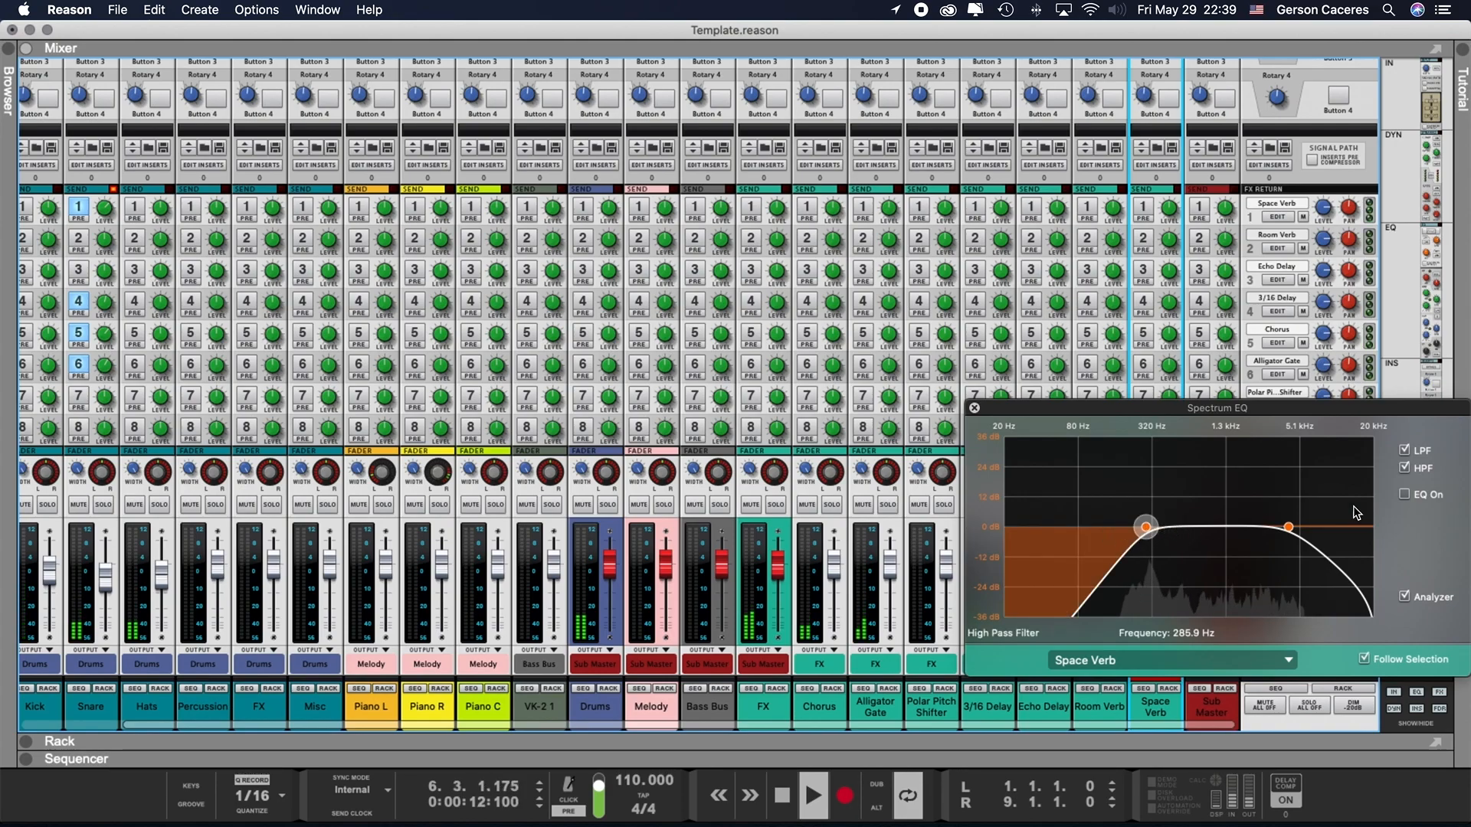
- Raise the Space Verb channel's low-pass filter frequency to about 5.79 kHz and close the Spectrum EQ
drag(1289, 527, 1307, 528)
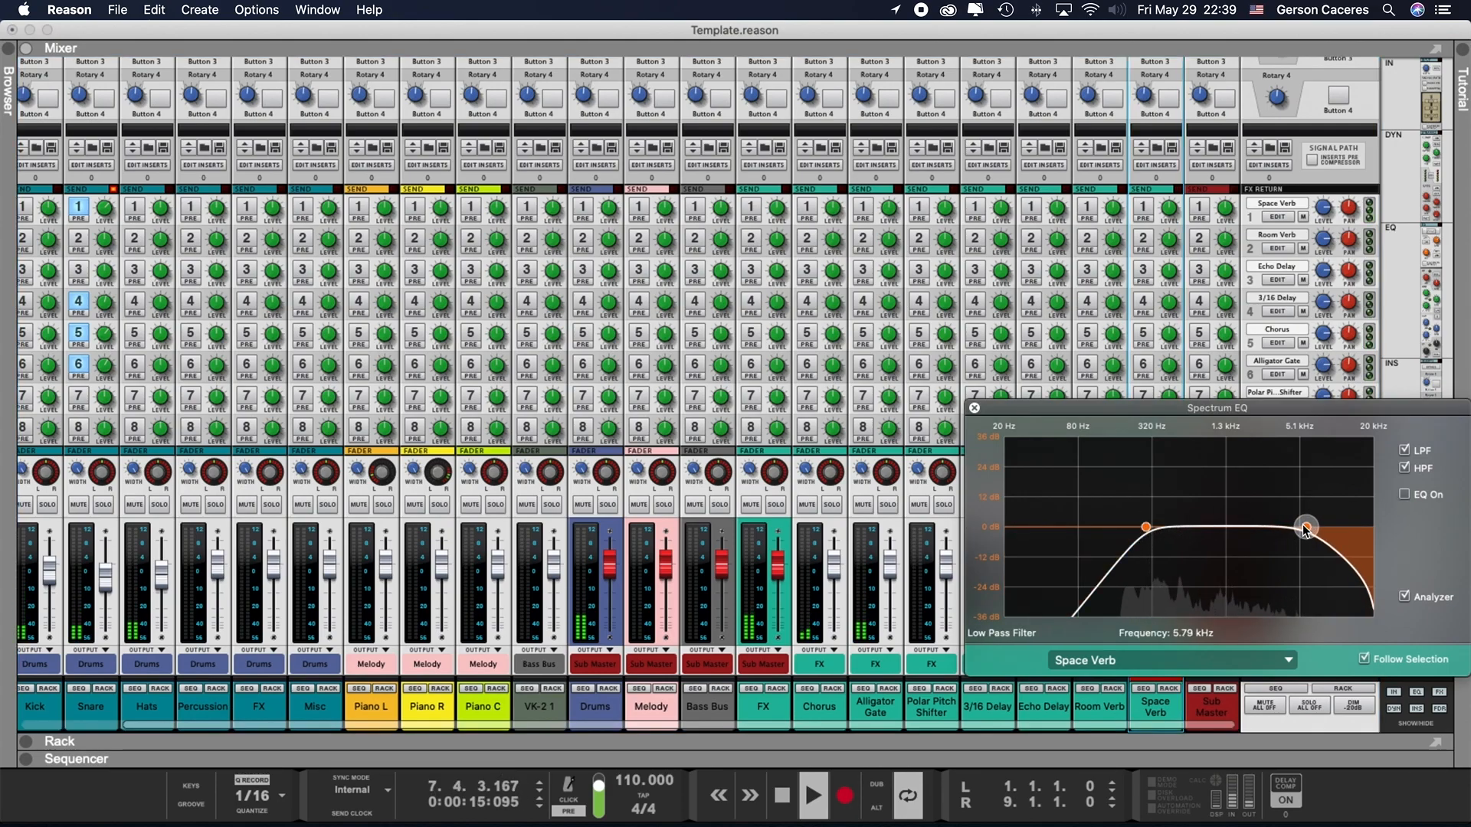
click(975, 409)
- Lower the Space Verb fader, set the Chorus fader to about -5.25 dB and slightly lower the Alligator Gate fader
drag(1170, 566, 1168, 604)
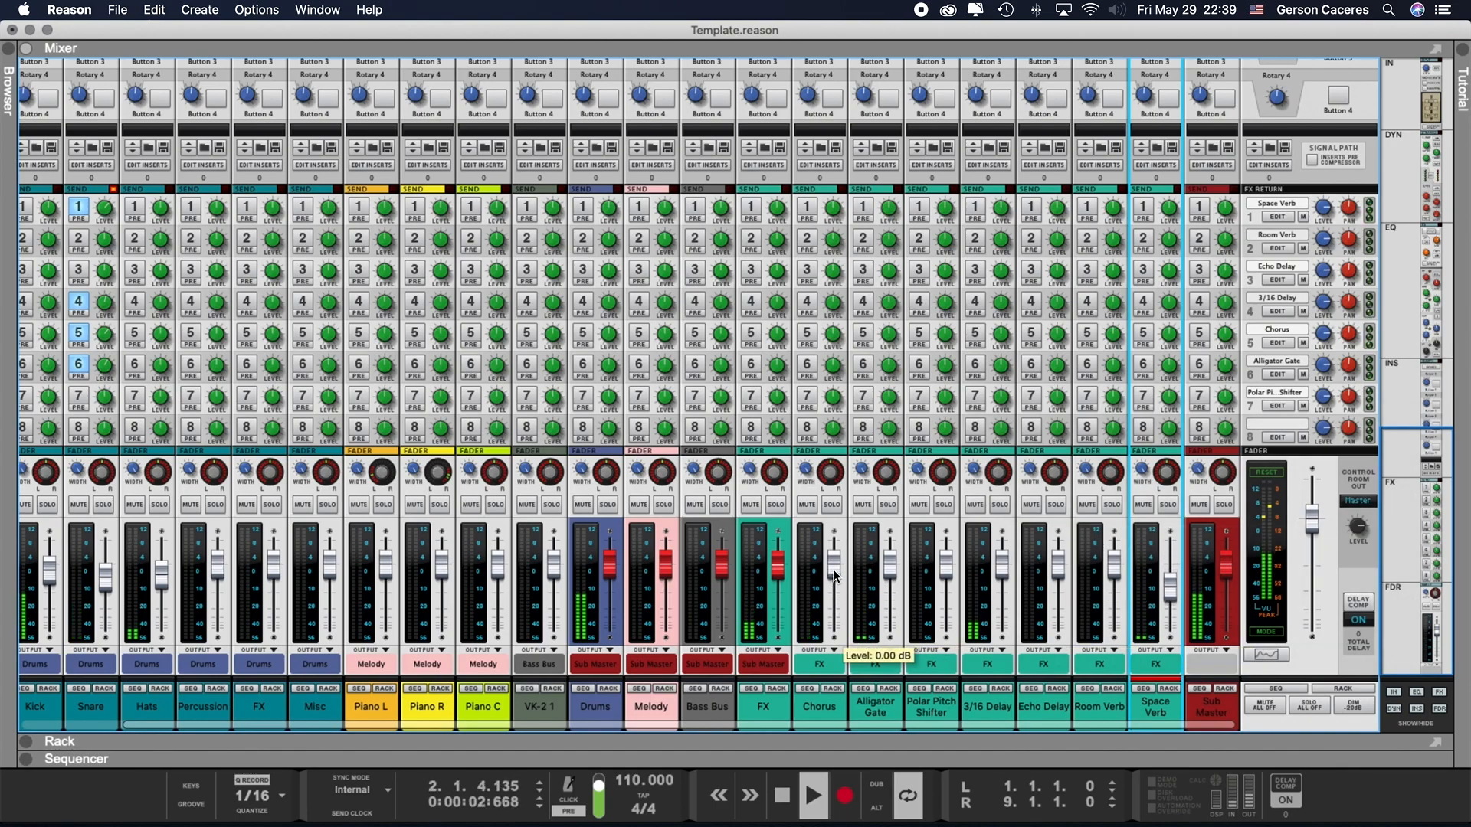
mouse_move(835, 574)
mouse_down()
mouse_move(836, 544)
mouse_move(834, 575)
mouse_up()
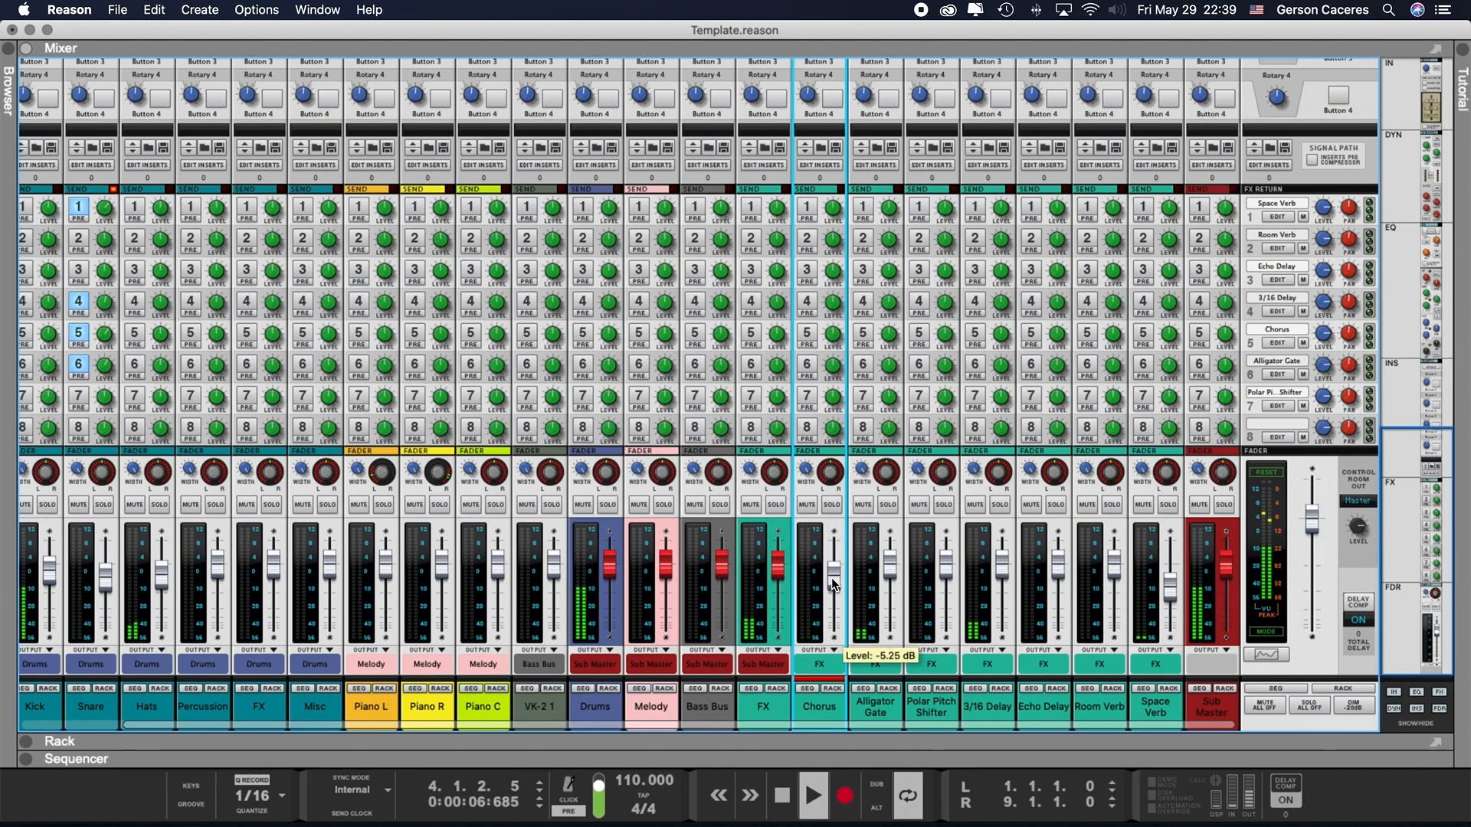
click(890, 564)
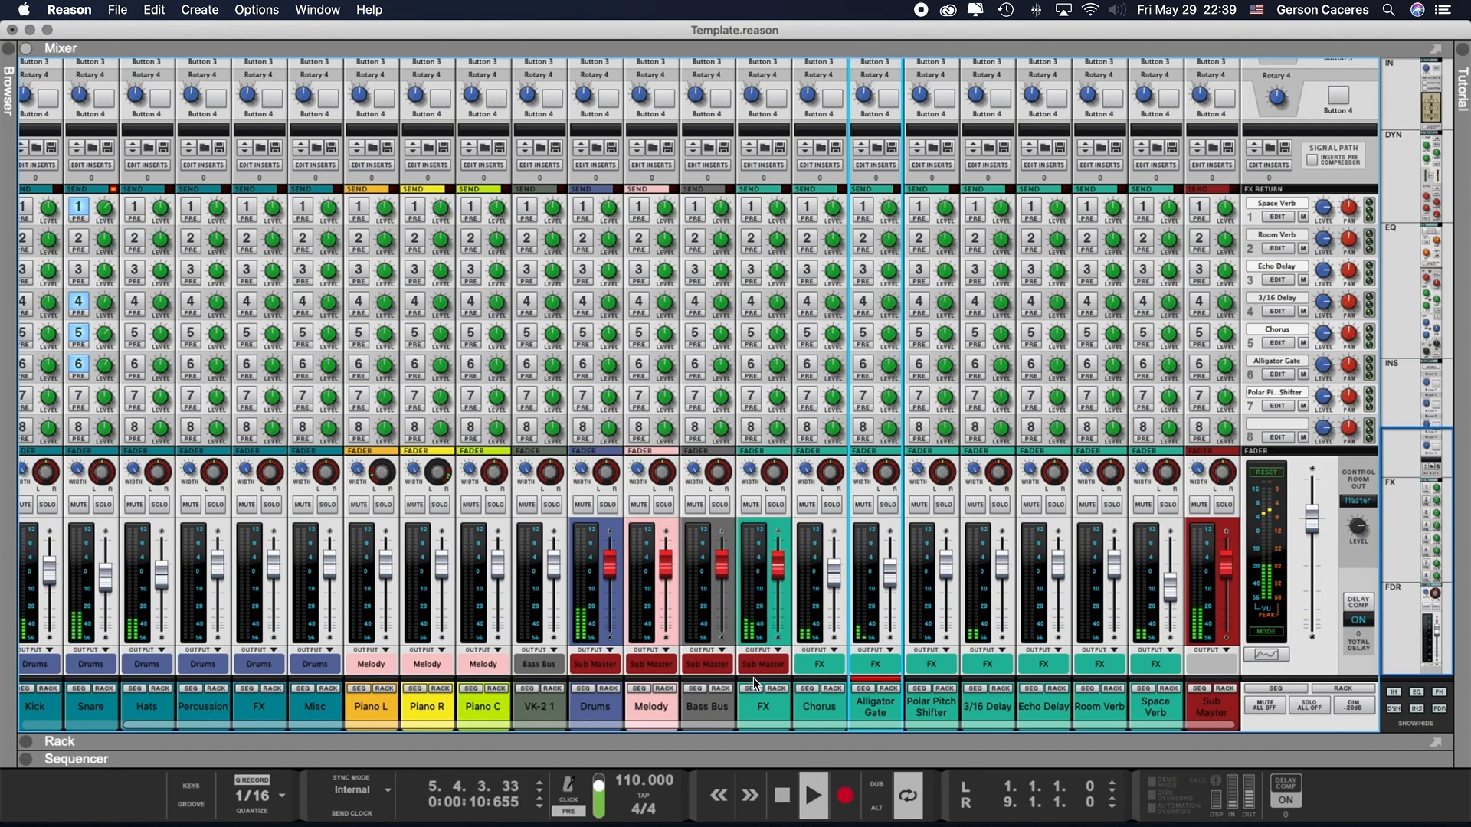
- Dip the FX bus fader to about -16 dB and the Drums bus fader to about -23 dB, returning each to roughly its former level
drag(778, 567, 783, 596)
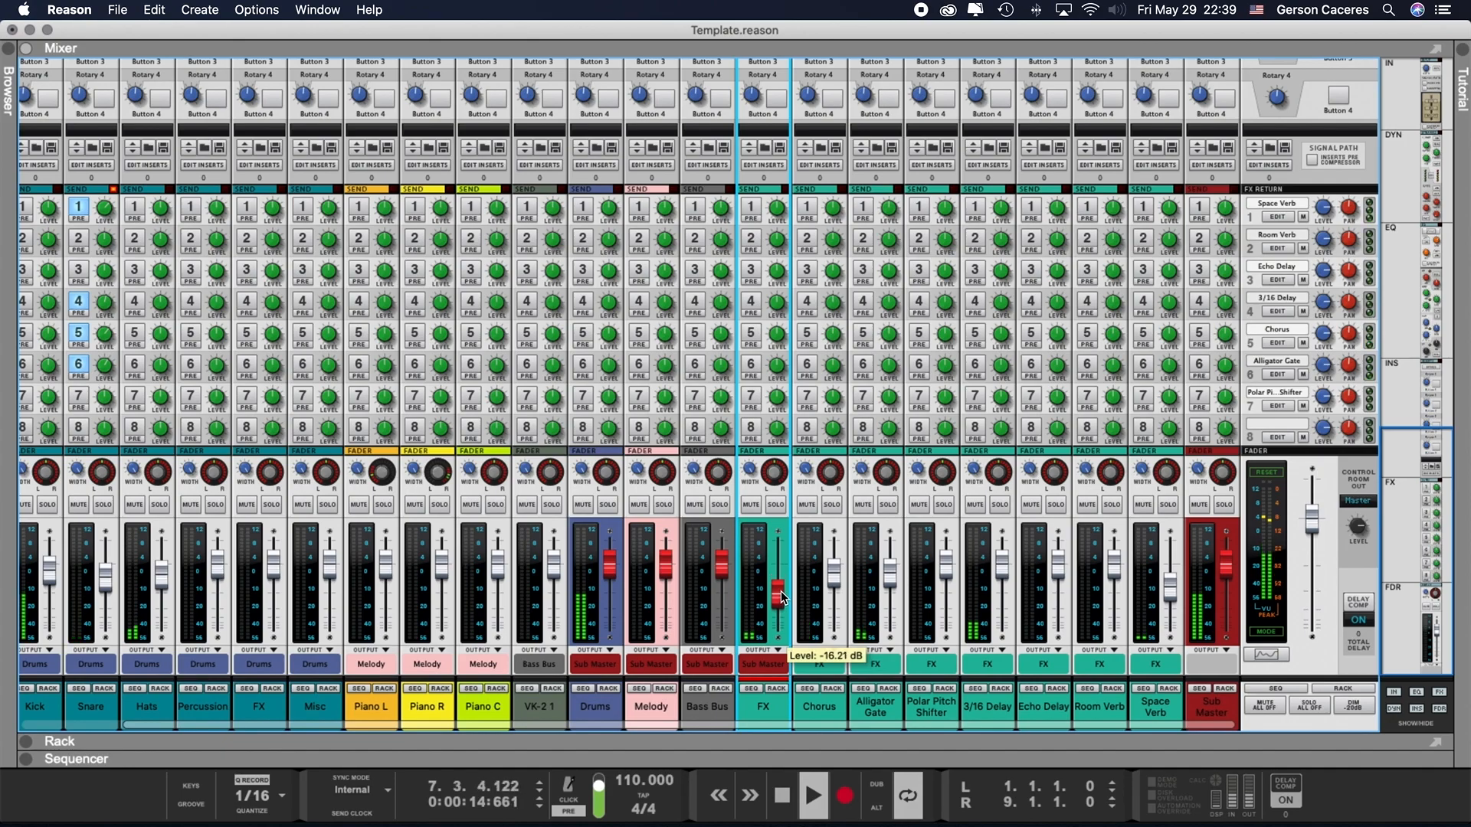
drag(781, 595, 776, 569)
drag(610, 565, 614, 608)
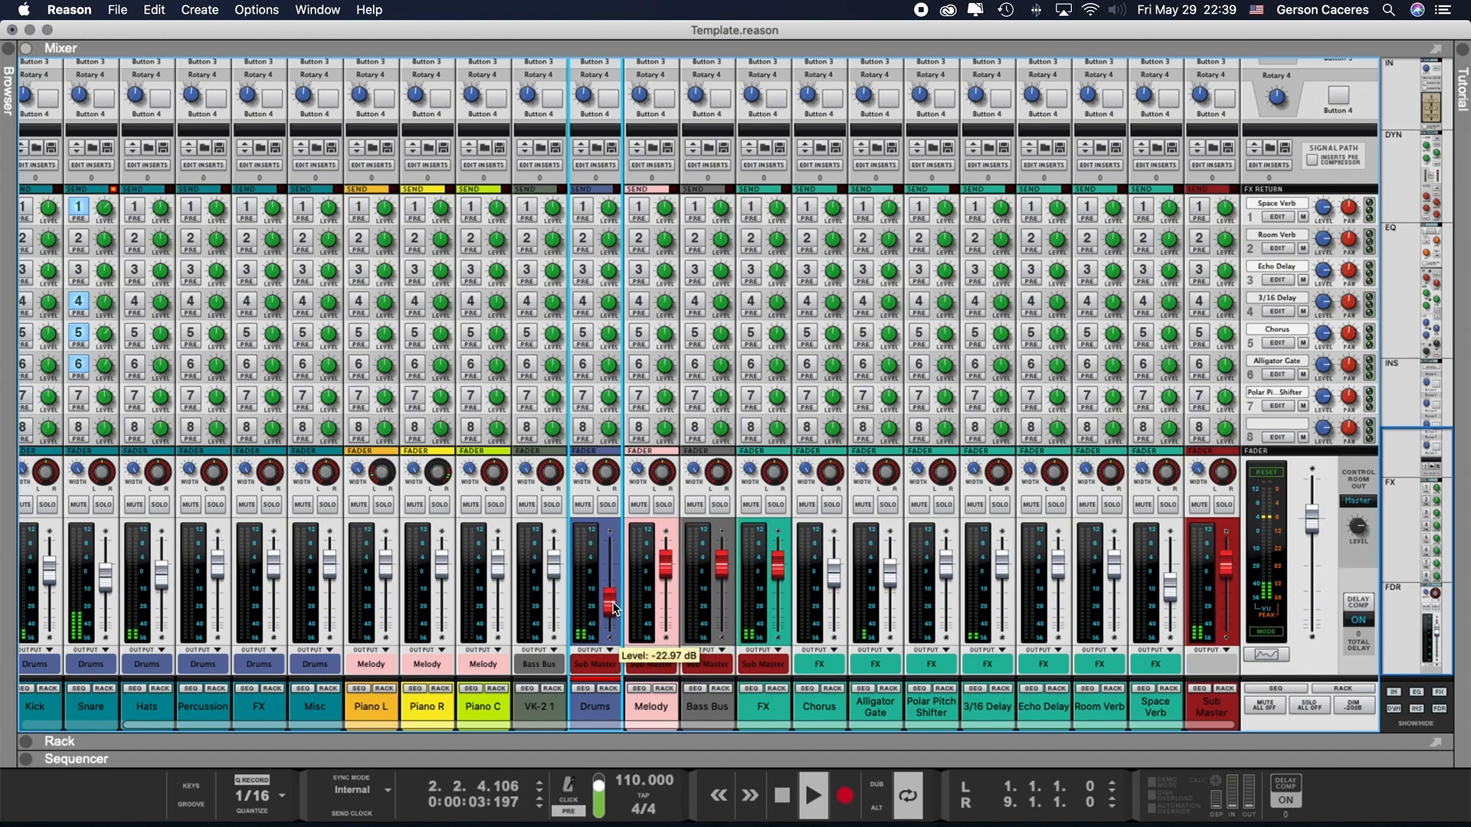
drag(614, 607, 615, 605)
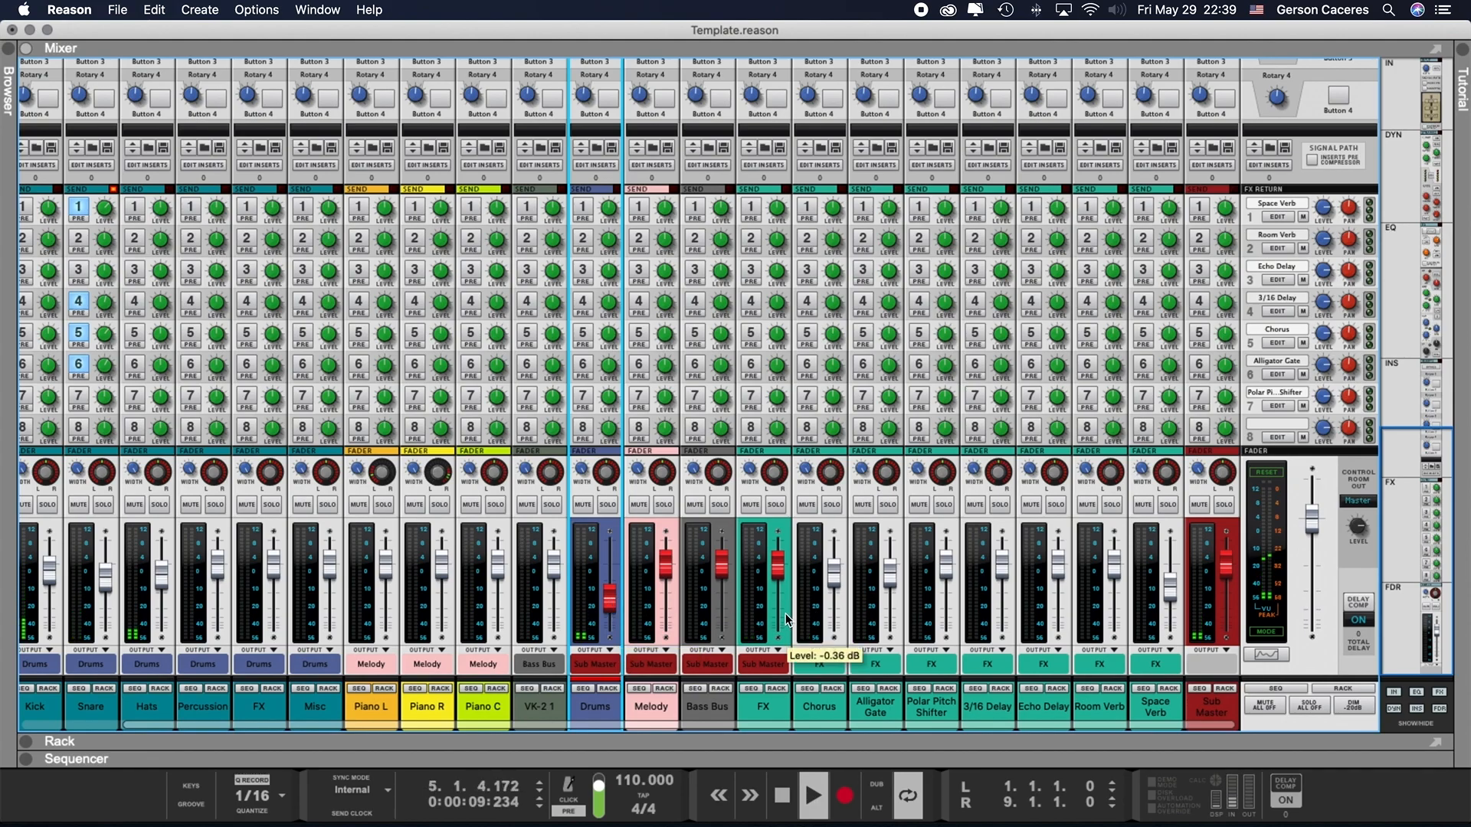
drag(614, 600, 613, 566)
- Stop the song playback
scroll(260, 307, left, 3)
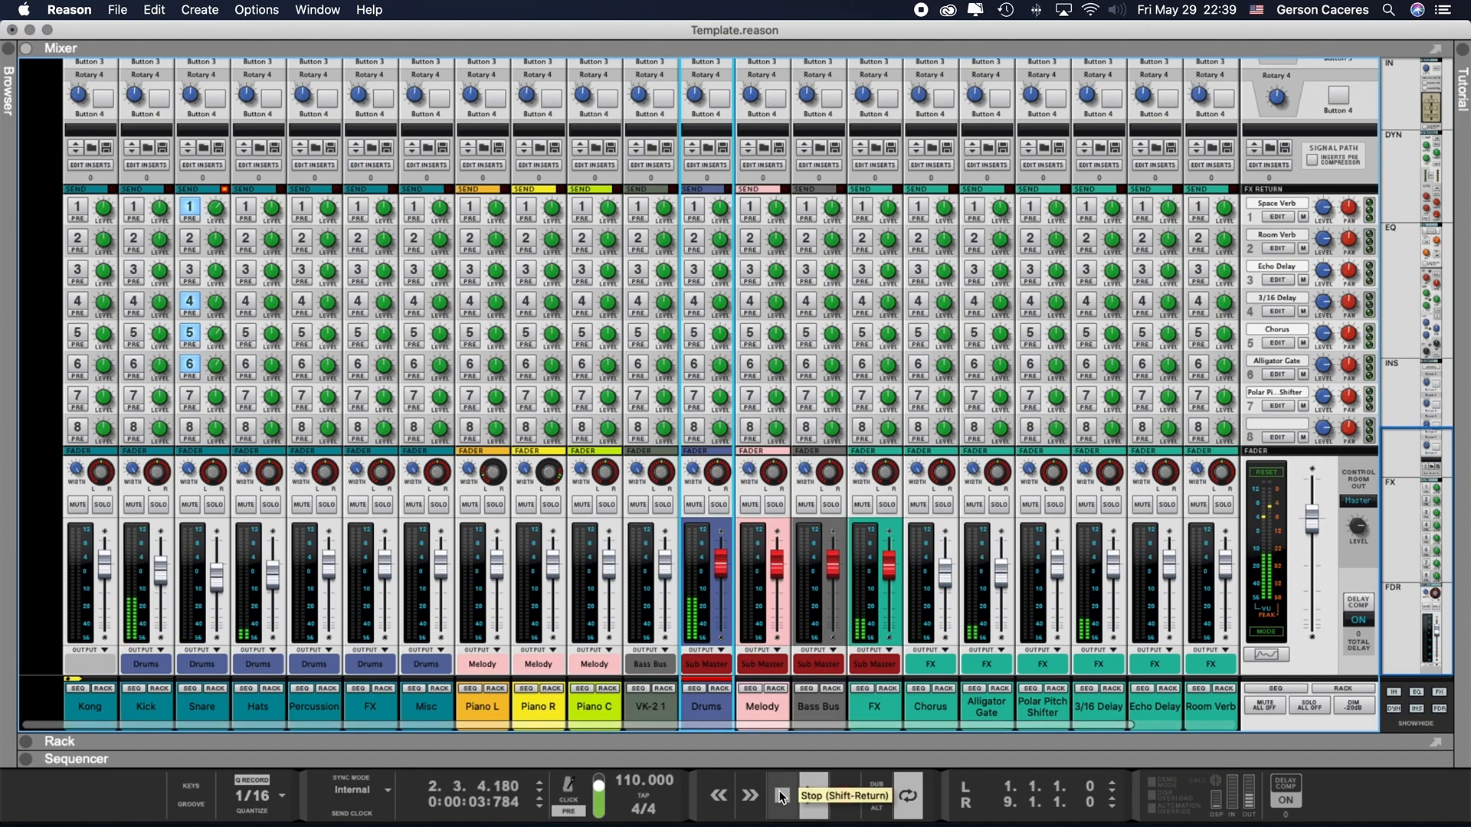
click(782, 798)
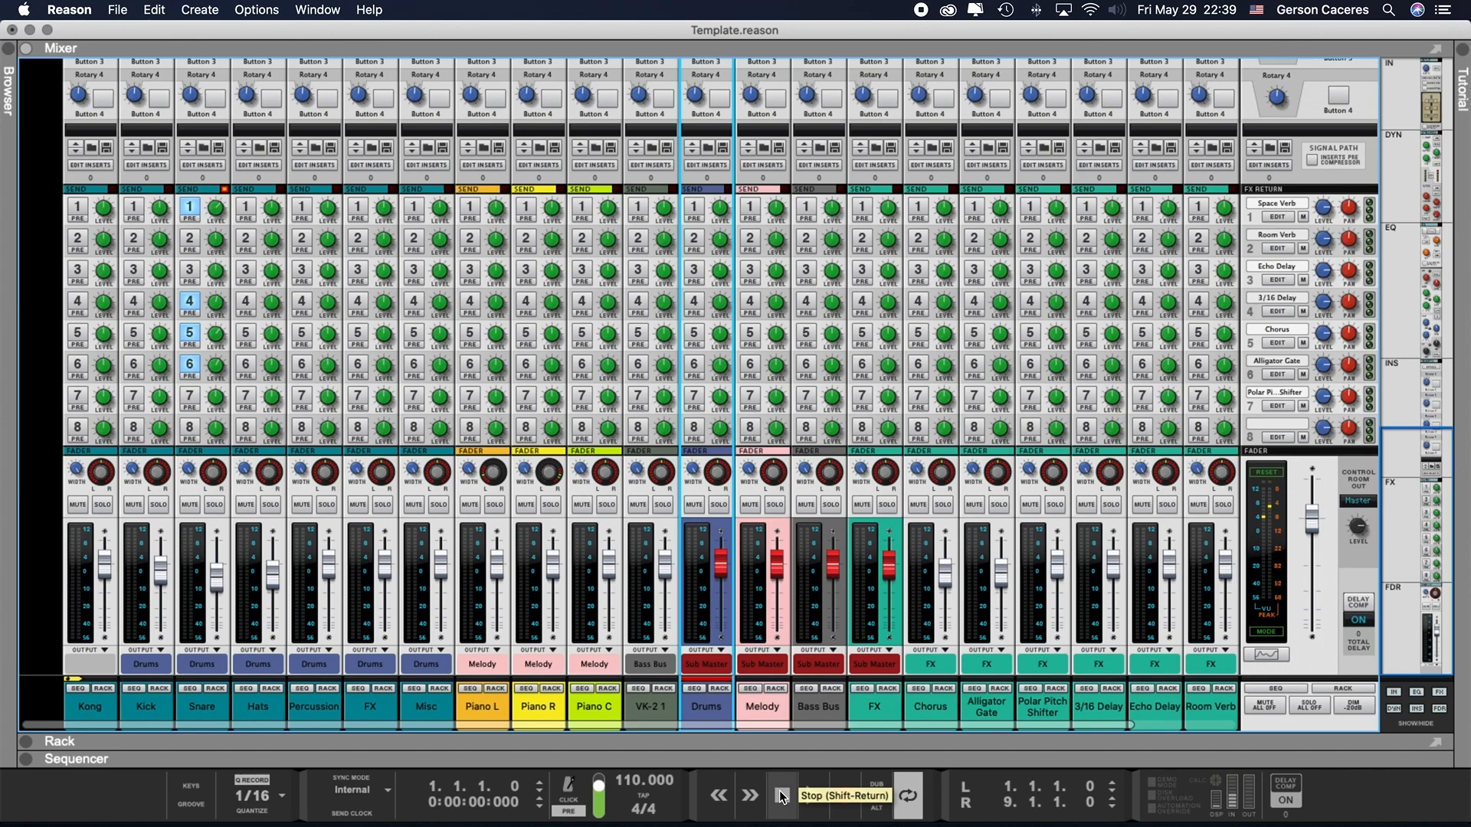